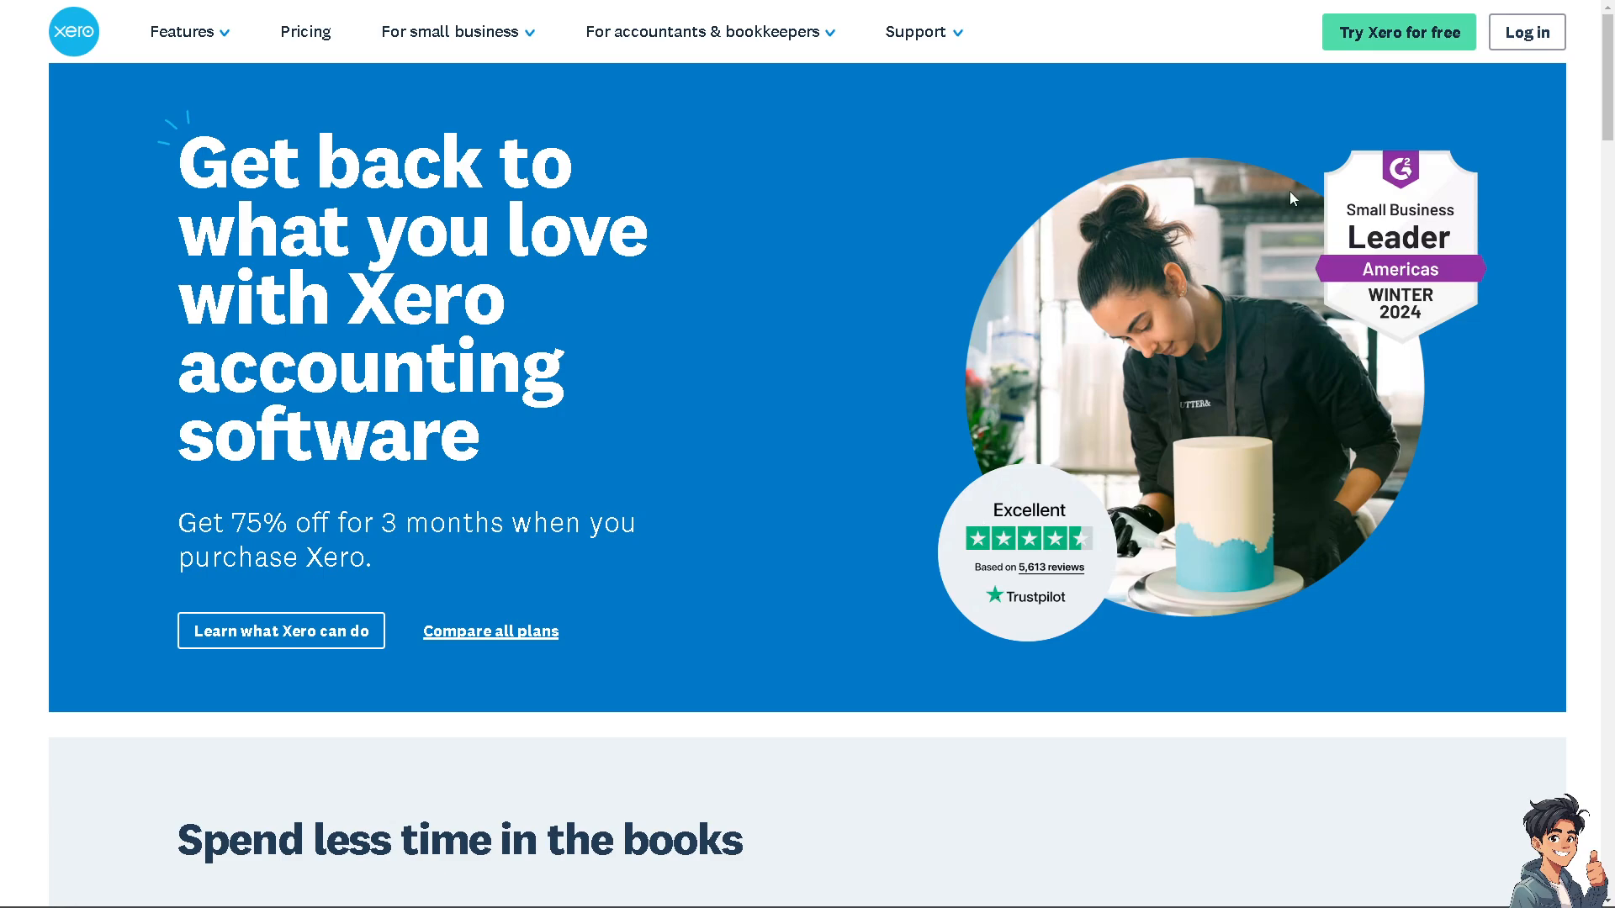
Open the 30-day free trial sign-up form and tick the SMS messaging consent.
{"action": "left_click", "coordinate": [1401, 38]}
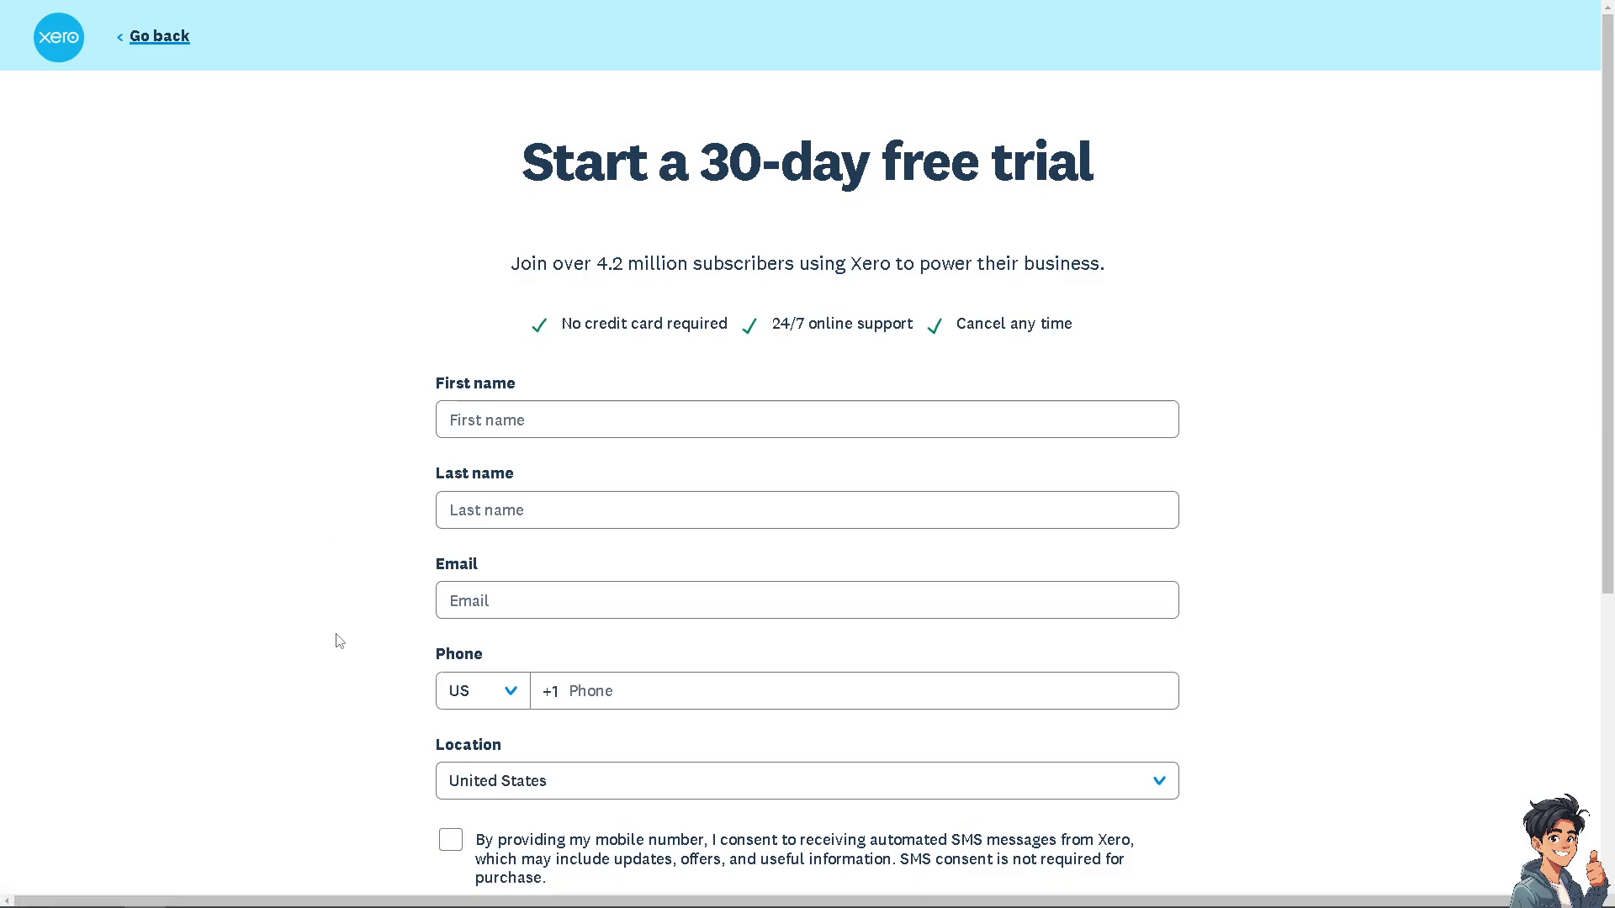
{"action": "left_click", "coordinate": [450, 839]}
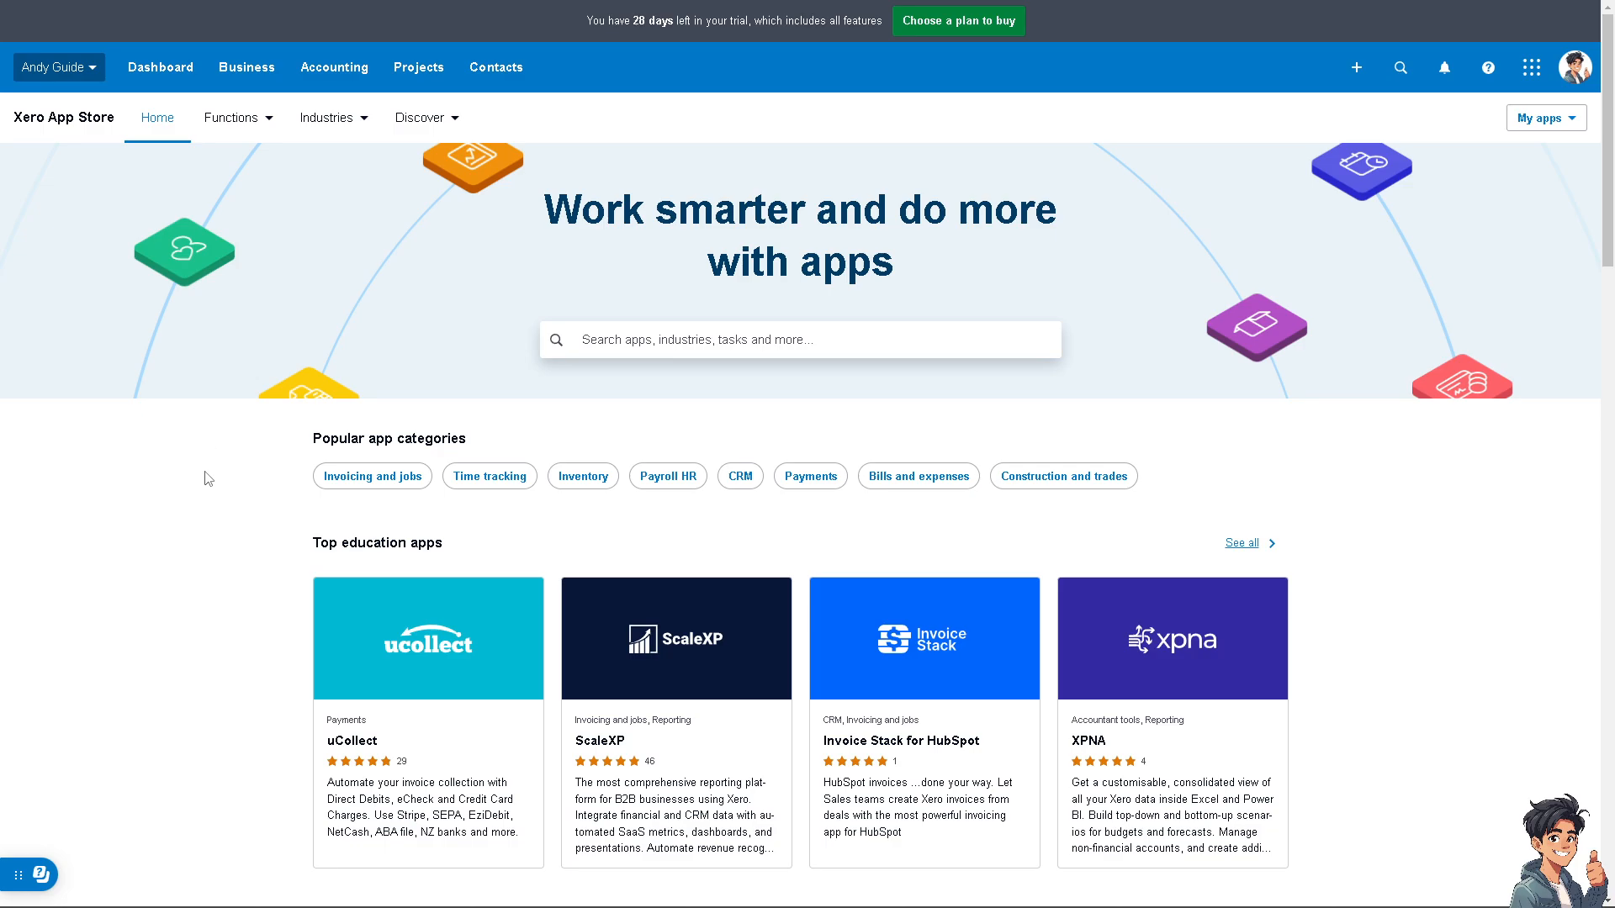
Switch to Demo Company (US) and open its Income Statement (Profit and Loss) report.
{"action": "left_click", "coordinate": [92, 69]}
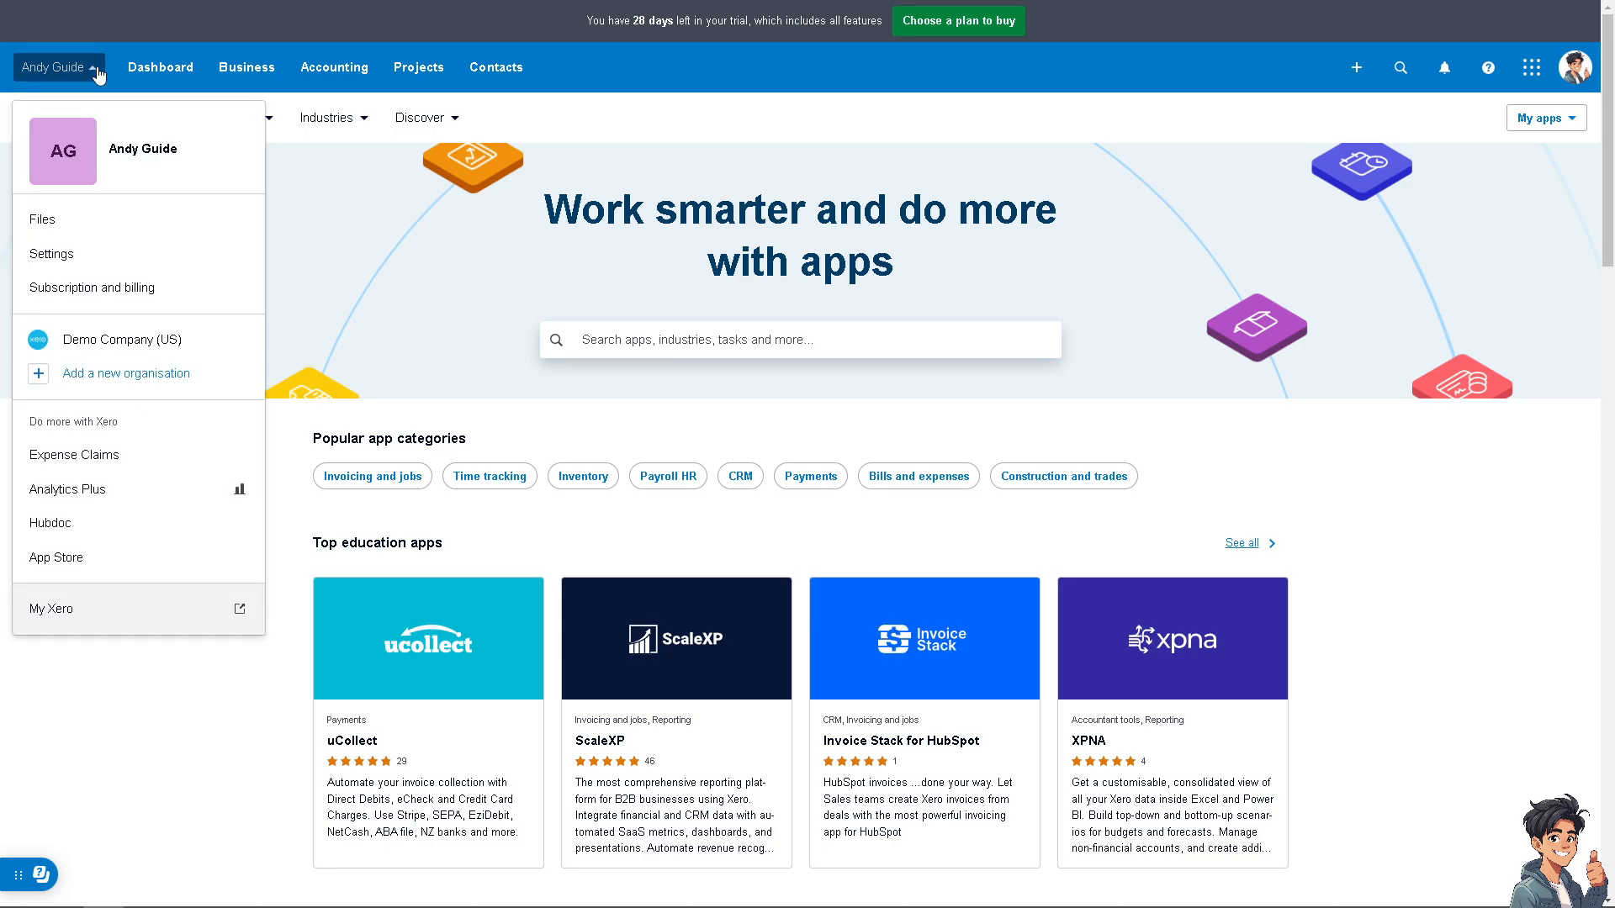
{"action": "left_click", "coordinate": [118, 347]}
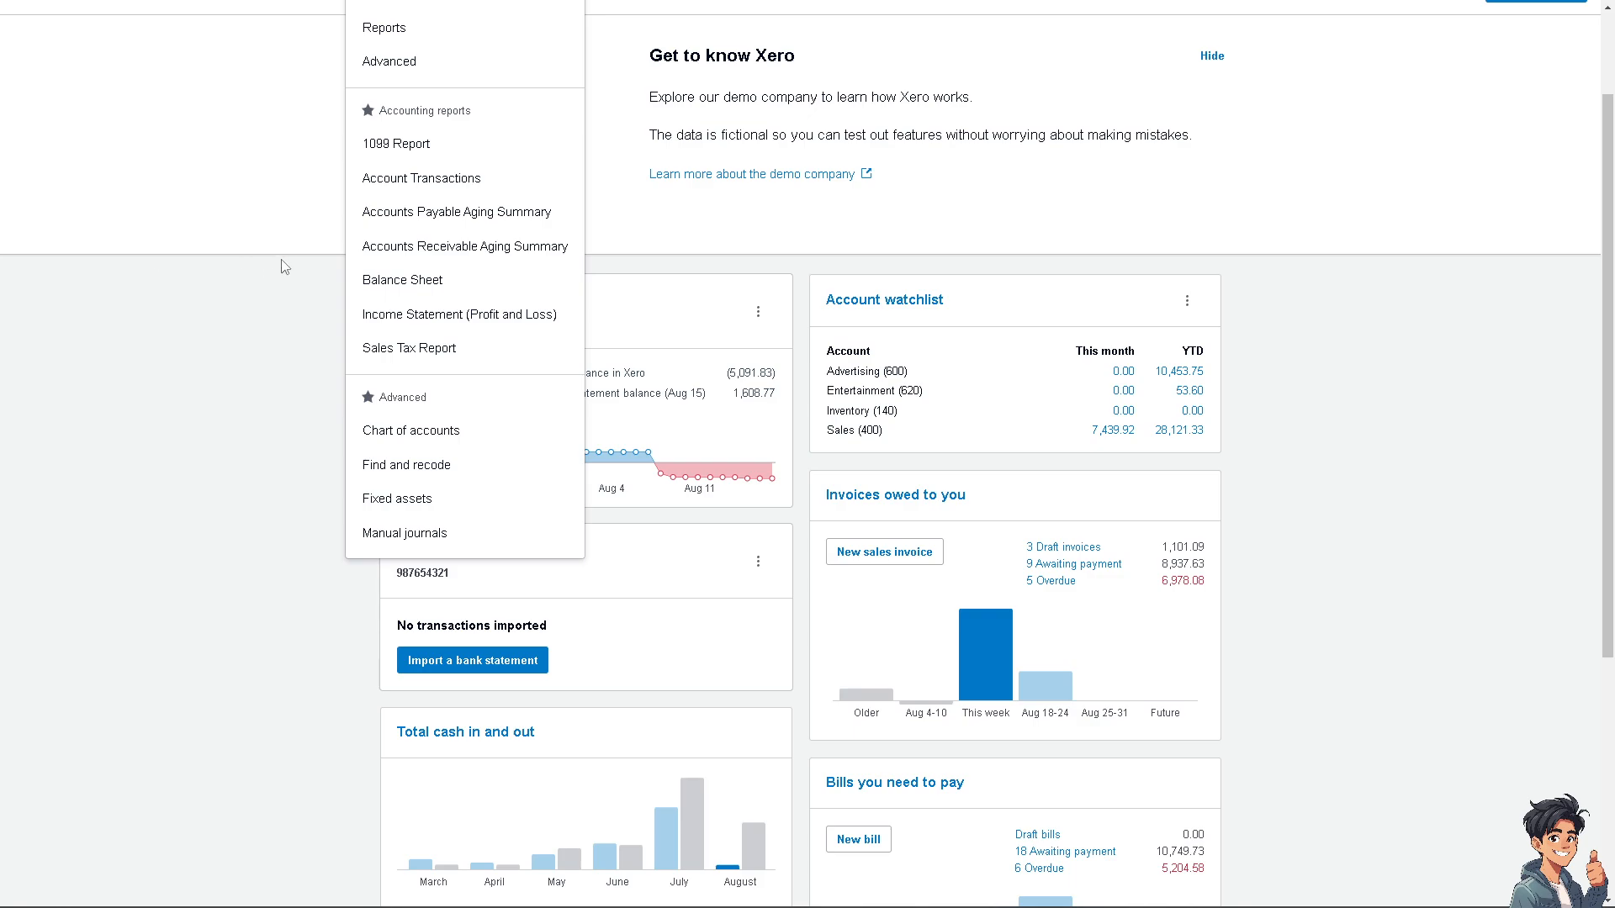
{"action": "left_click", "coordinate": [394, 34]}
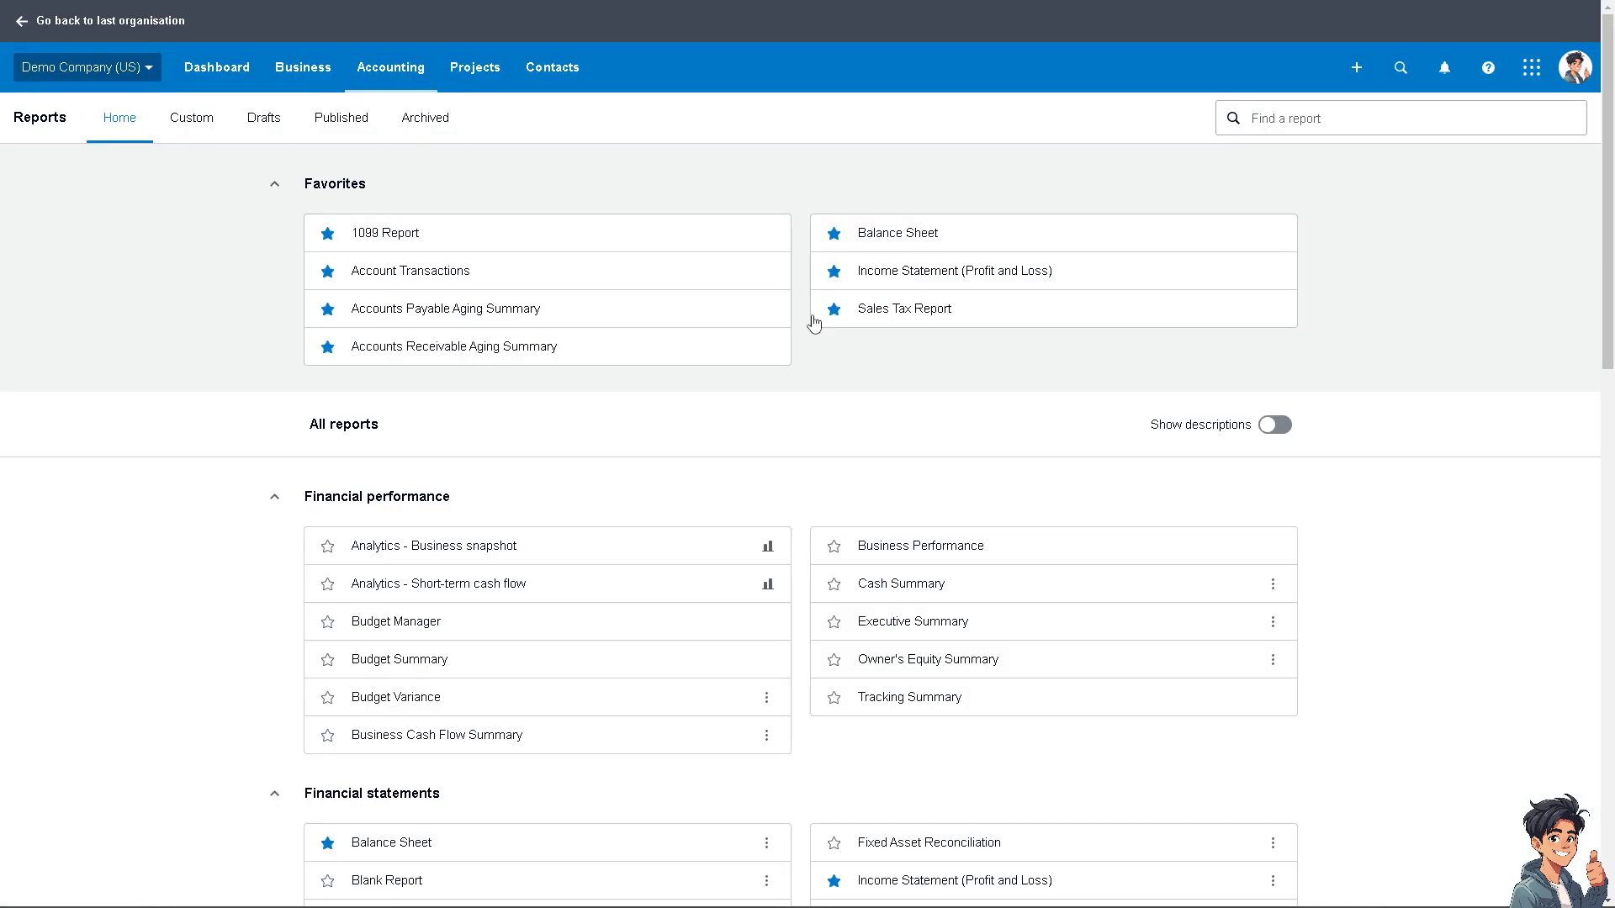
{"action": "left_click", "coordinate": [934, 280]}
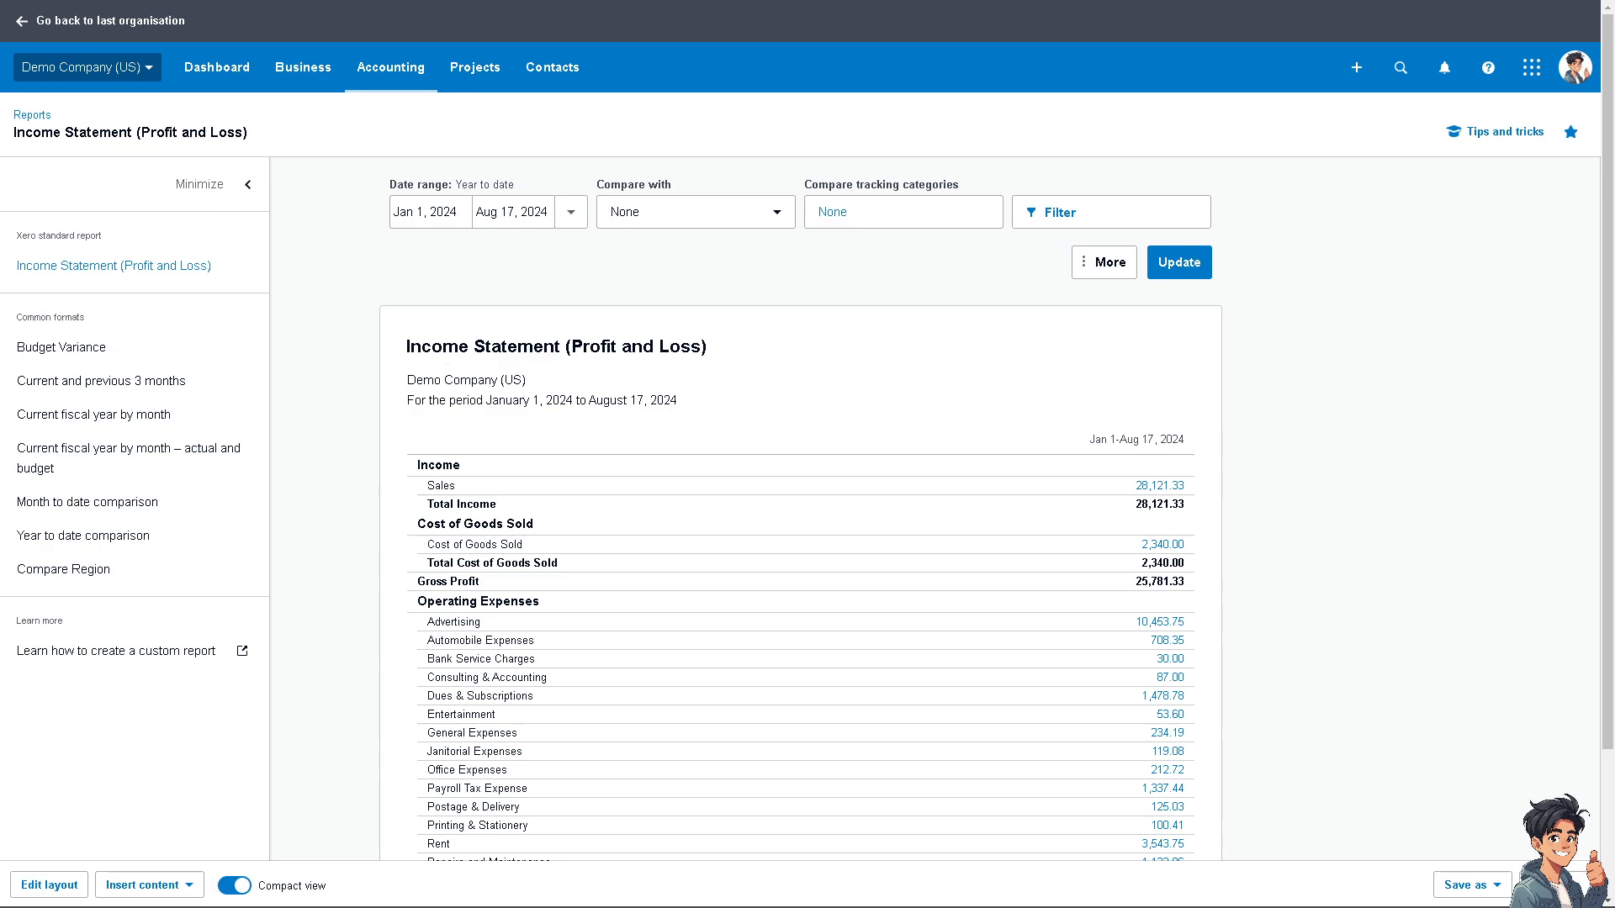
Set the report's date range to This month and compare it with the previous 2 months.
{"action": "left_click", "coordinate": [571, 221]}
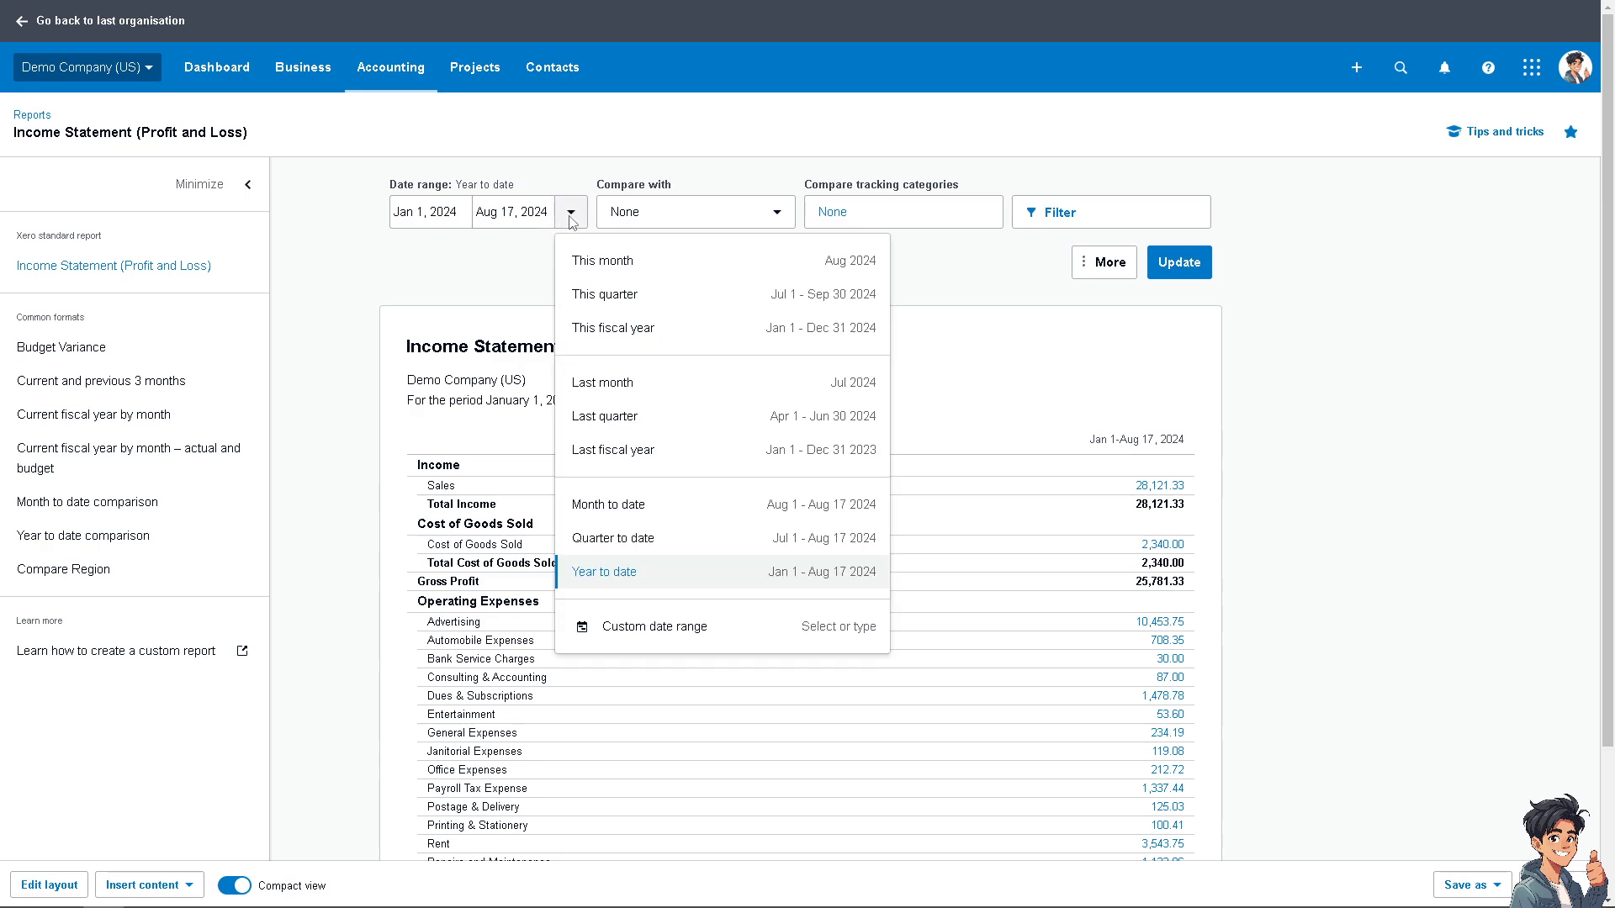
{"action": "left_click", "coordinate": [604, 267]}
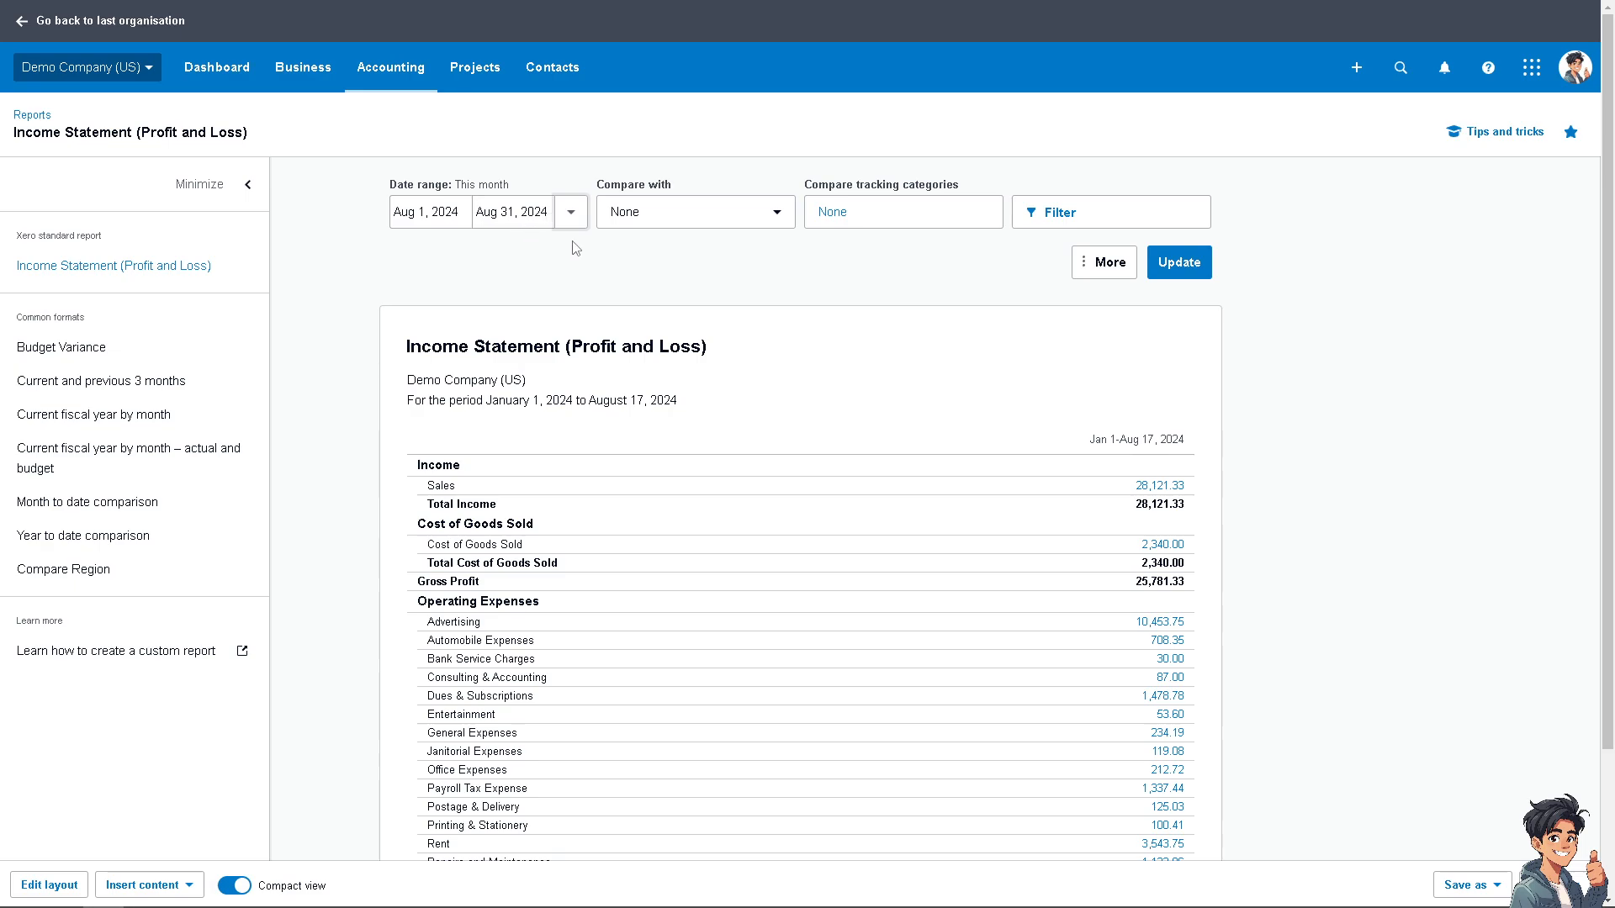
{"action": "left_click", "coordinate": [777, 216]}
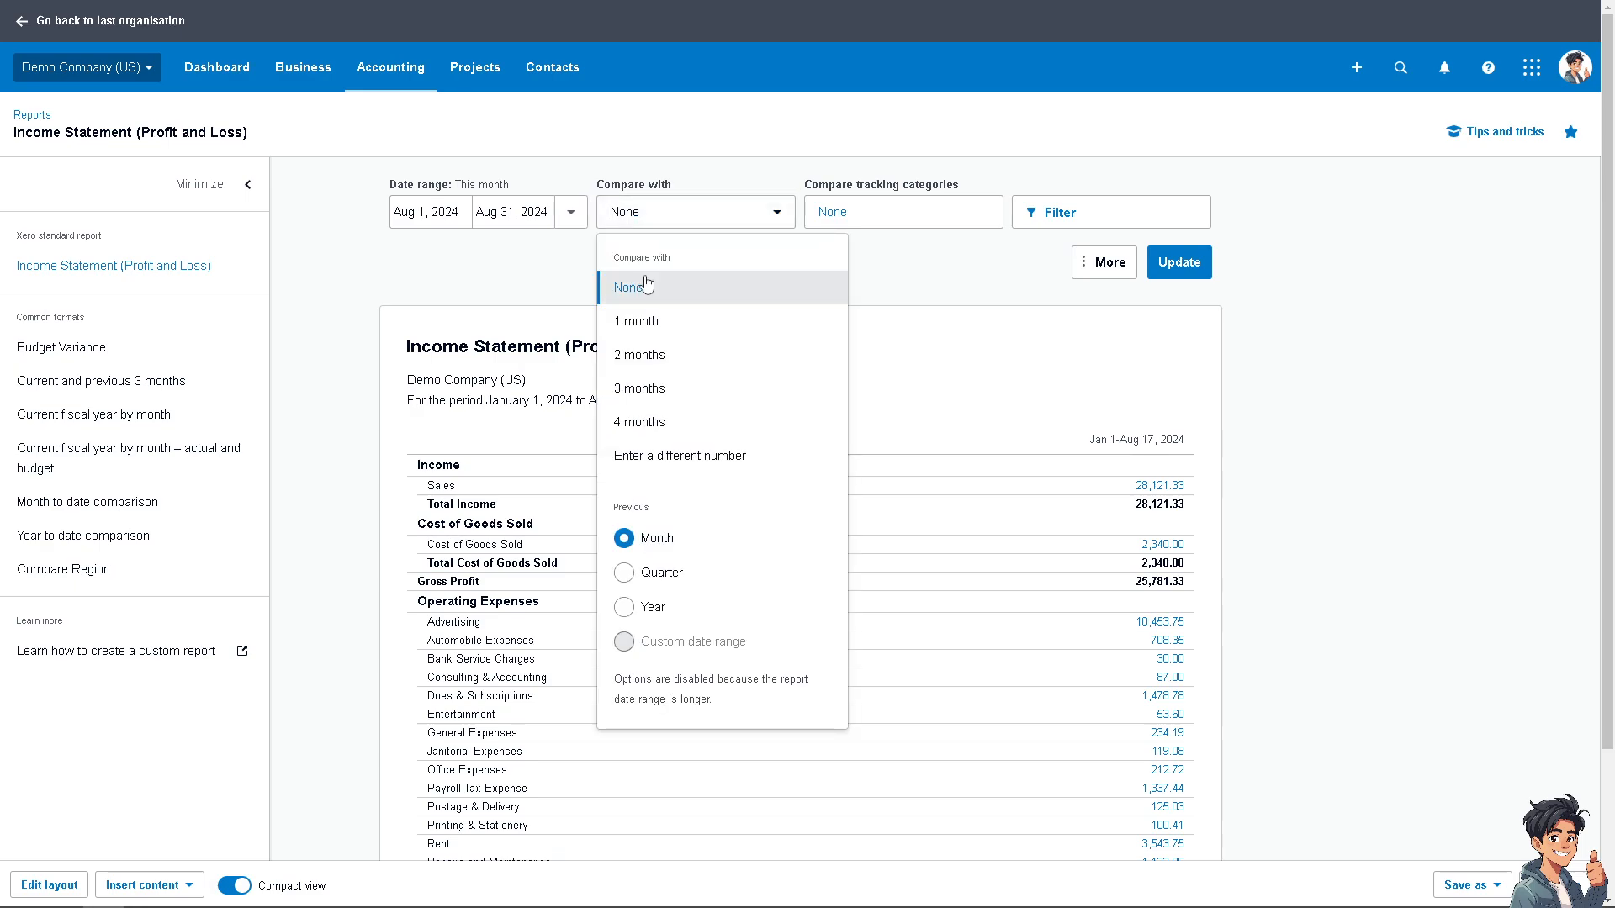
{"action": "left_click", "coordinate": [655, 356]}
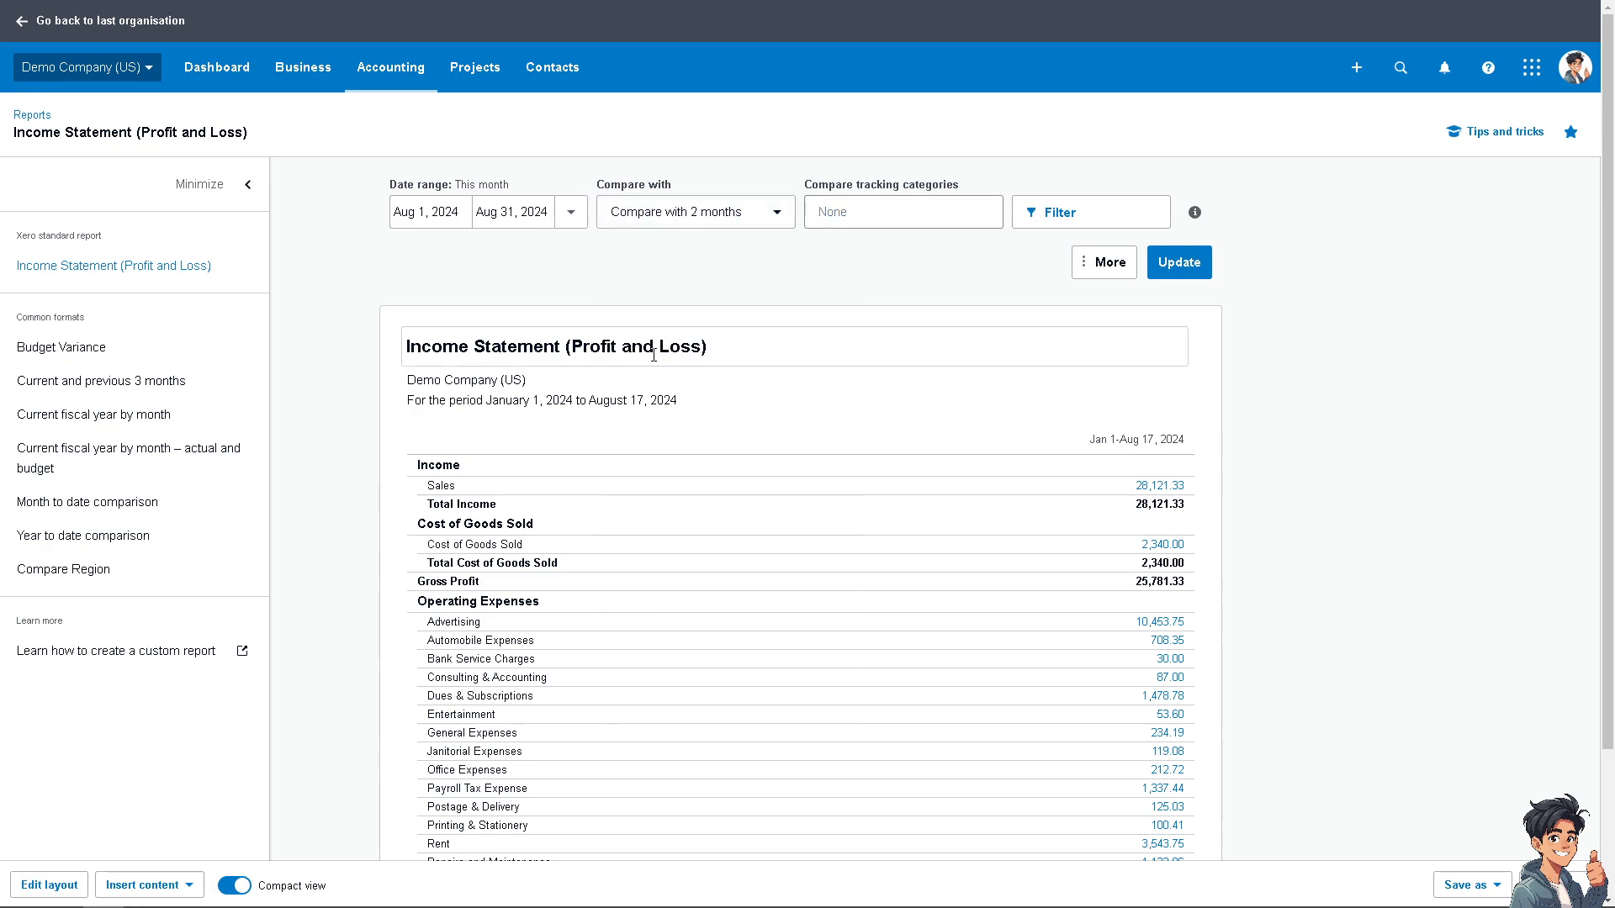
Filter the report by the Region tracking category to EastSide, North, South and West Coast.
{"action": "left_click", "coordinate": [1056, 215]}
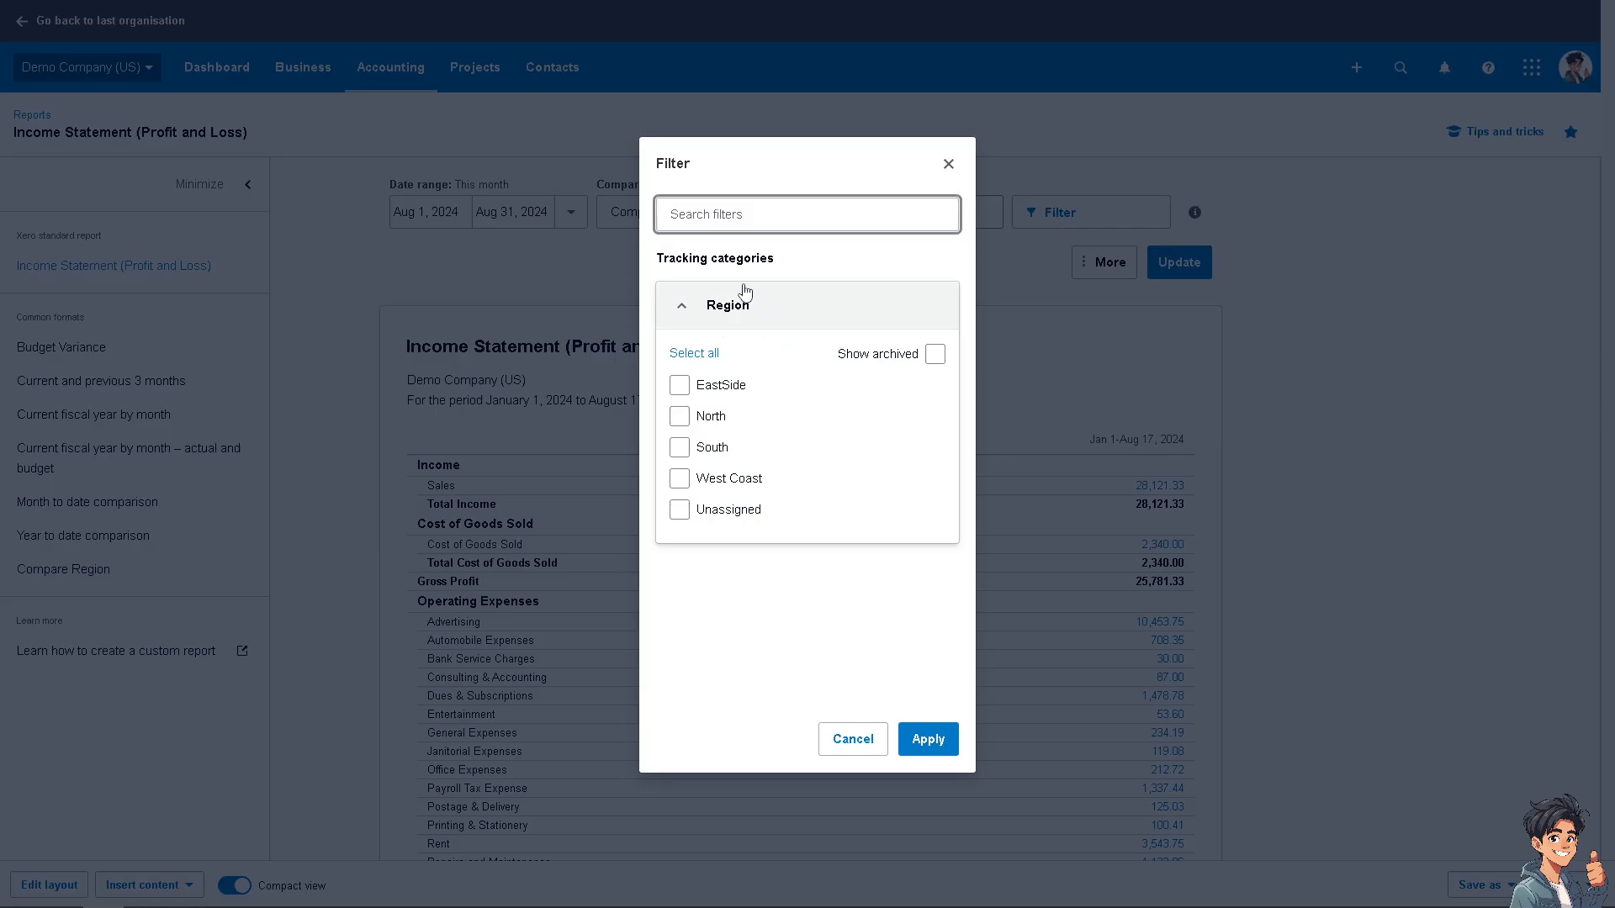
{"action": "left_click", "coordinate": [679, 385]}
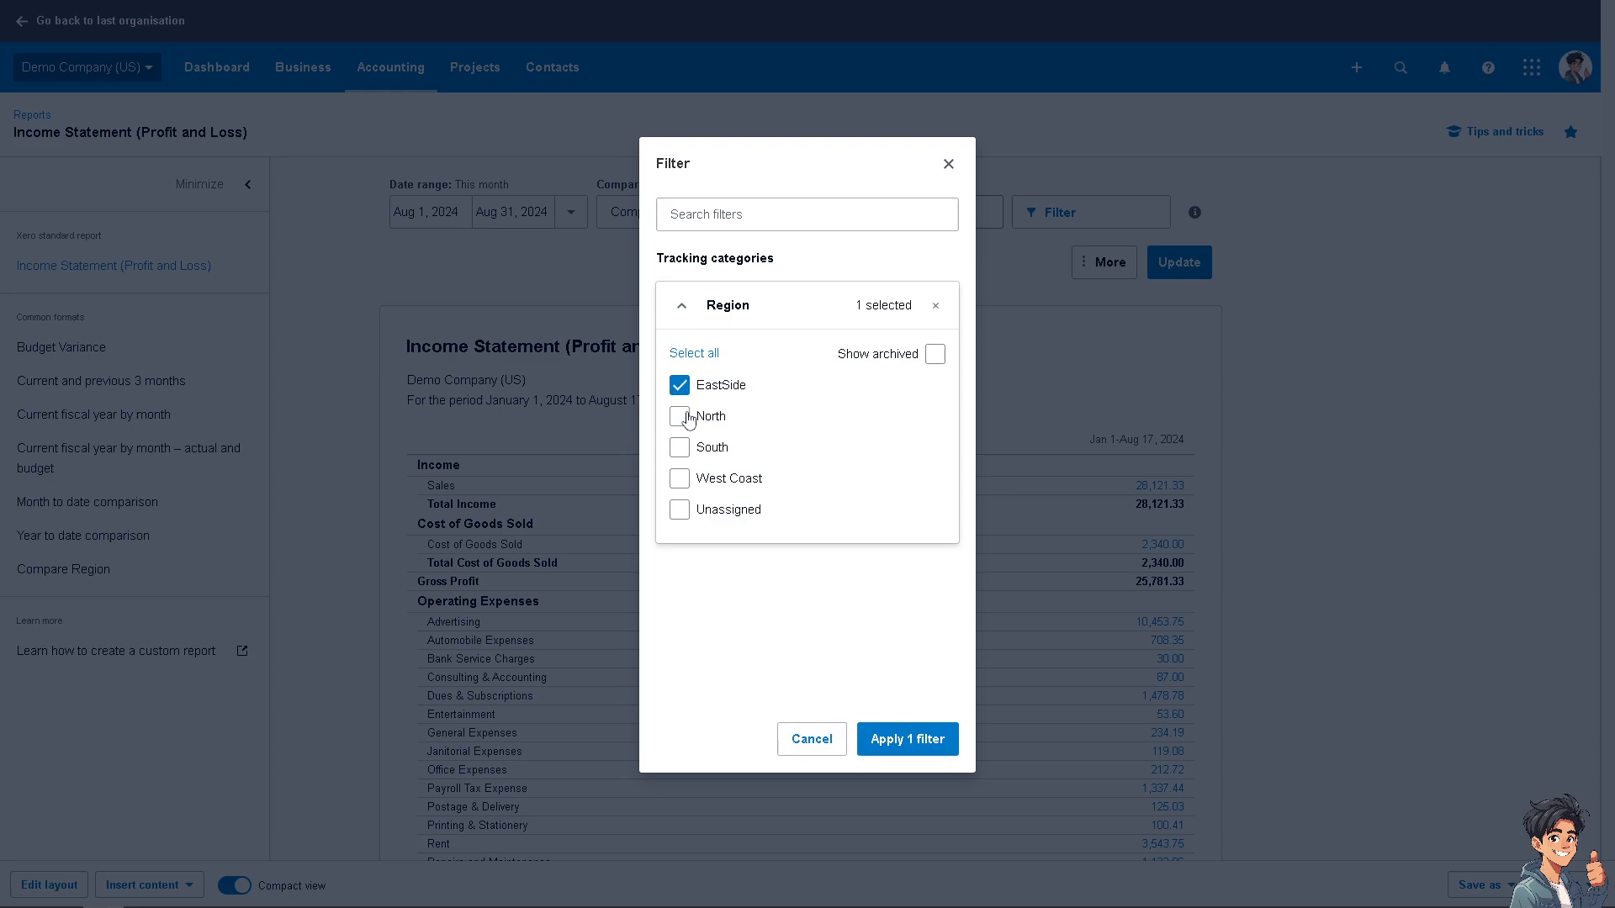
{"action": "left_click", "coordinate": [683, 417]}
{"action": "left_click", "coordinate": [679, 447]}
{"action": "left_click", "coordinate": [680, 478]}
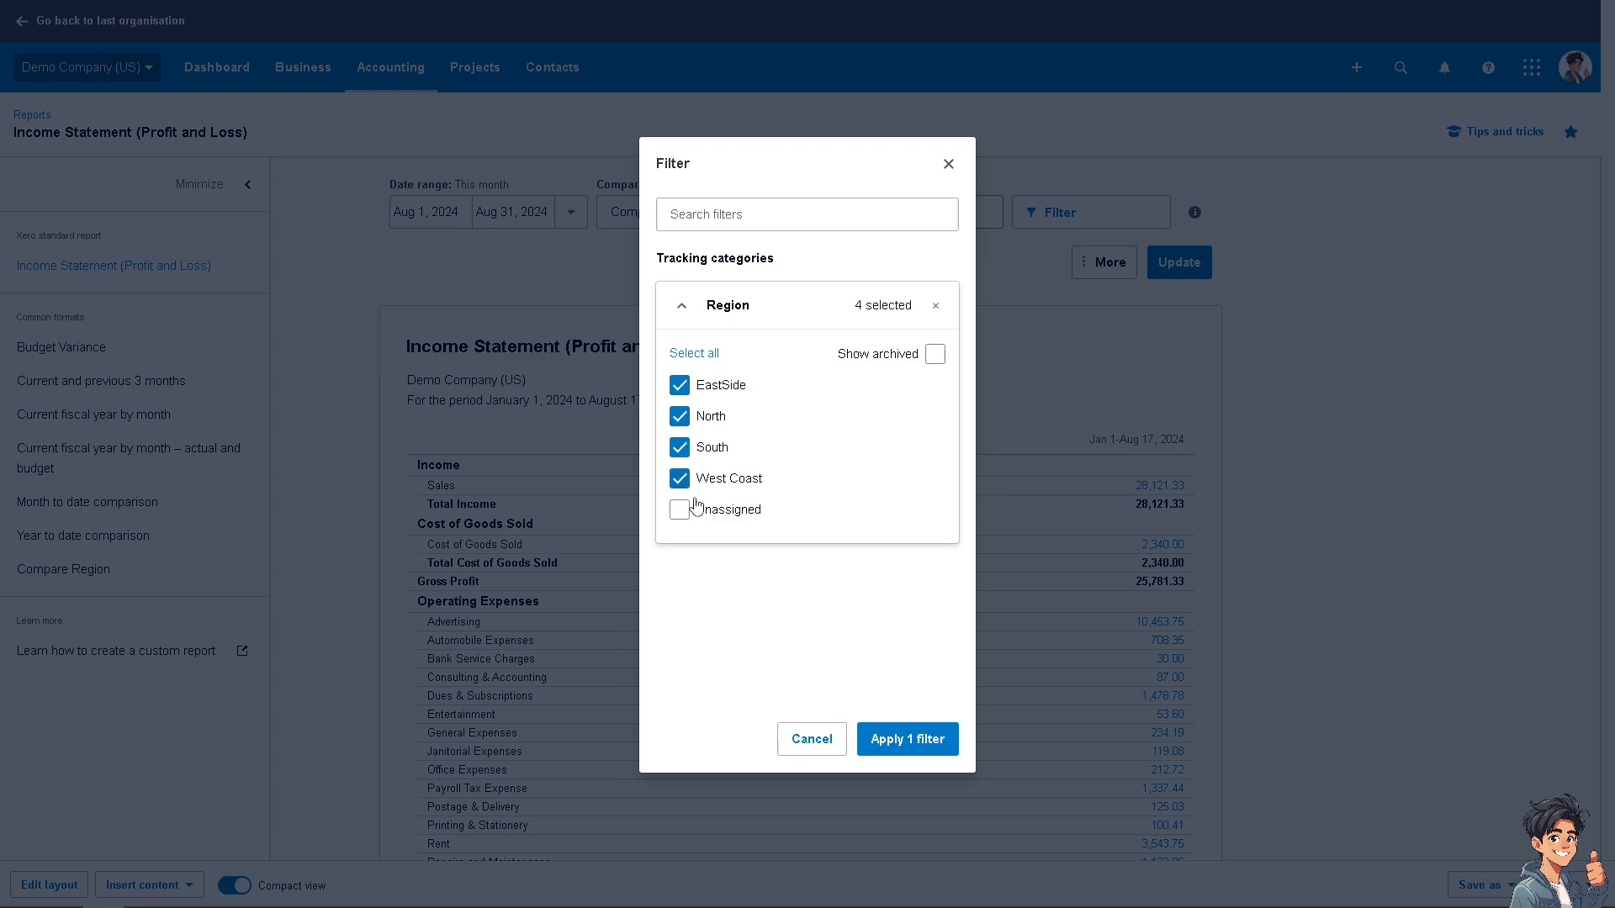
{"action": "left_click", "coordinate": [911, 745]}
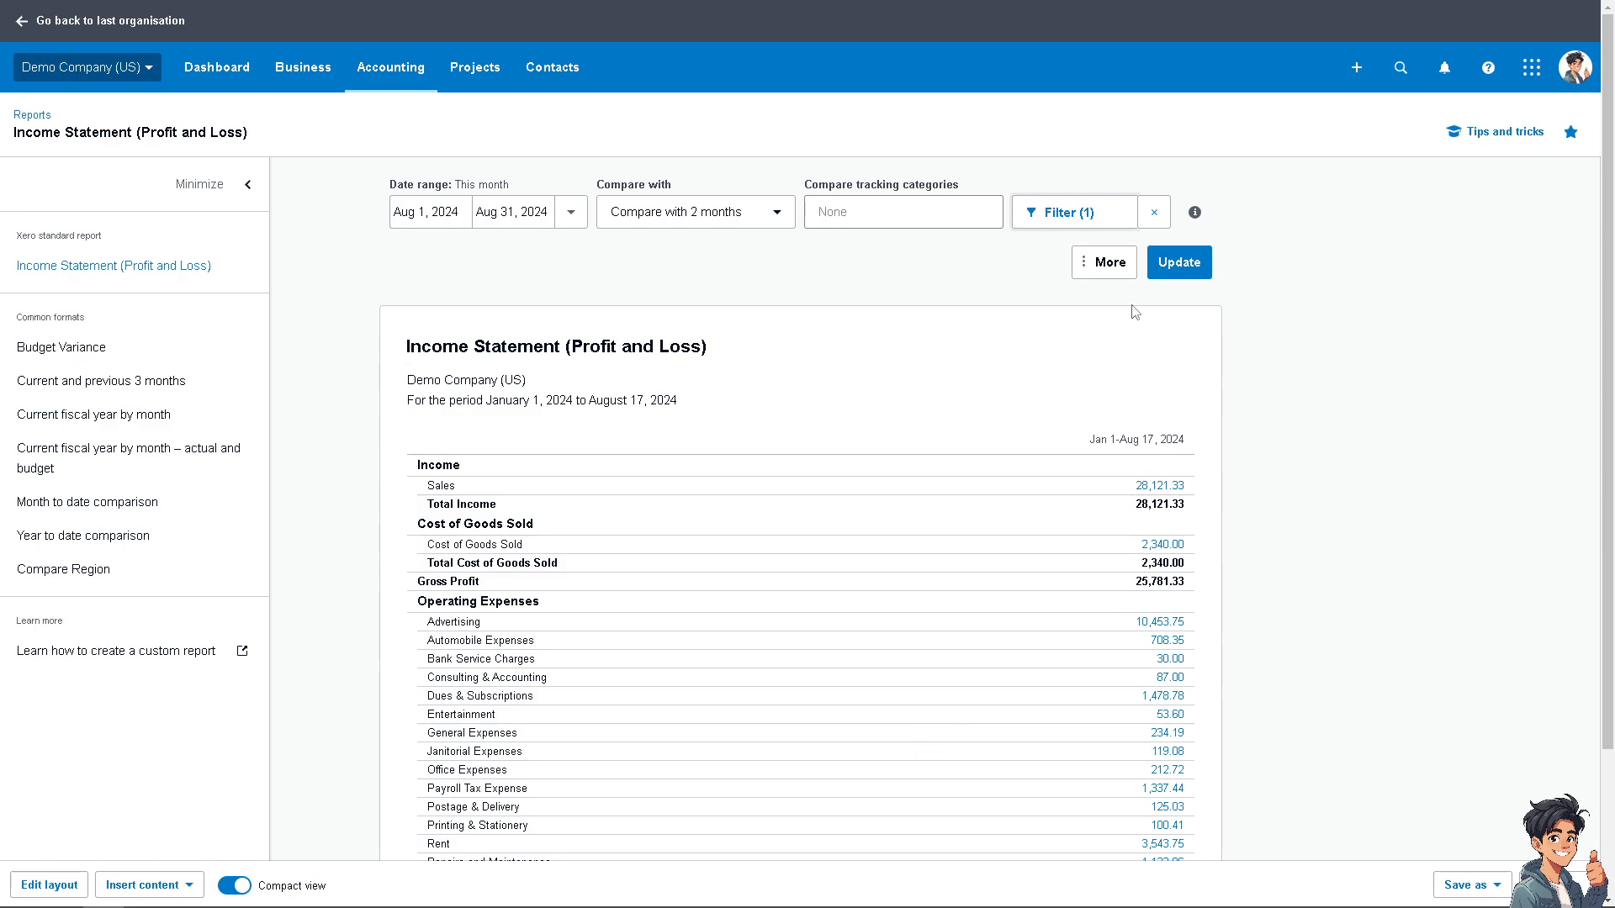
Show percentage of income, total, year to date, accounting basis and account codes in the report, and update it.
{"action": "left_click", "coordinate": [1087, 267]}
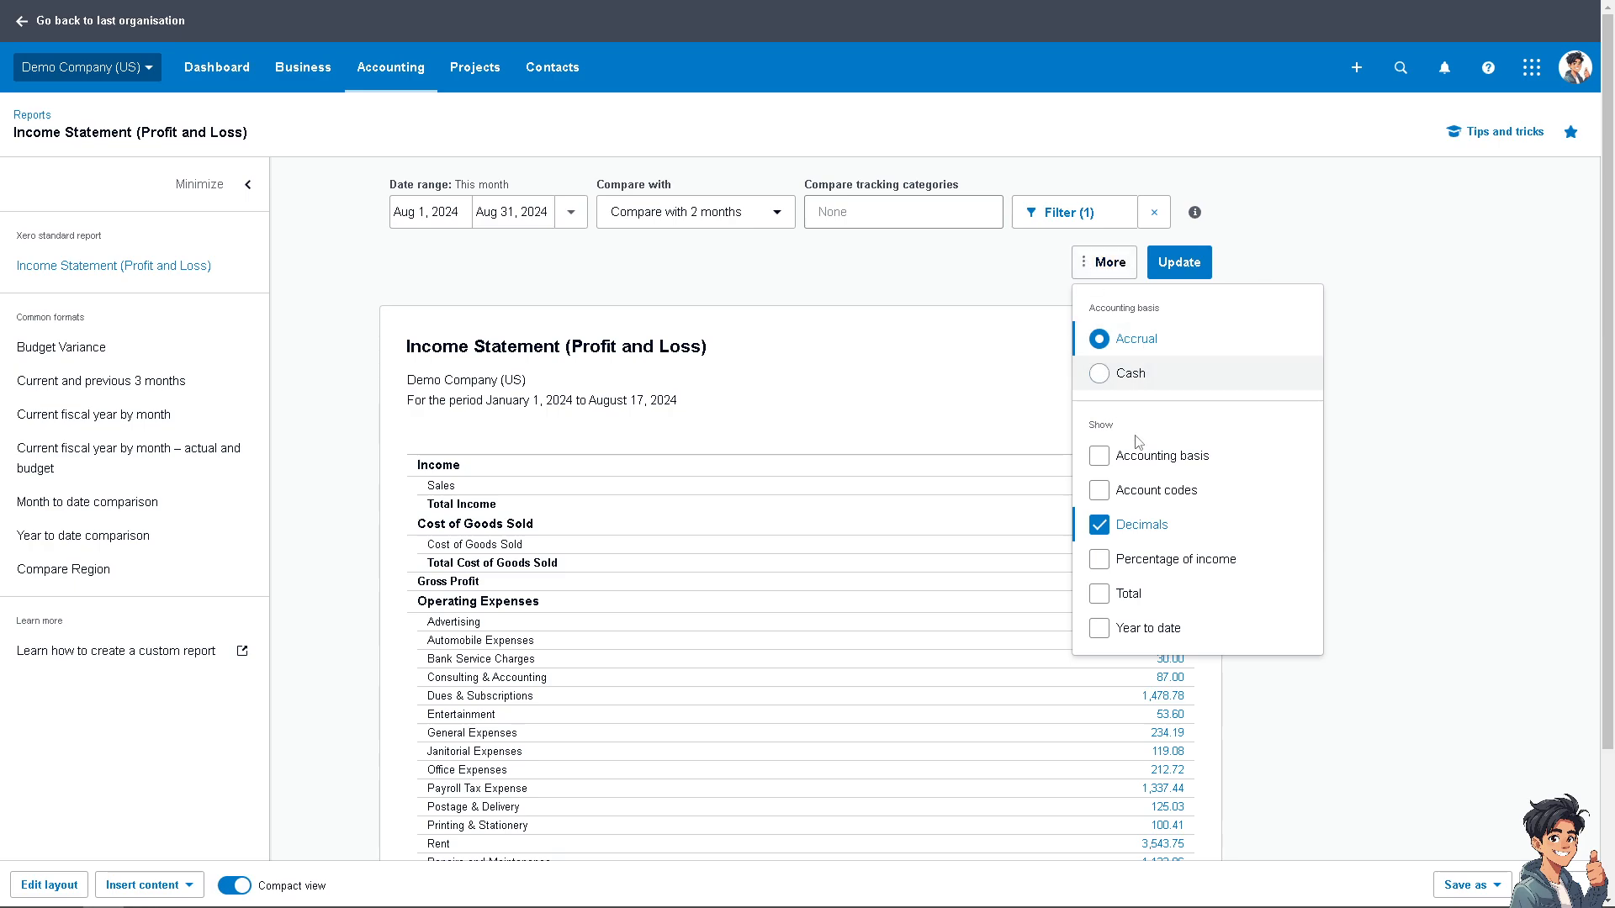
{"action": "left_click", "coordinate": [1101, 566]}
{"action": "left_click", "coordinate": [1102, 597]}
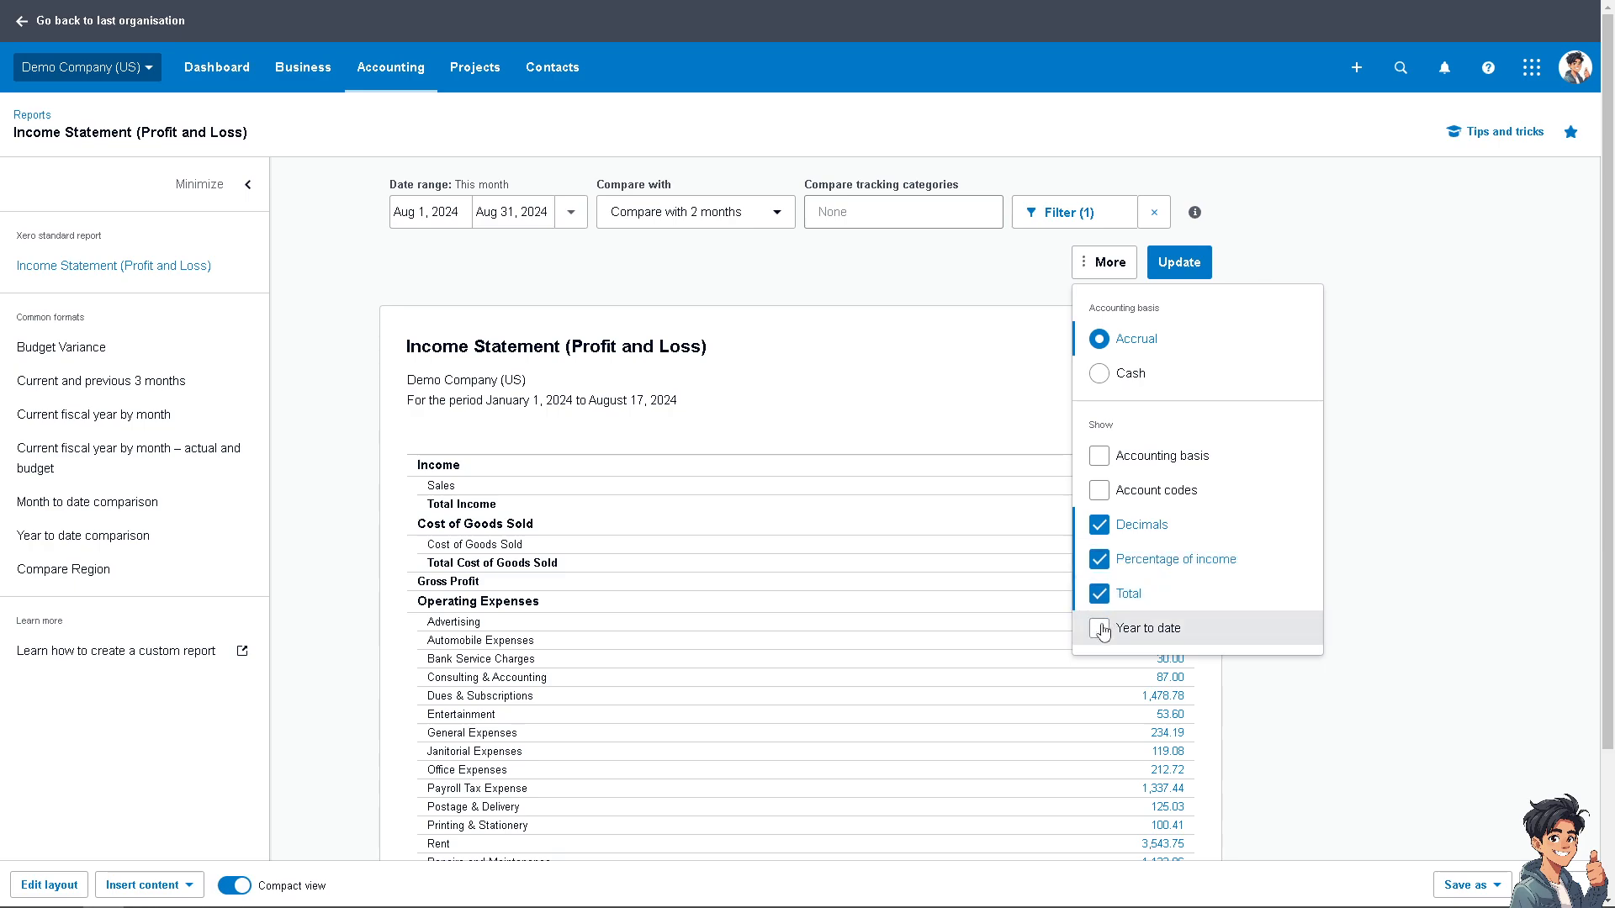
{"action": "left_click", "coordinate": [1102, 630]}
{"action": "left_click", "coordinate": [1097, 459]}
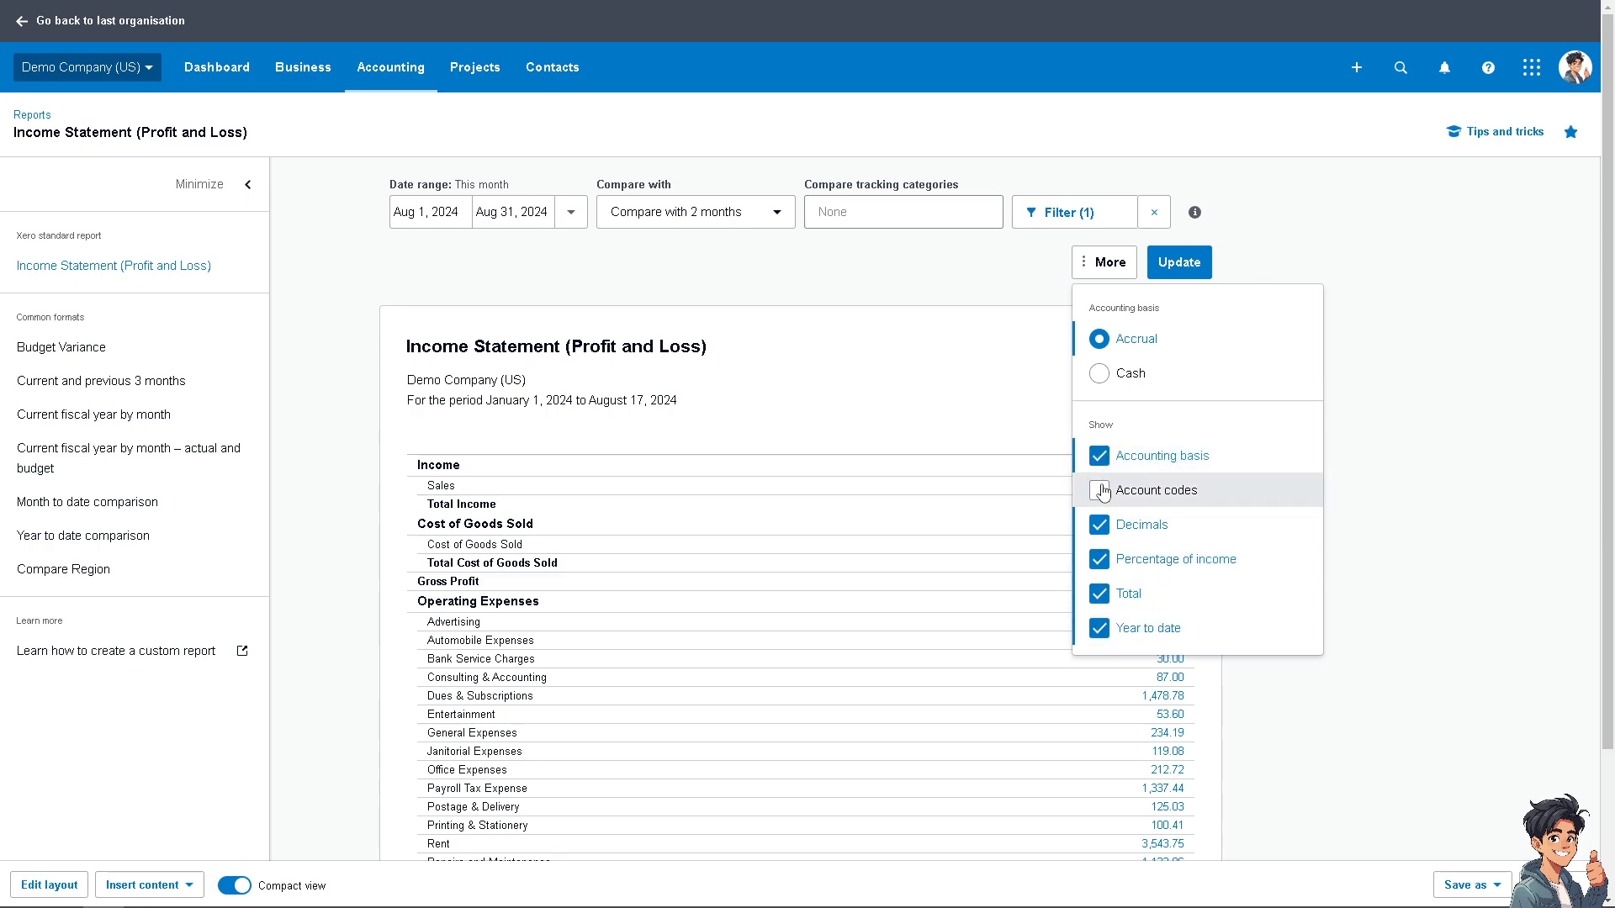
{"action": "left_click", "coordinate": [1095, 491]}
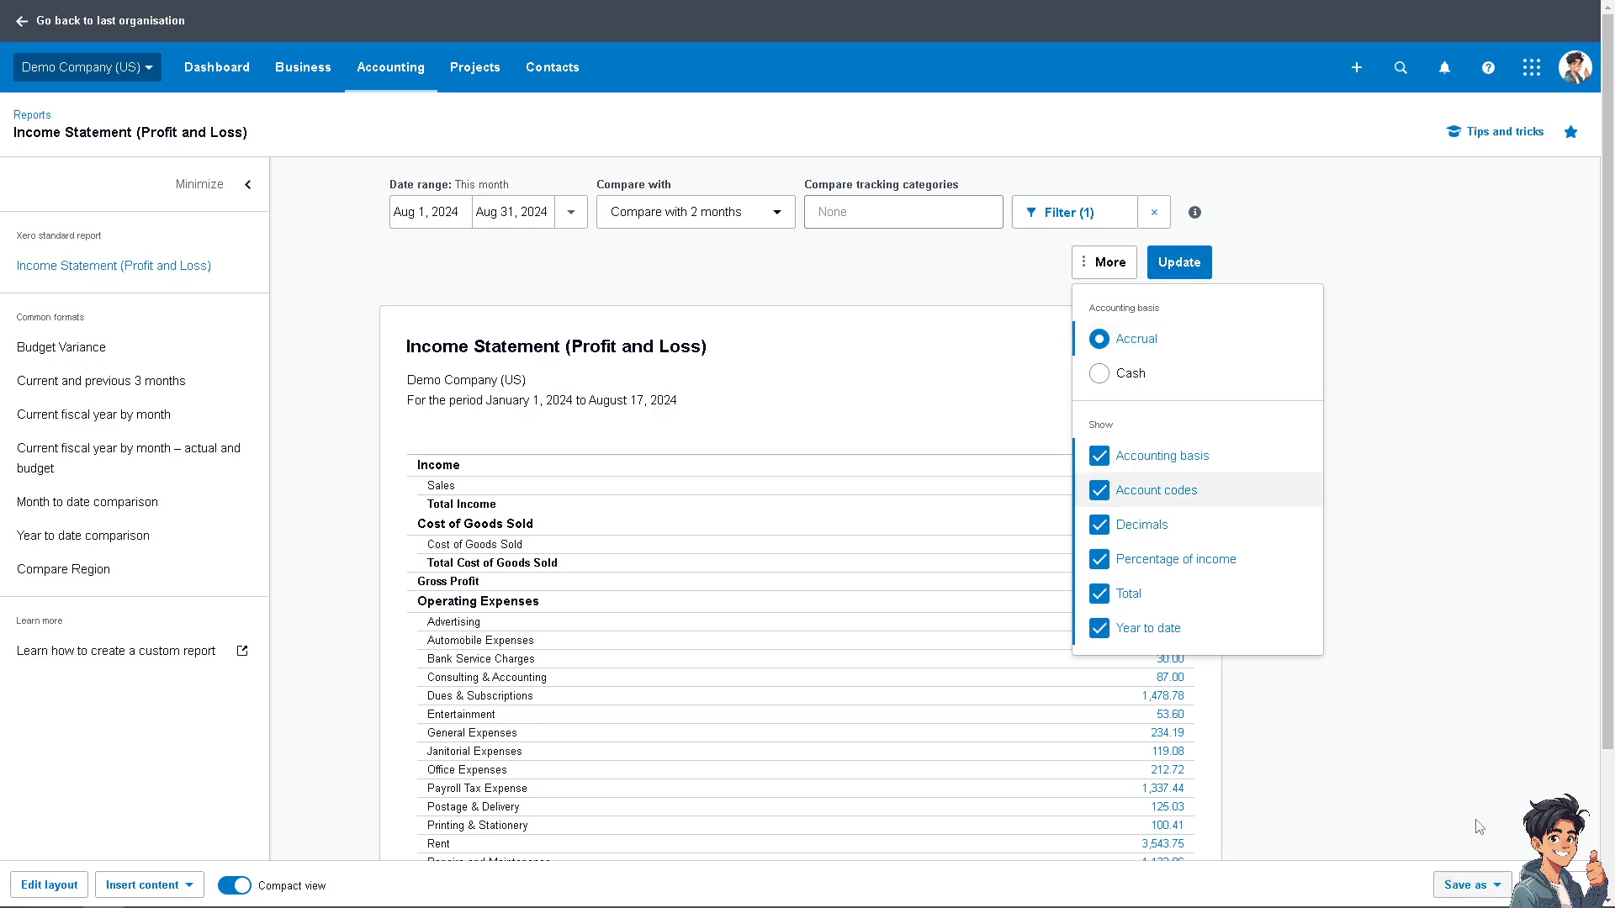
{"action": "left_click", "coordinate": [1324, 263]}
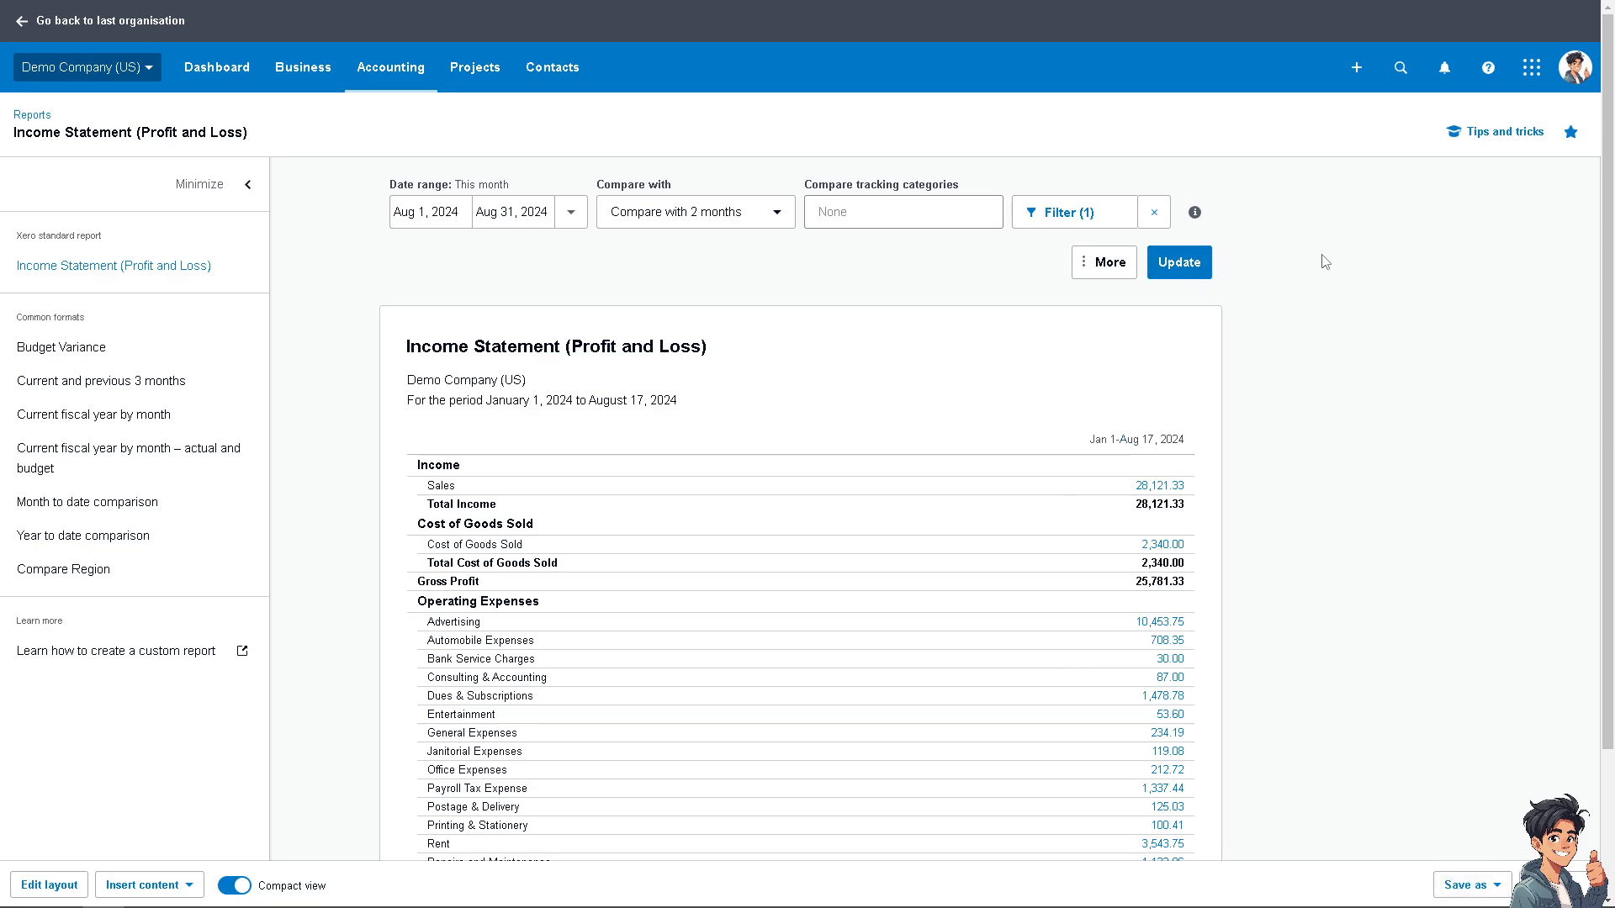
{"action": "left_click", "coordinate": [1195, 263]}
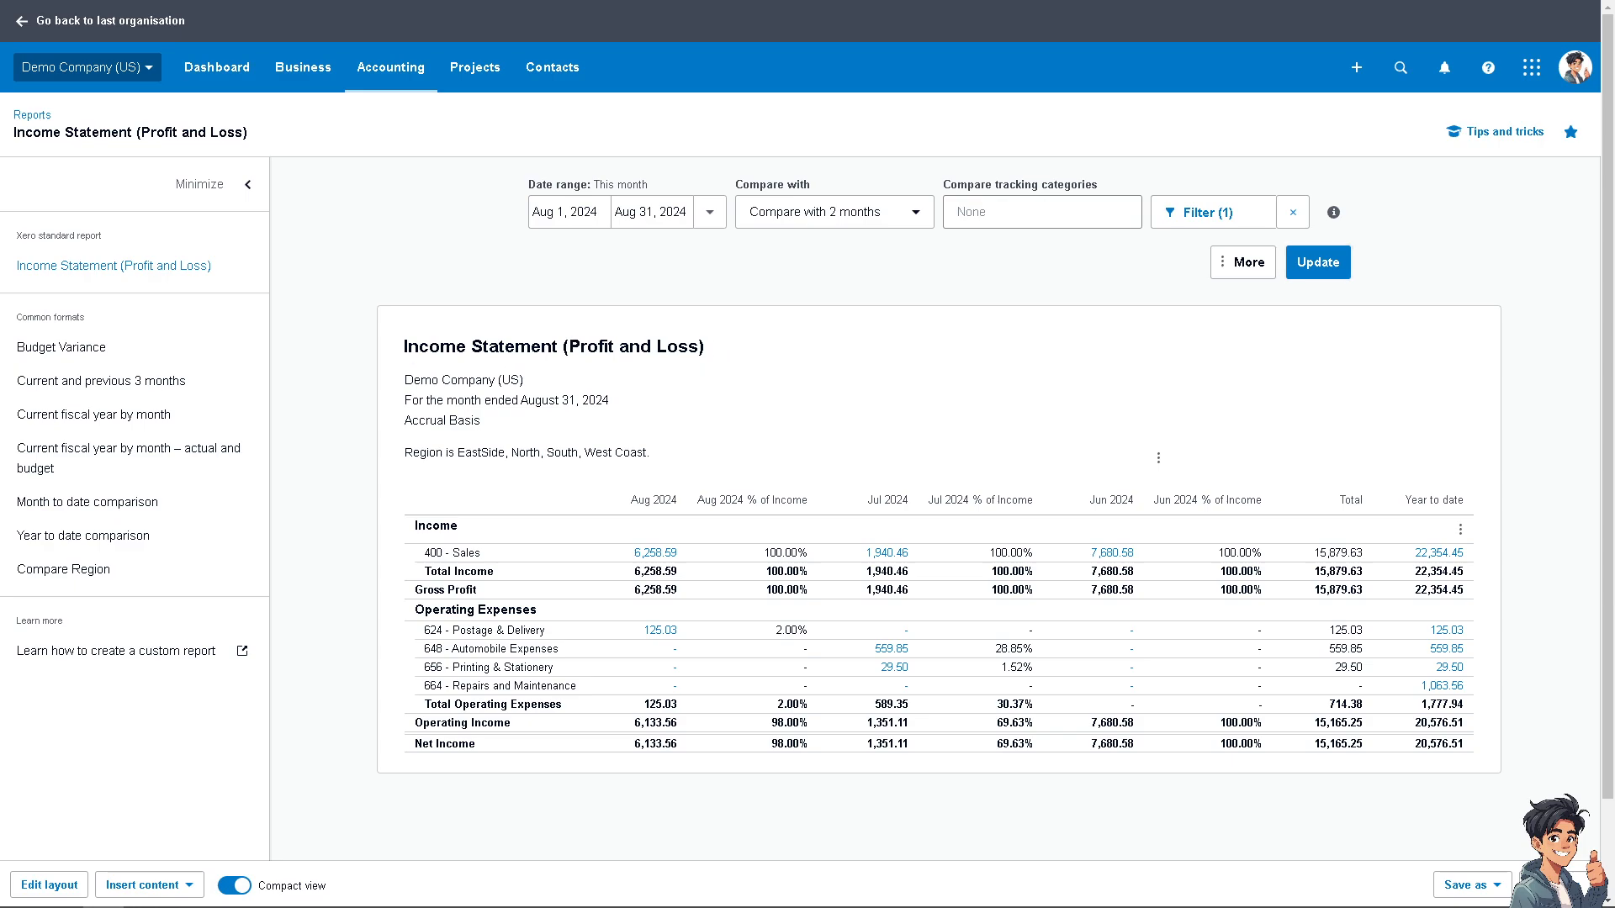
Change the report's title to "How to create a Custom Report in Xero".
{"action": "left_click", "coordinate": [732, 350]}
{"action": "key", "text": "ctrl+a"}
{"action": "type", "text": "How to create a Custom Report in Xero"}
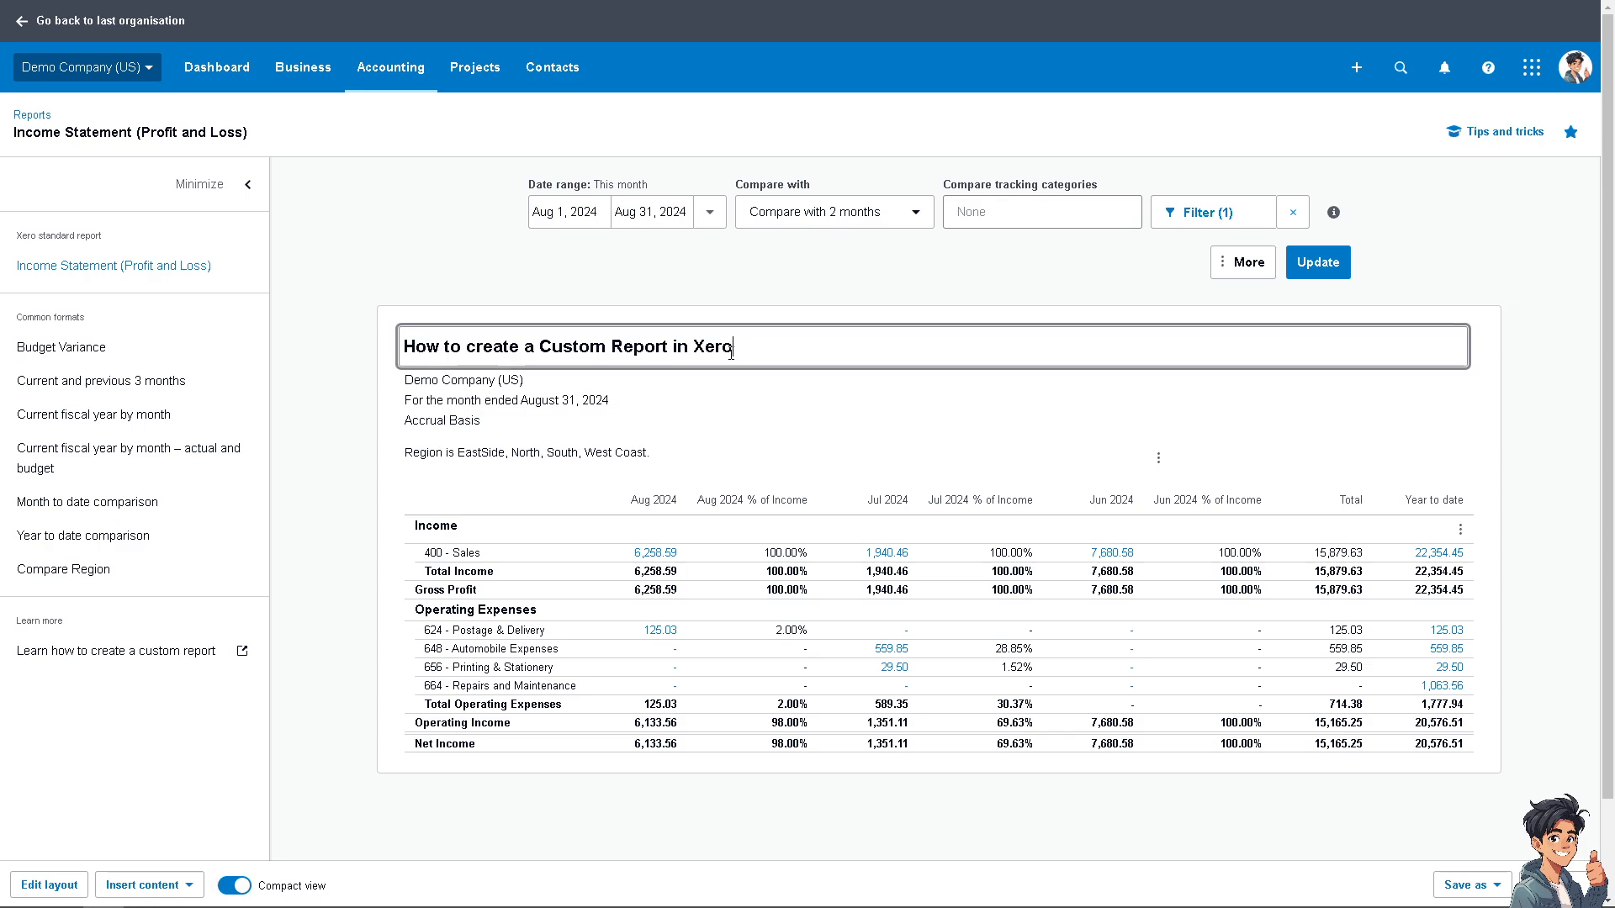
{"action": "left_click", "coordinate": [354, 448]}
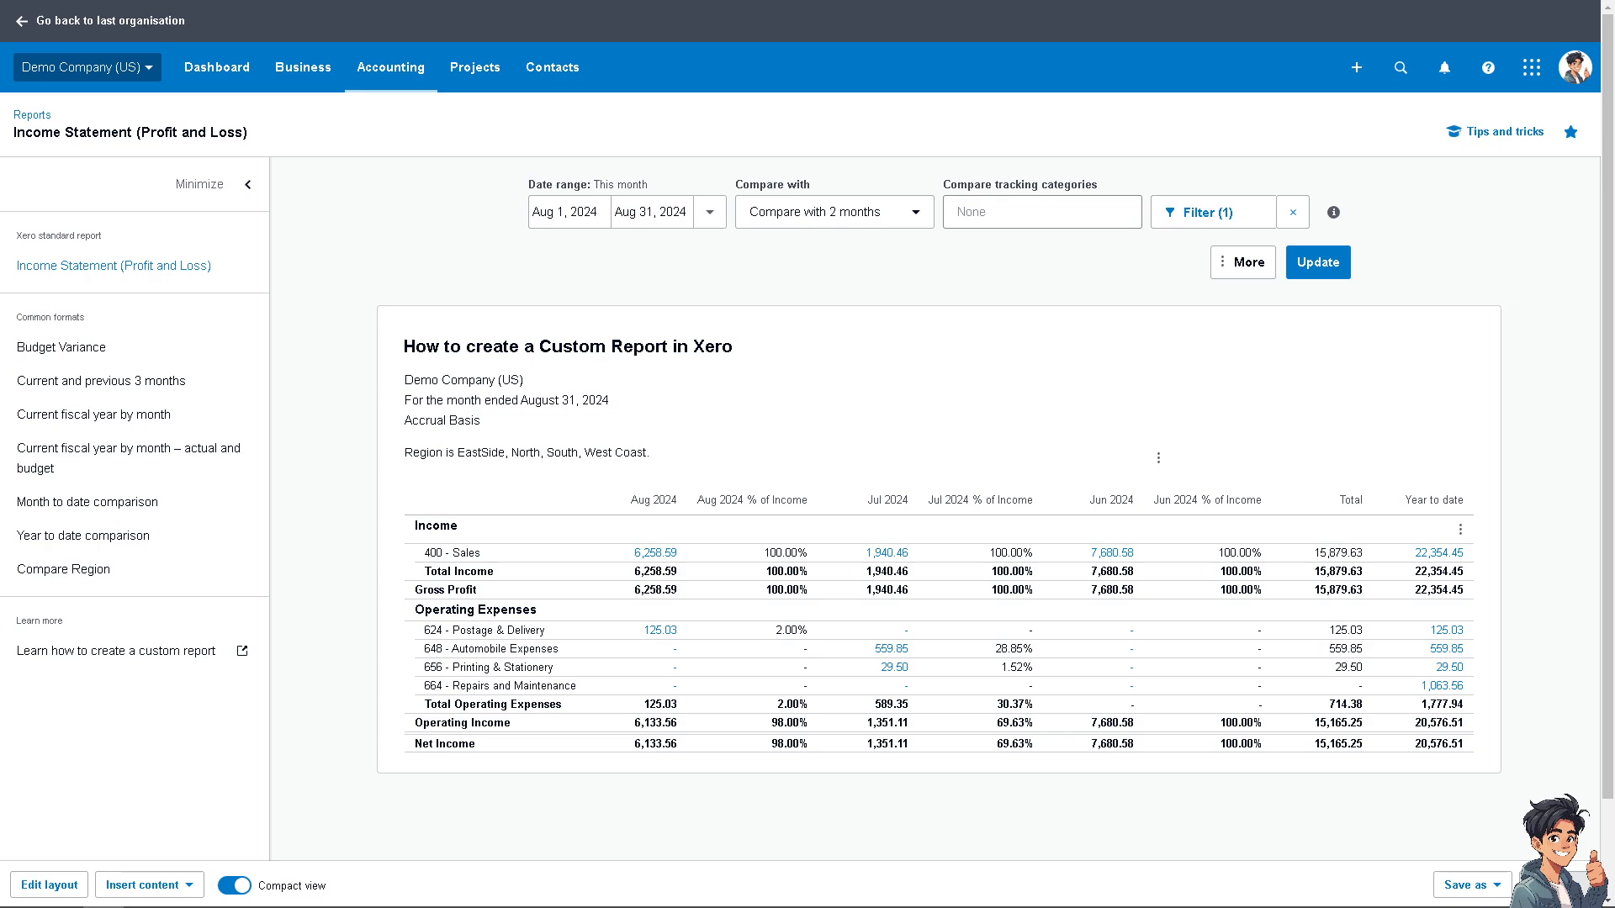
Export the report to Google Sheets, allowing the requested Google account access, and export it as a PDF as well.
{"action": "left_click", "coordinate": [1470, 885]}
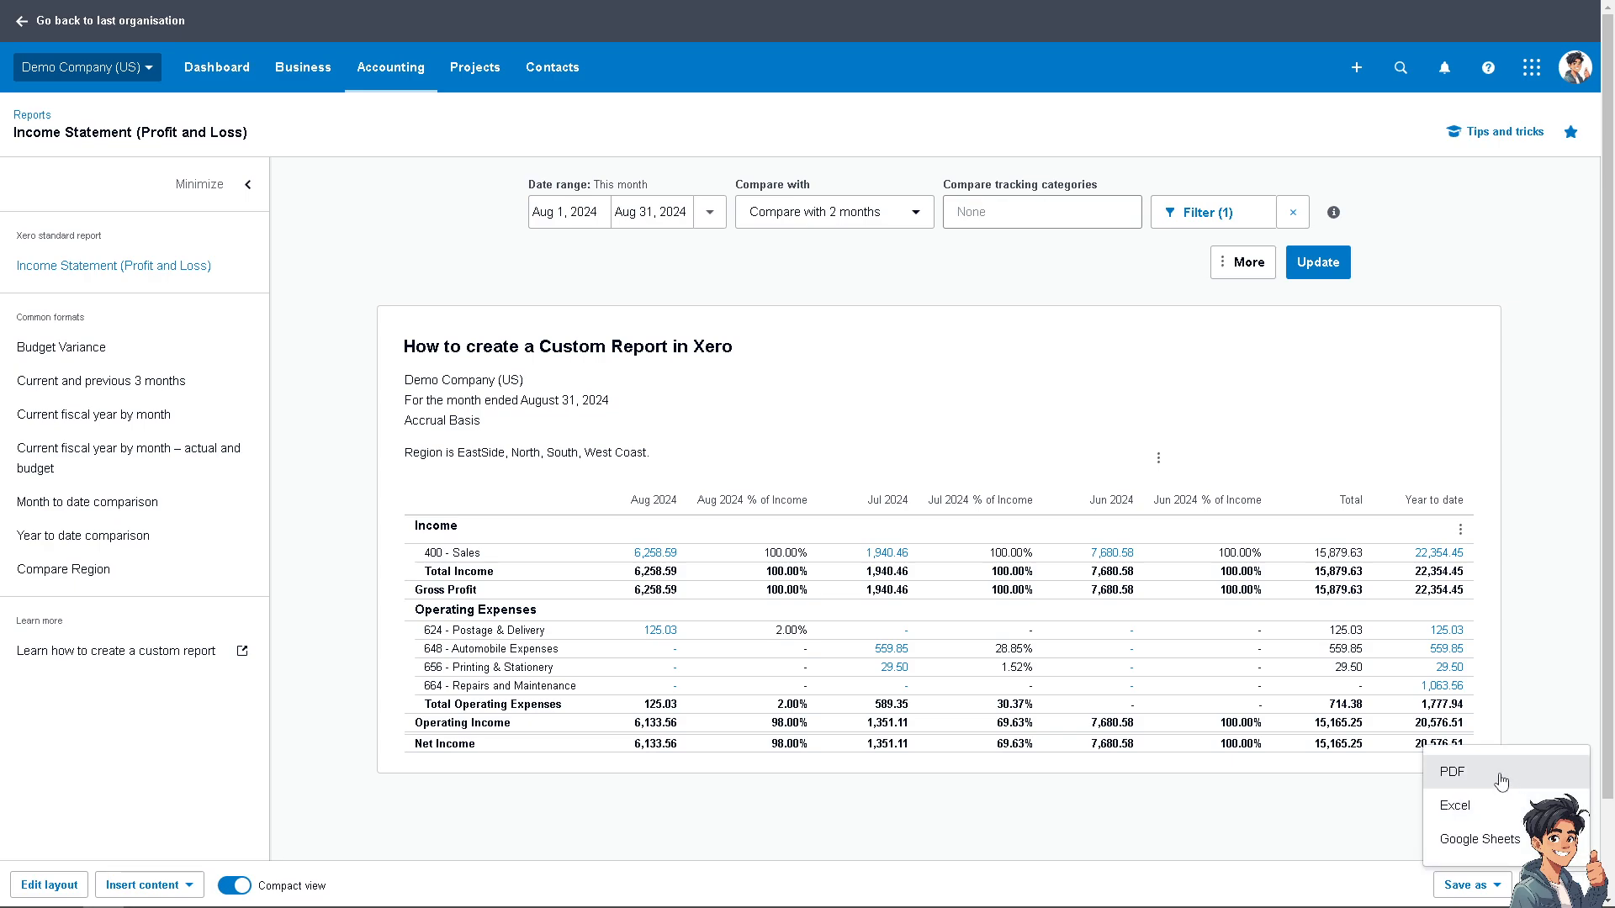
{"action": "left_click", "coordinate": [1491, 833]}
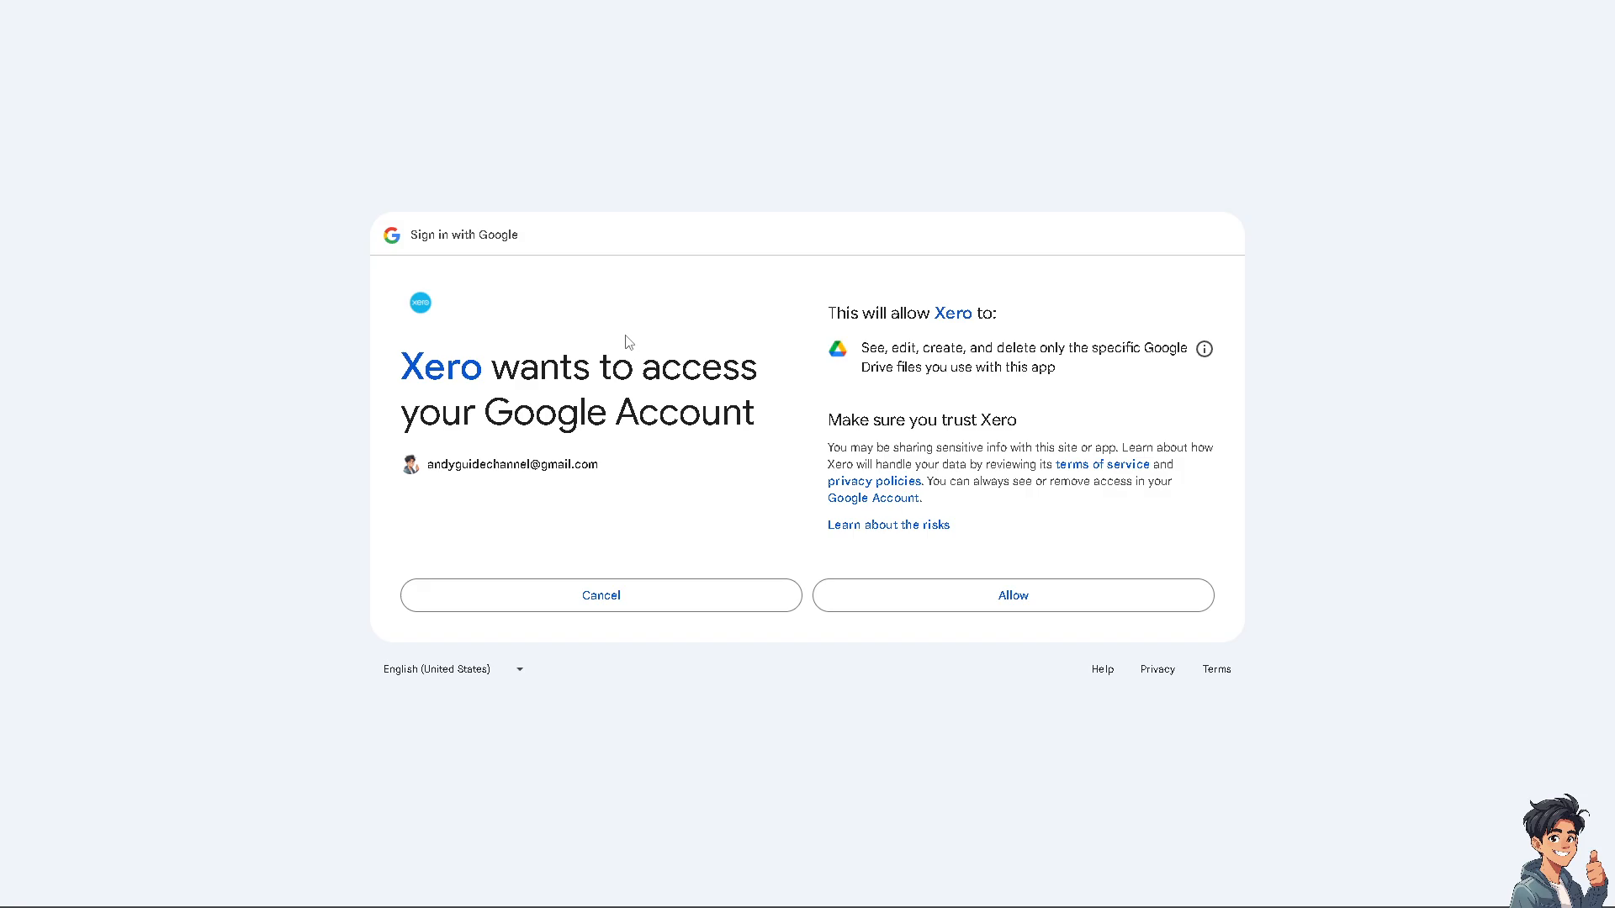
{"action": "left_click", "coordinate": [948, 596]}
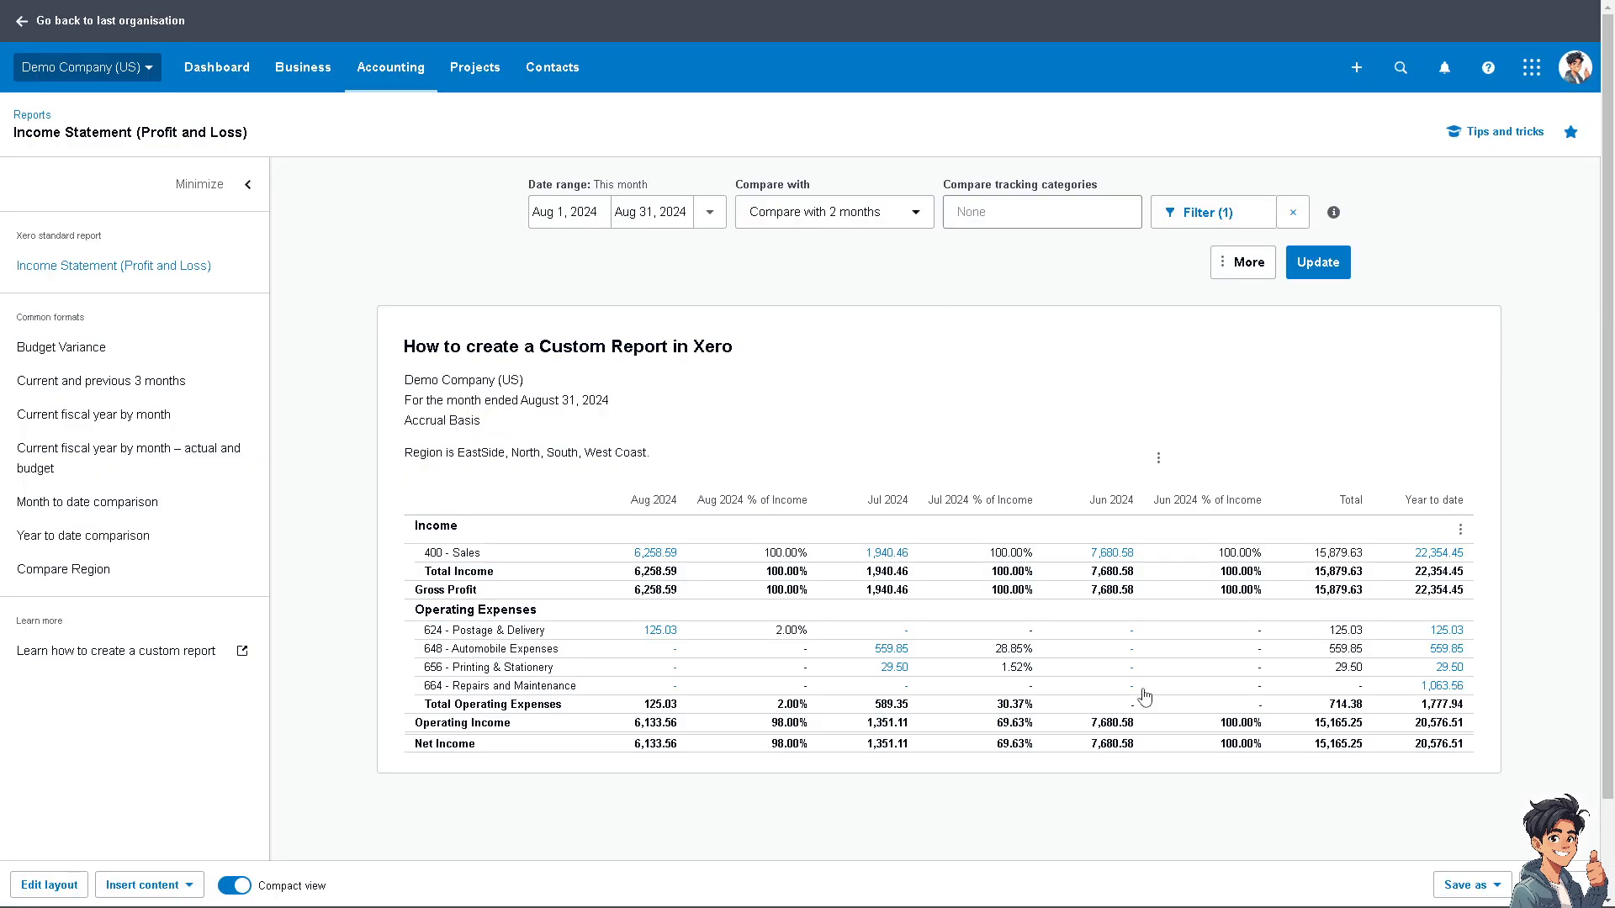
{"action": "left_click", "coordinate": [1470, 884]}
{"action": "left_click", "coordinate": [1484, 783]}
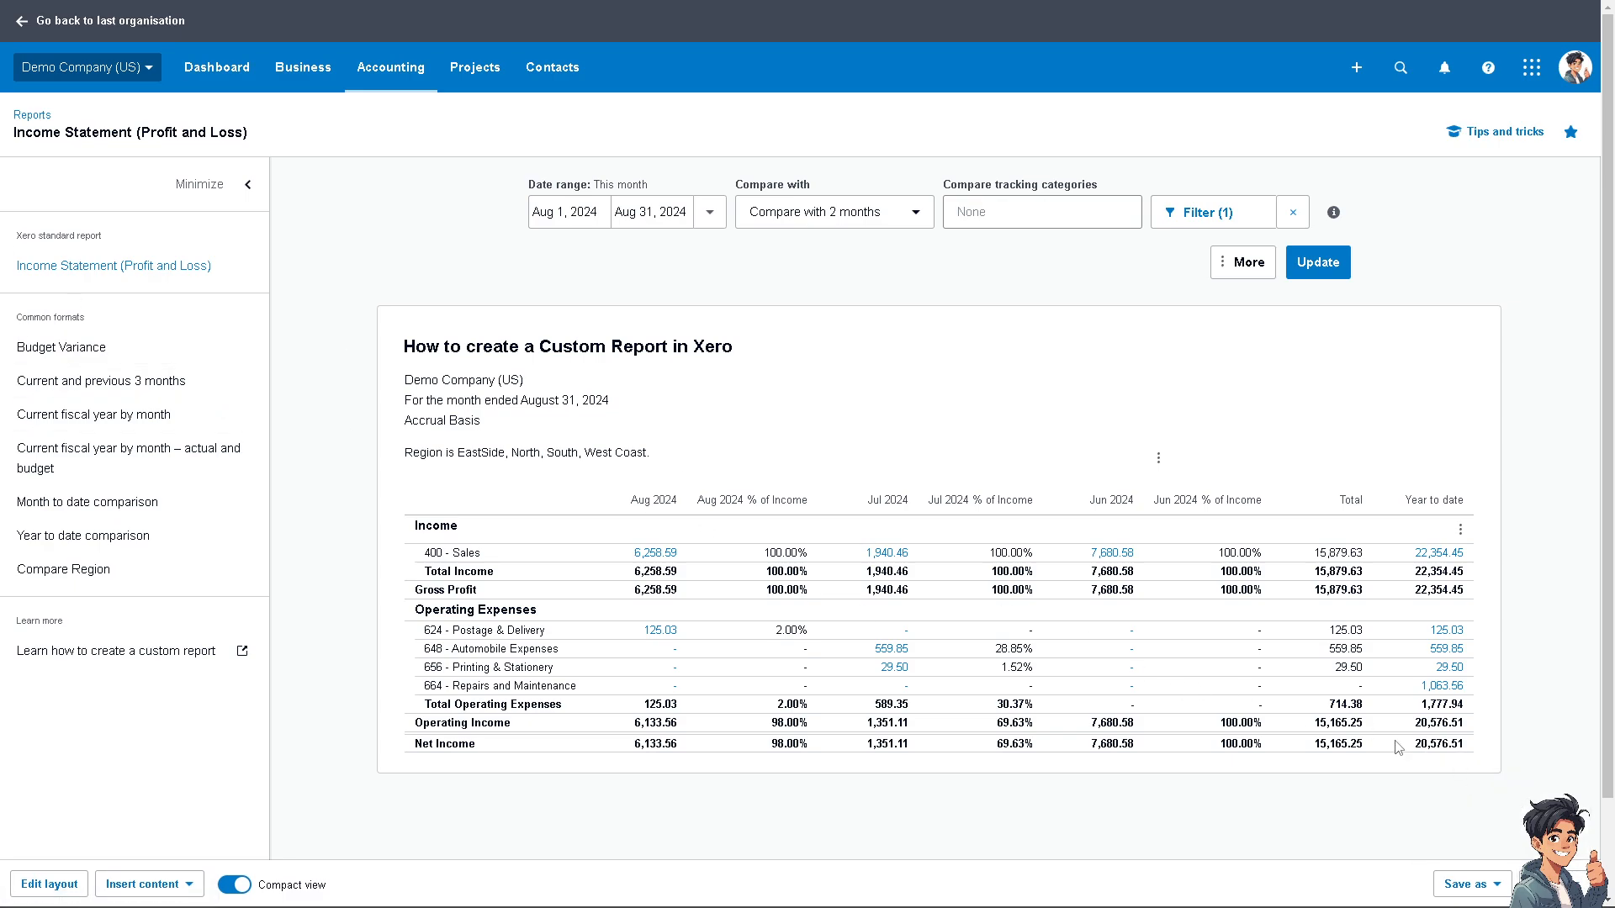
{"action": "left_click", "coordinate": [1470, 885]}
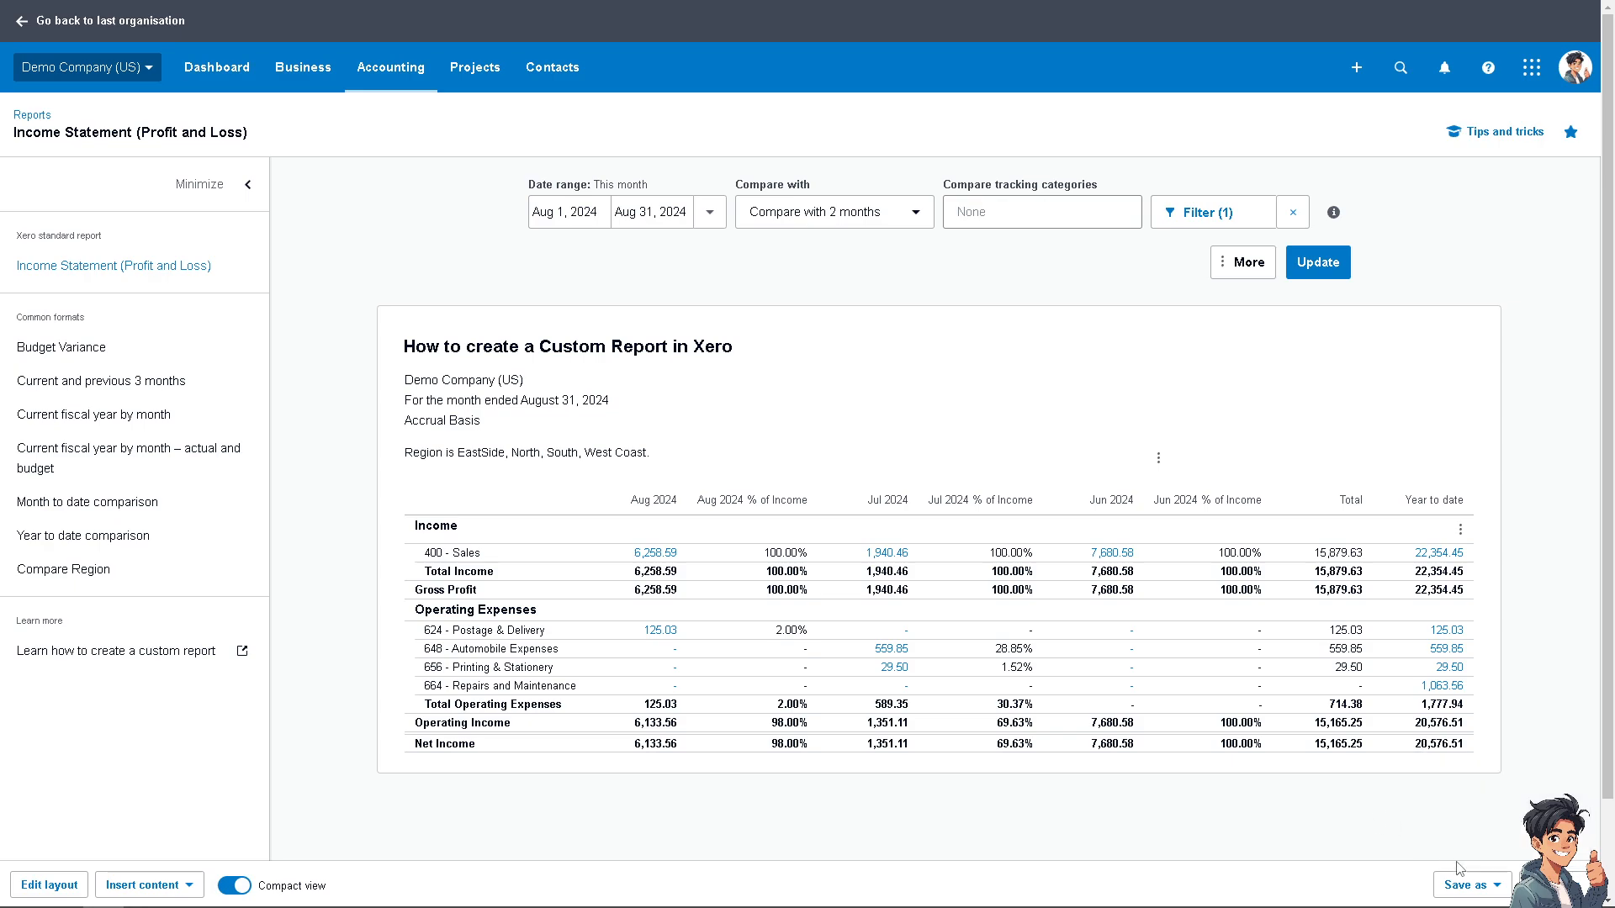
{"action": "left_click", "coordinate": [1497, 883]}
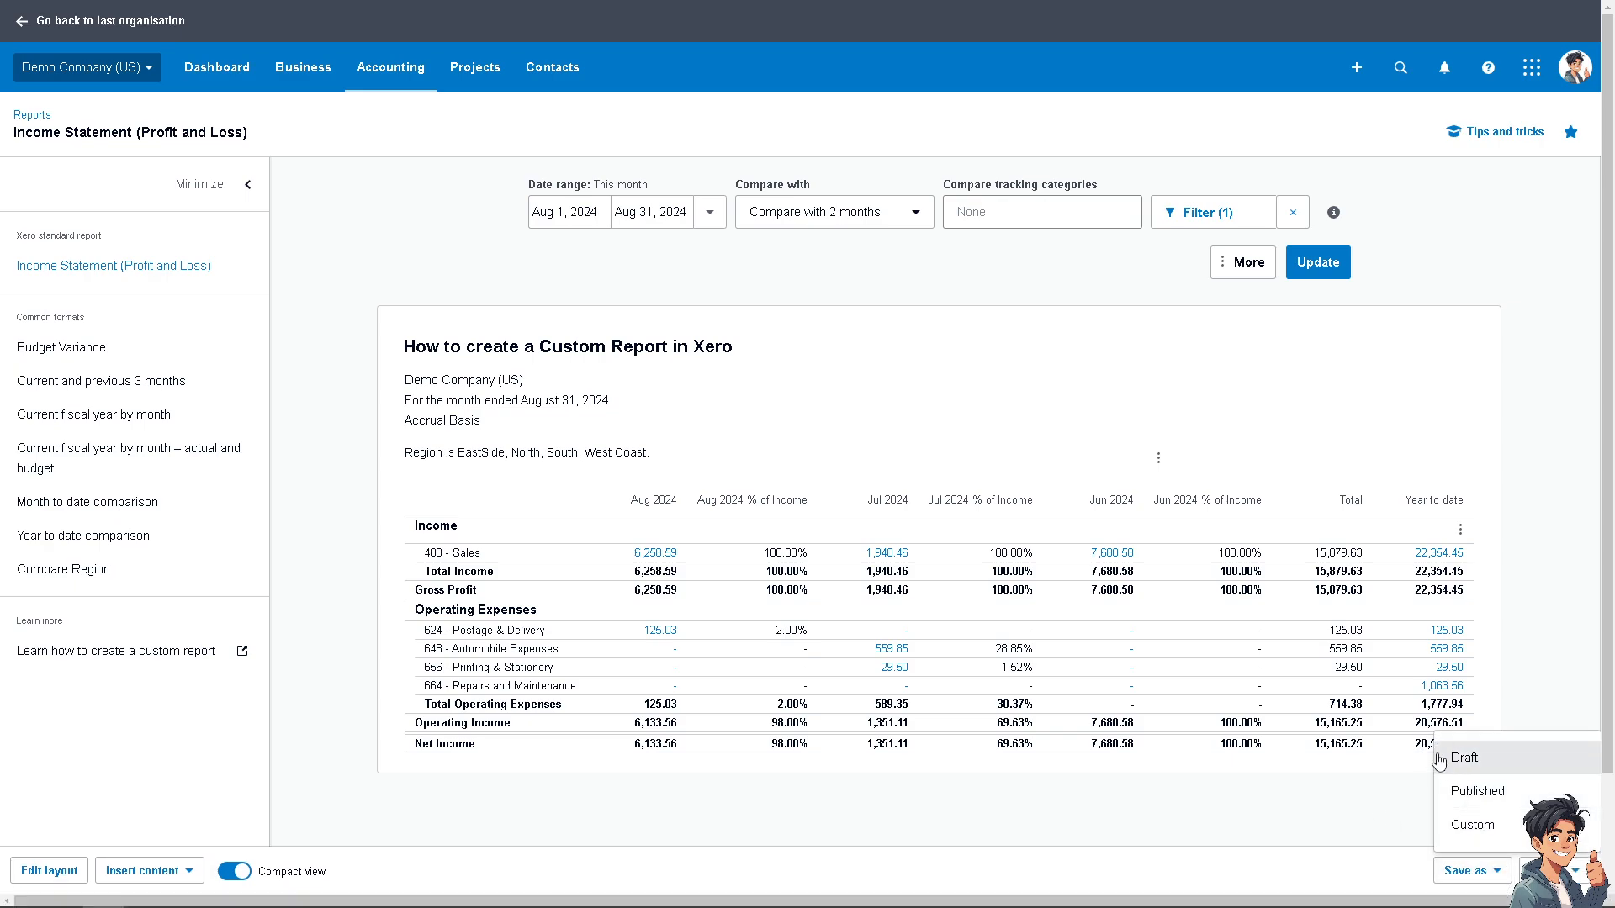
{"action": "left_click", "coordinate": [1474, 826]}
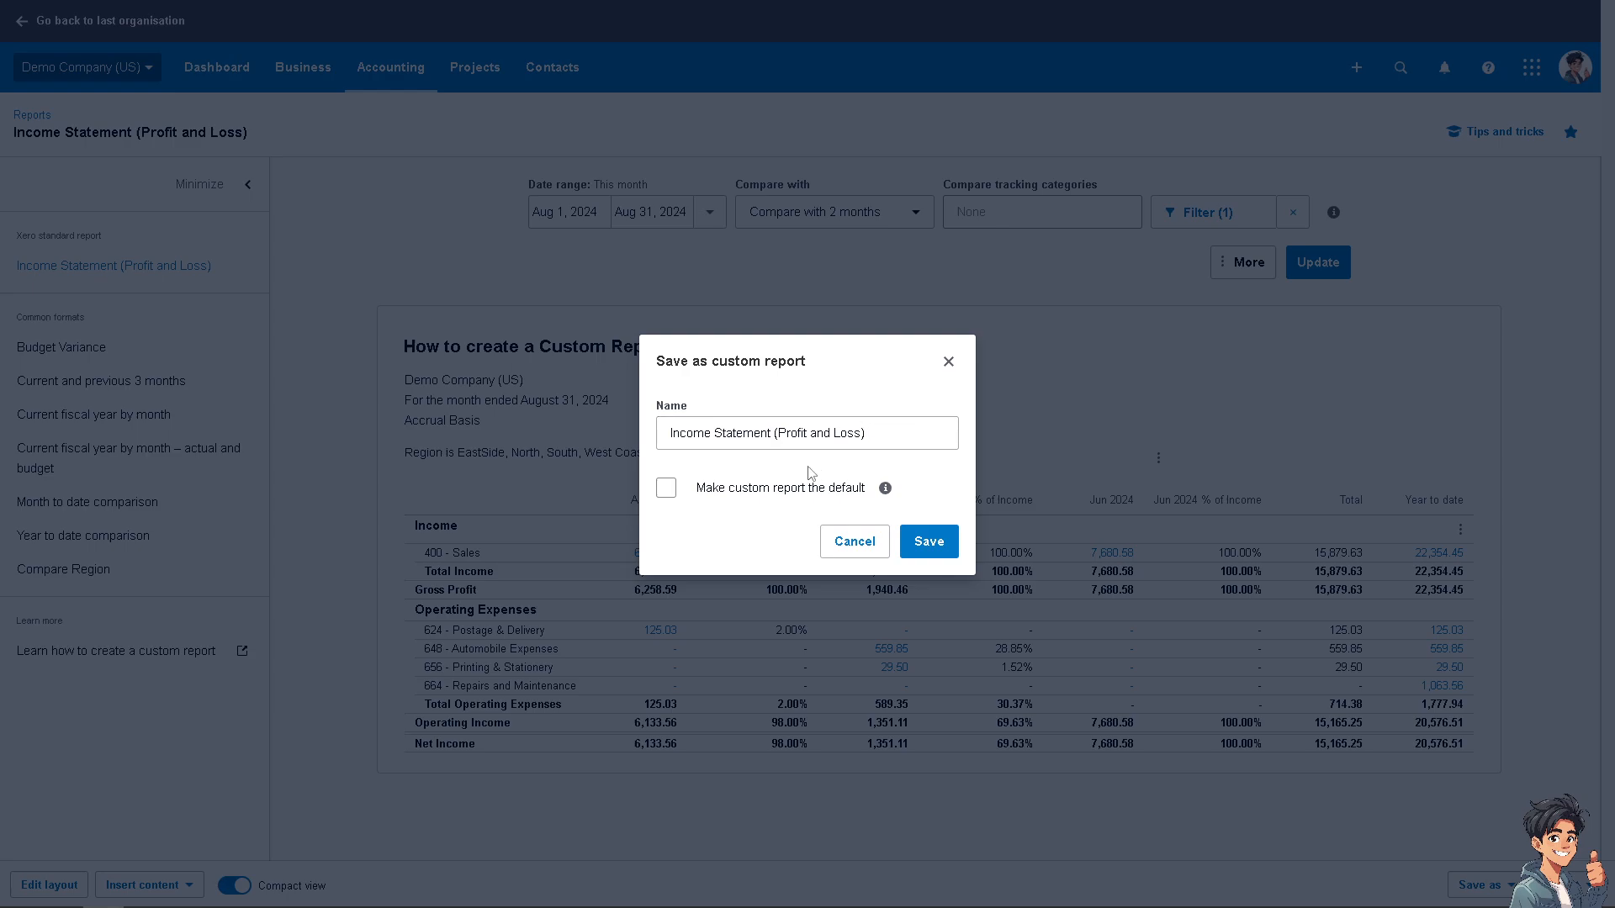
{"action": "left_click", "coordinate": [780, 494]}
{"action": "left_click", "coordinate": [948, 362]}
{"action": "left_click", "coordinate": [1498, 880]}
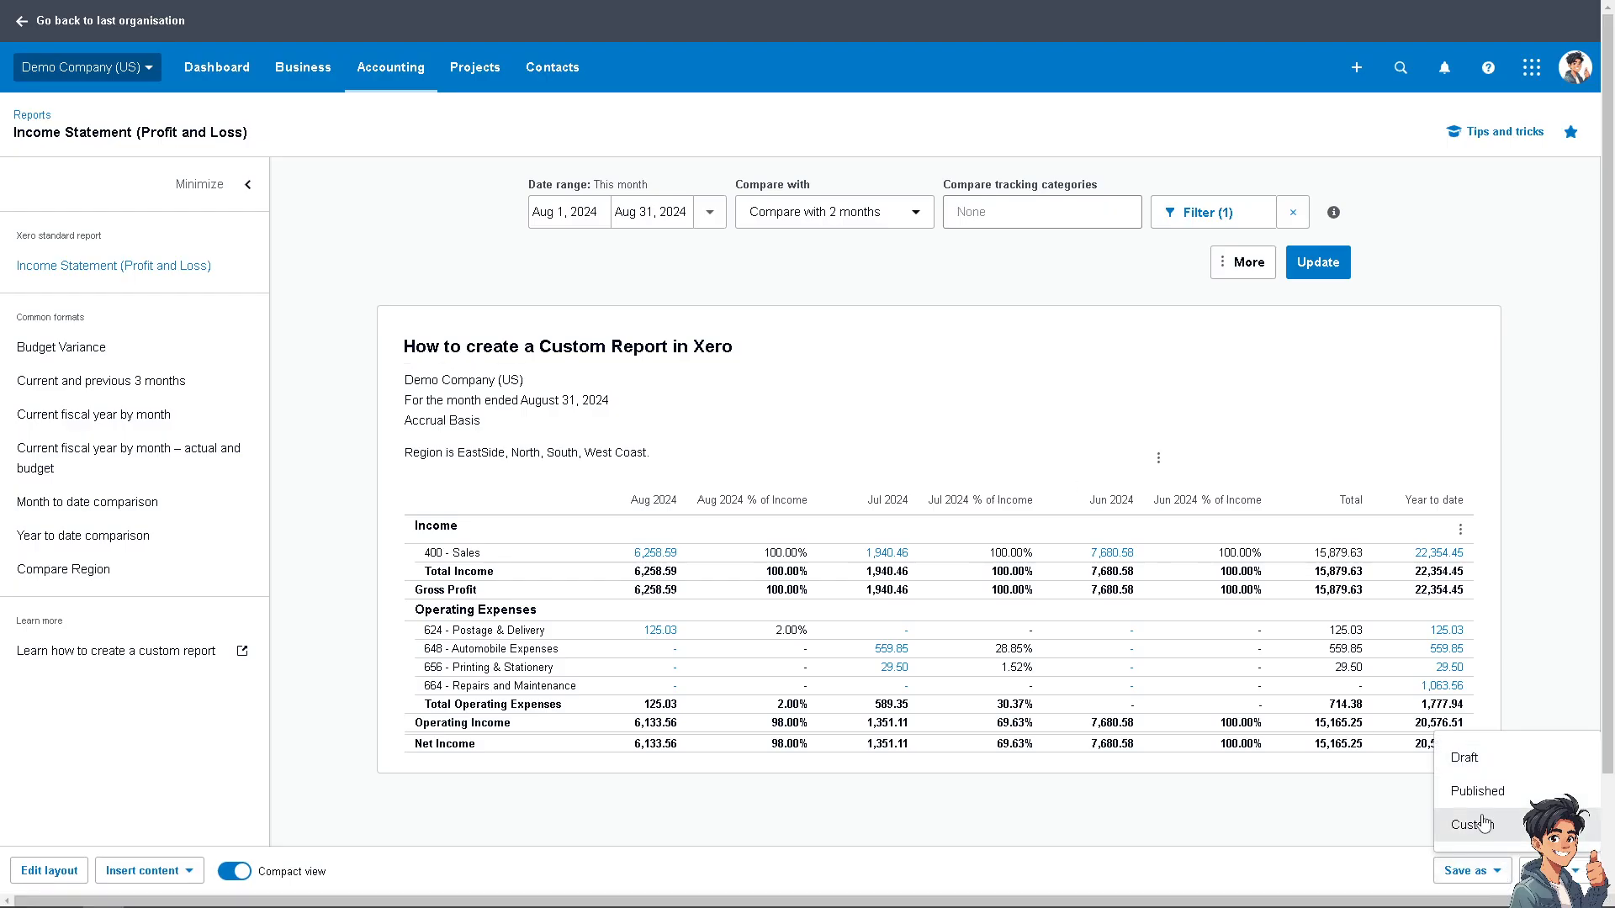
{"action": "left_click", "coordinate": [870, 531]}
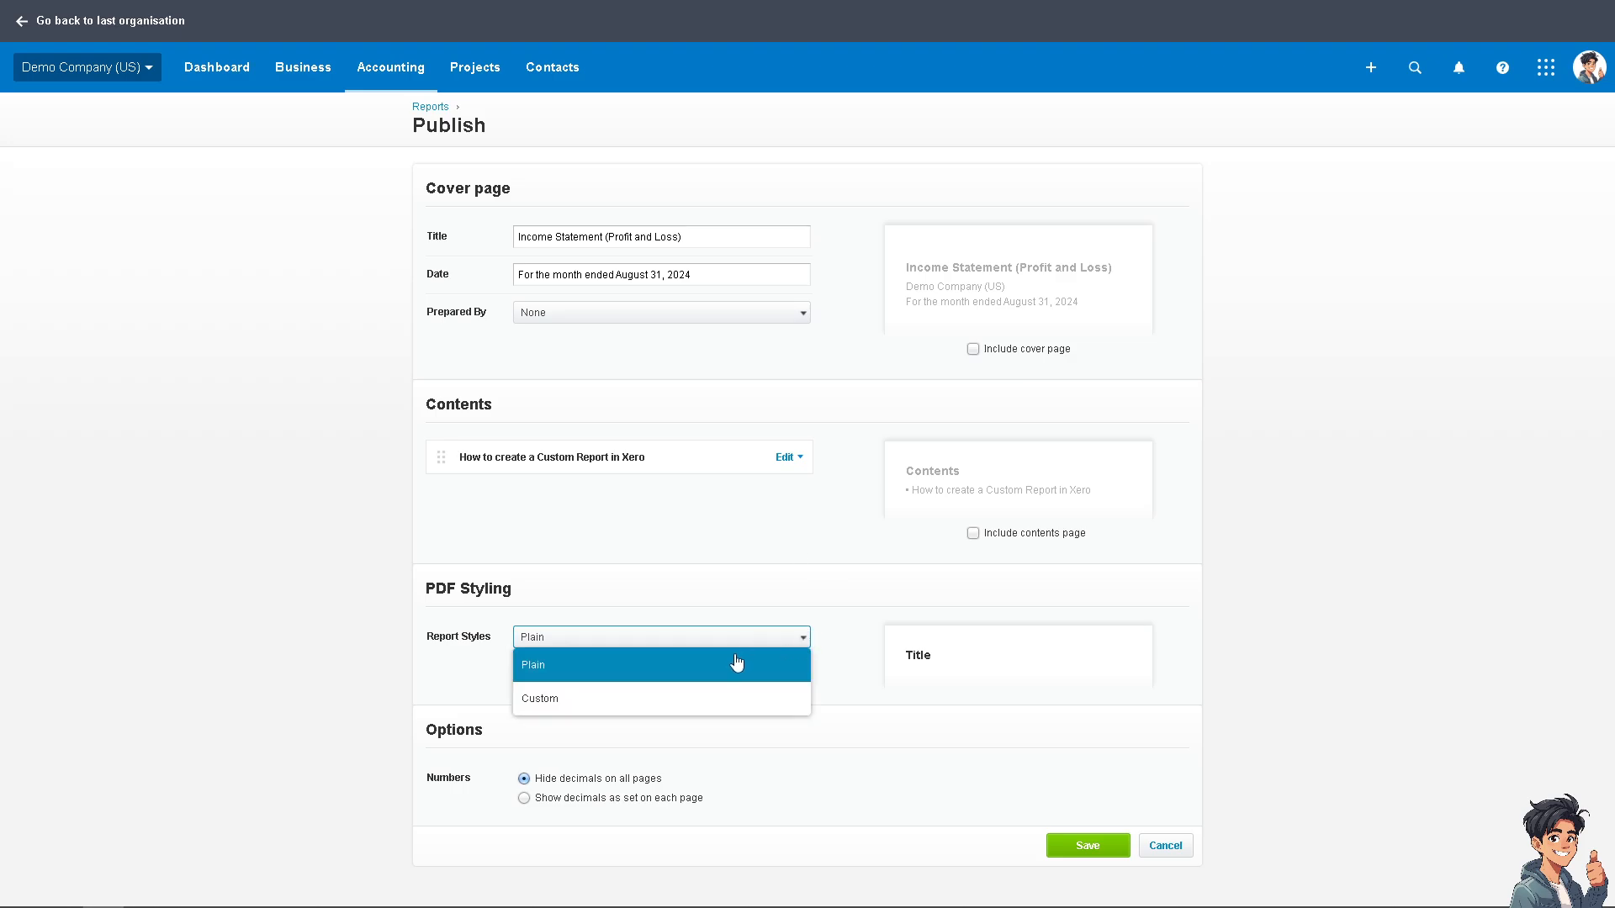
{"action": "left_click", "coordinate": [801, 580]}
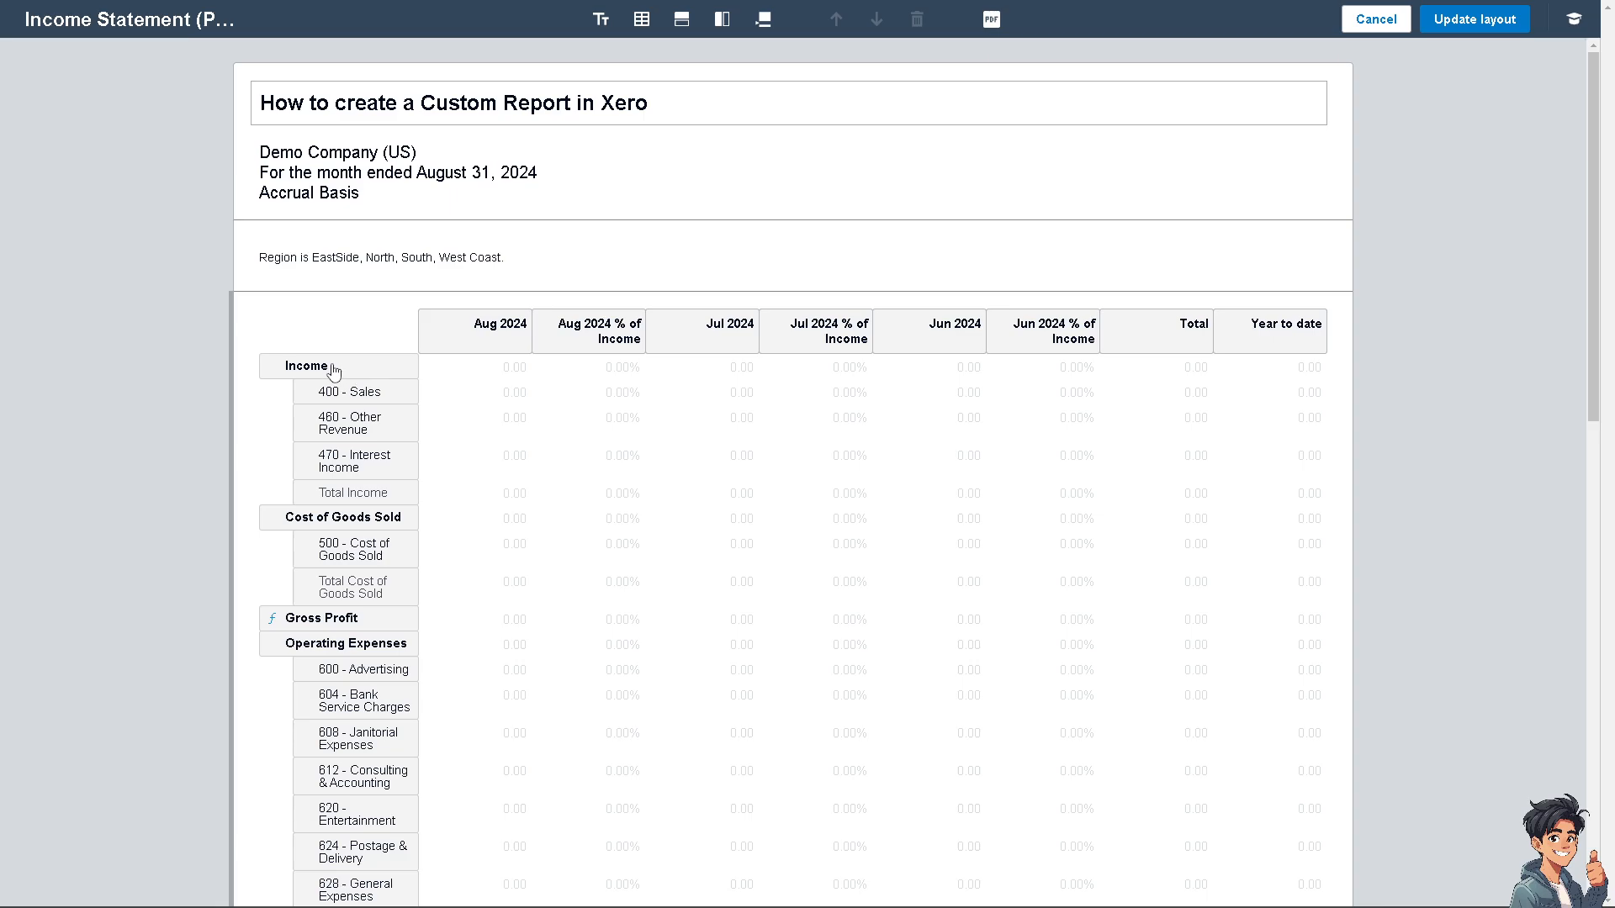
Prefix the Income group's row heading with the account holder's first name and set its display balance to Debit positive.
{"action": "left_click", "coordinate": [333, 371]}
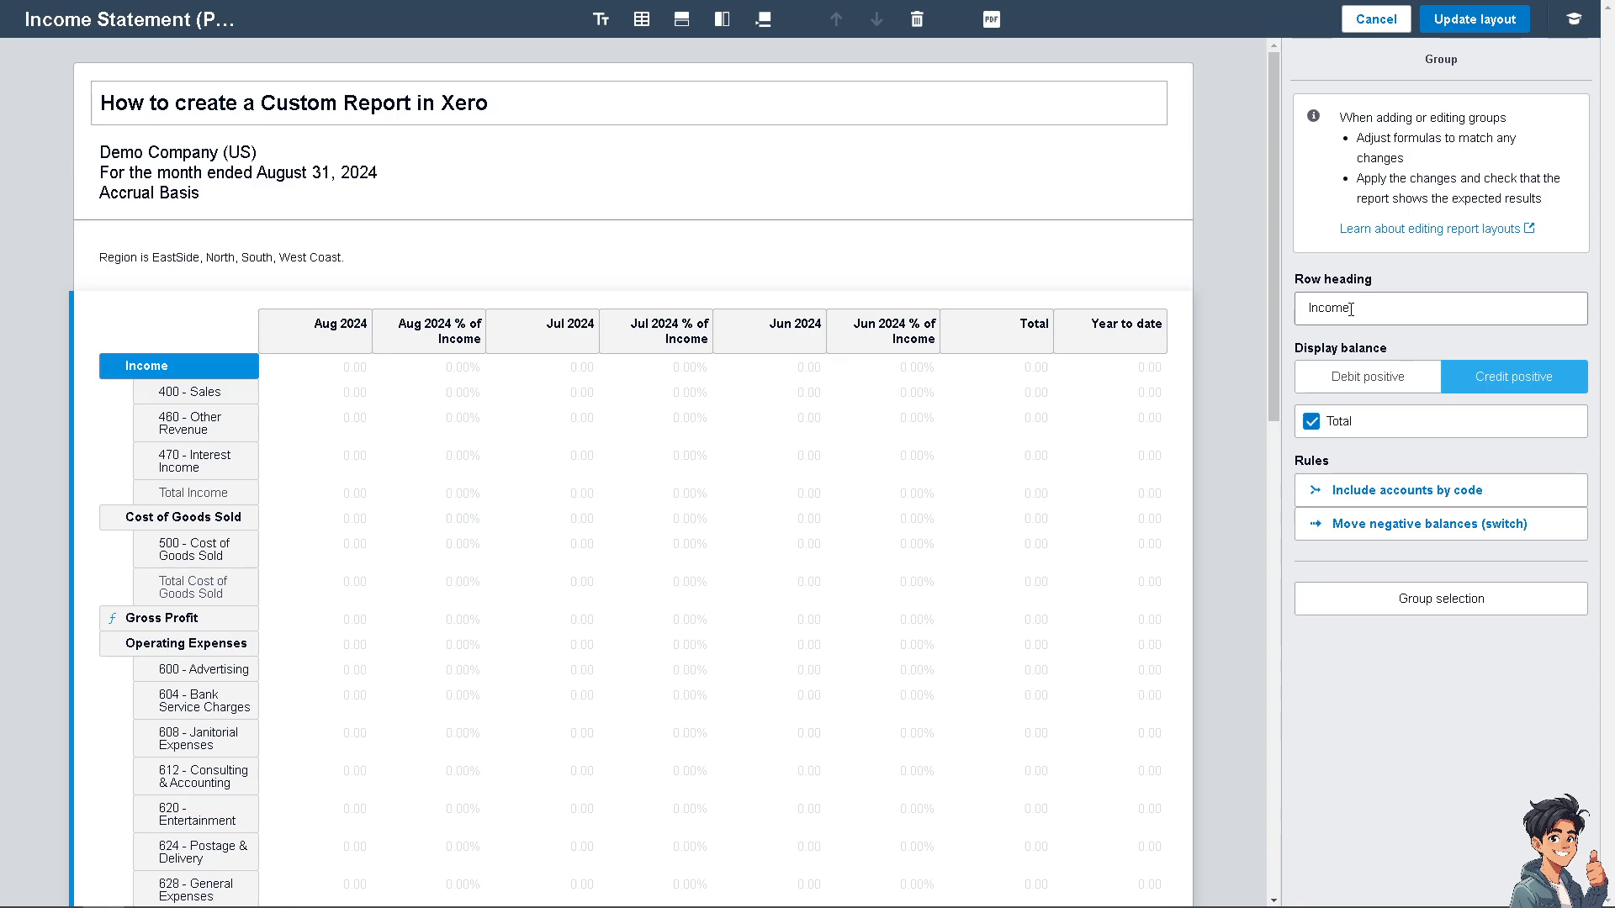
{"action": "left_click", "coordinate": [1310, 312]}
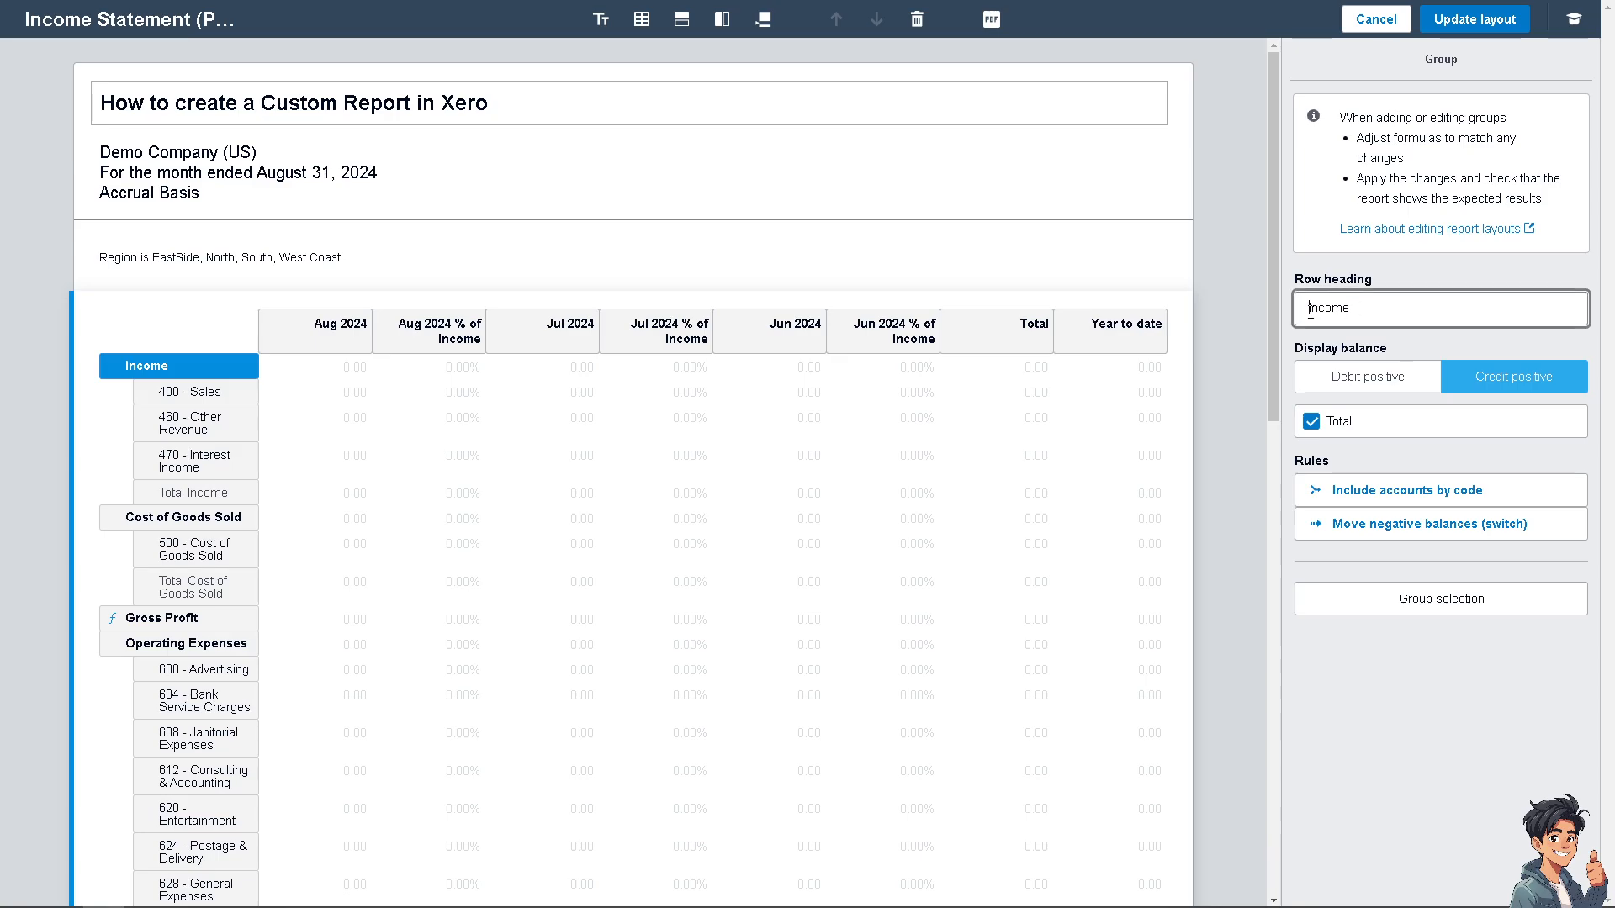
{"action": "type", "text": "Andy"}
{"action": "left_click", "coordinate": [1466, 347]}
{"action": "left_click", "coordinate": [1386, 380]}
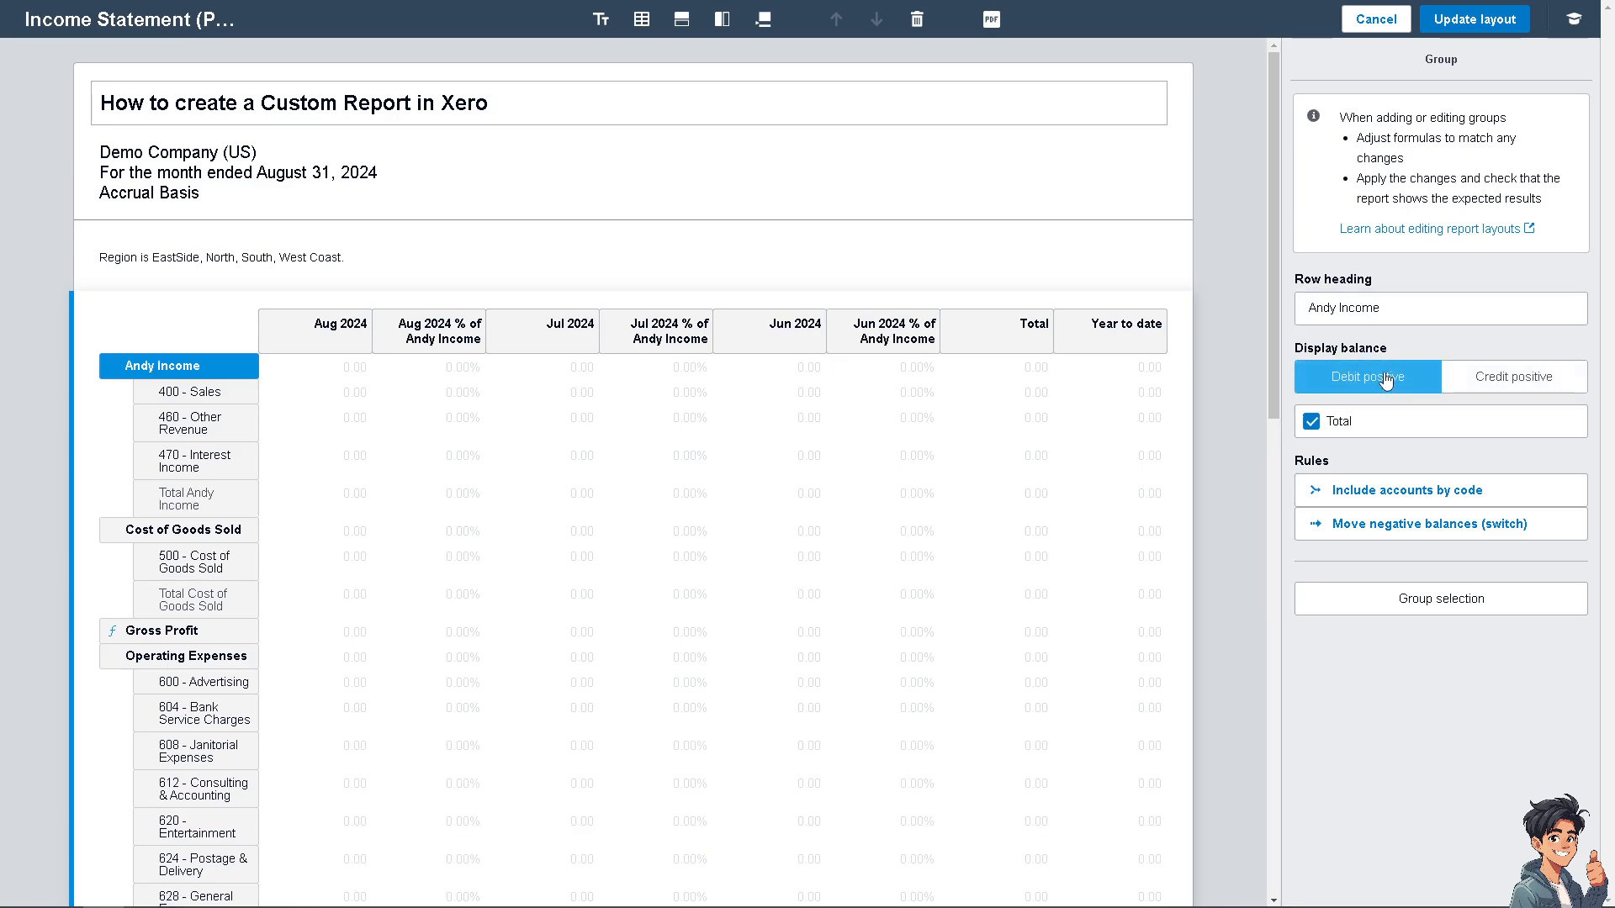
Set the Income group's display balance to Credit positive, then rename Cost of Goods Sold as "Guide Cost of Goods Sold" with Credit positive too.
{"action": "left_click", "coordinate": [1513, 387]}
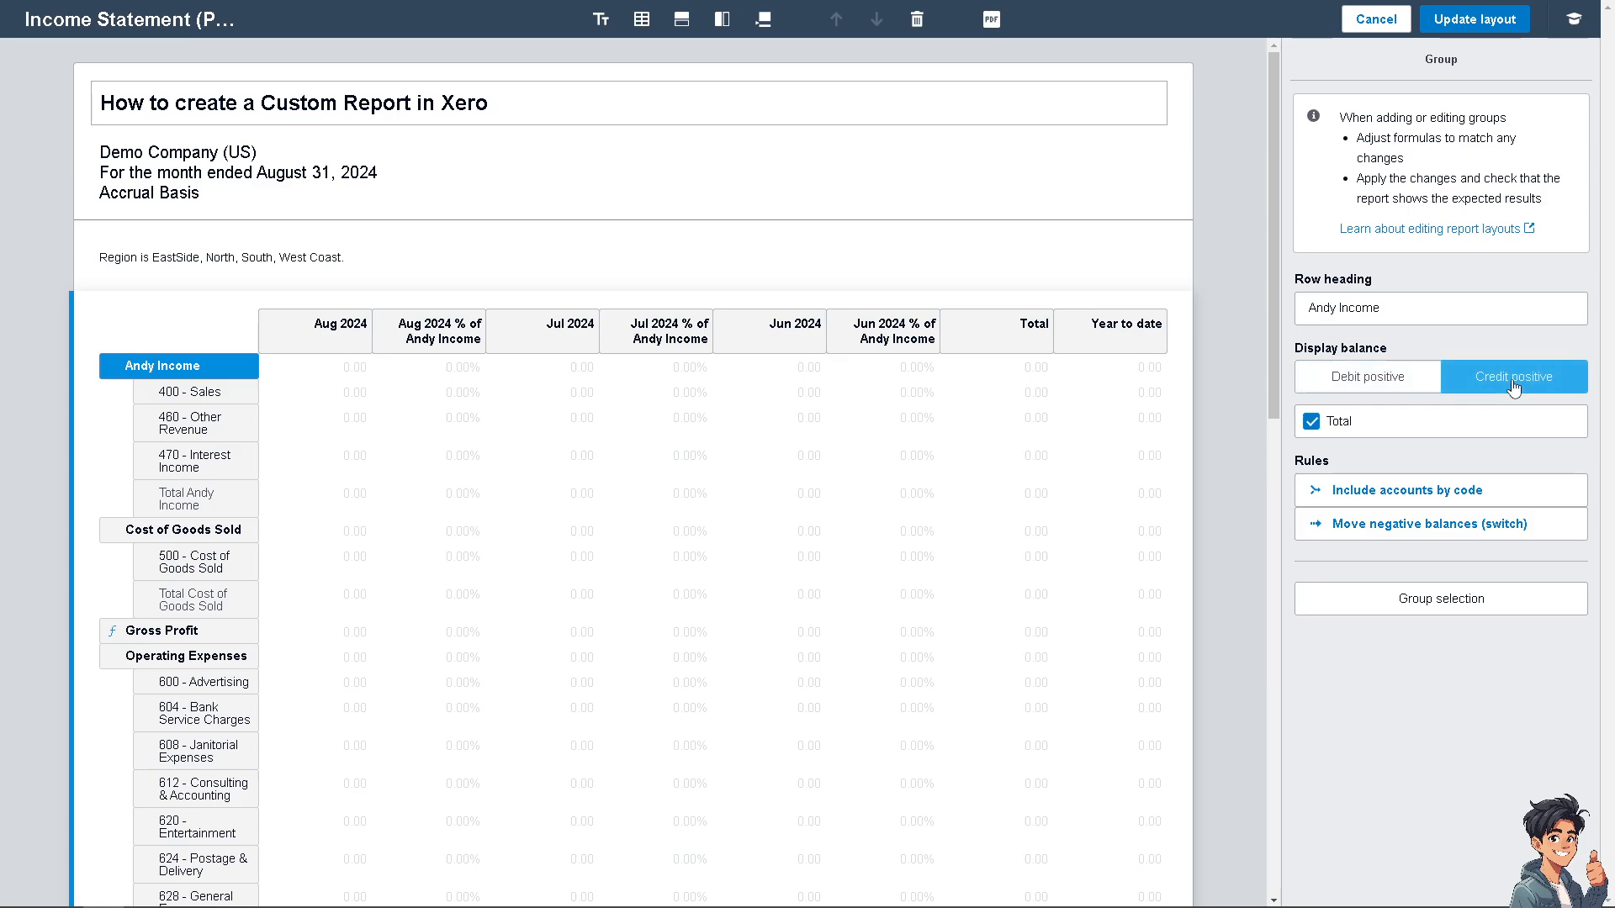
{"action": "left_click", "coordinate": [177, 531]}
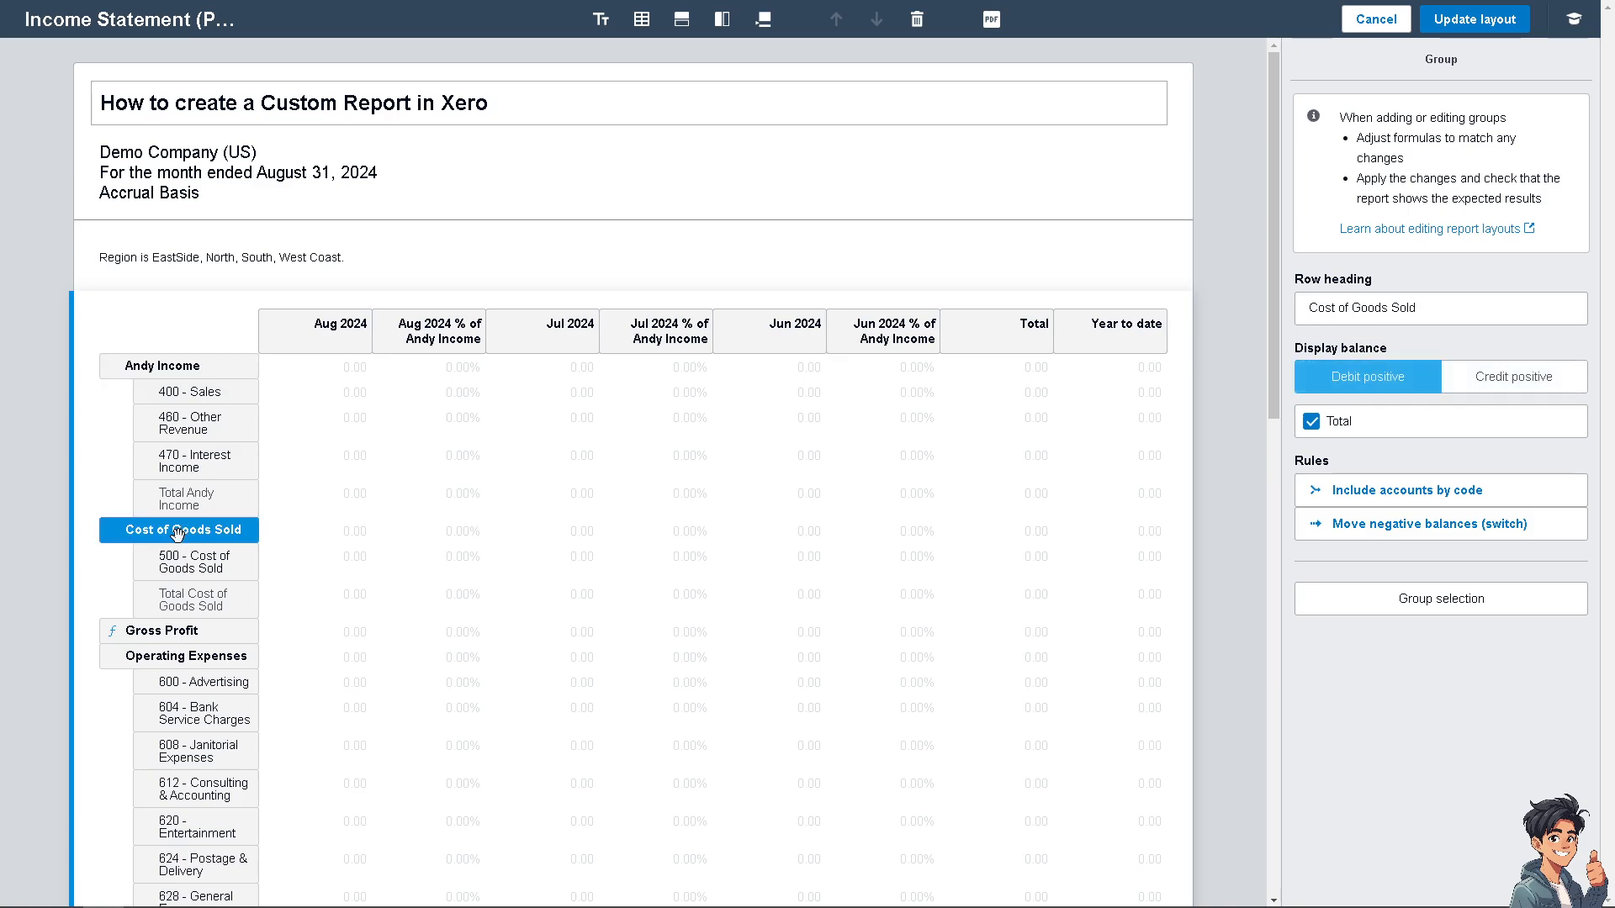
{"action": "left_click", "coordinate": [1296, 313]}
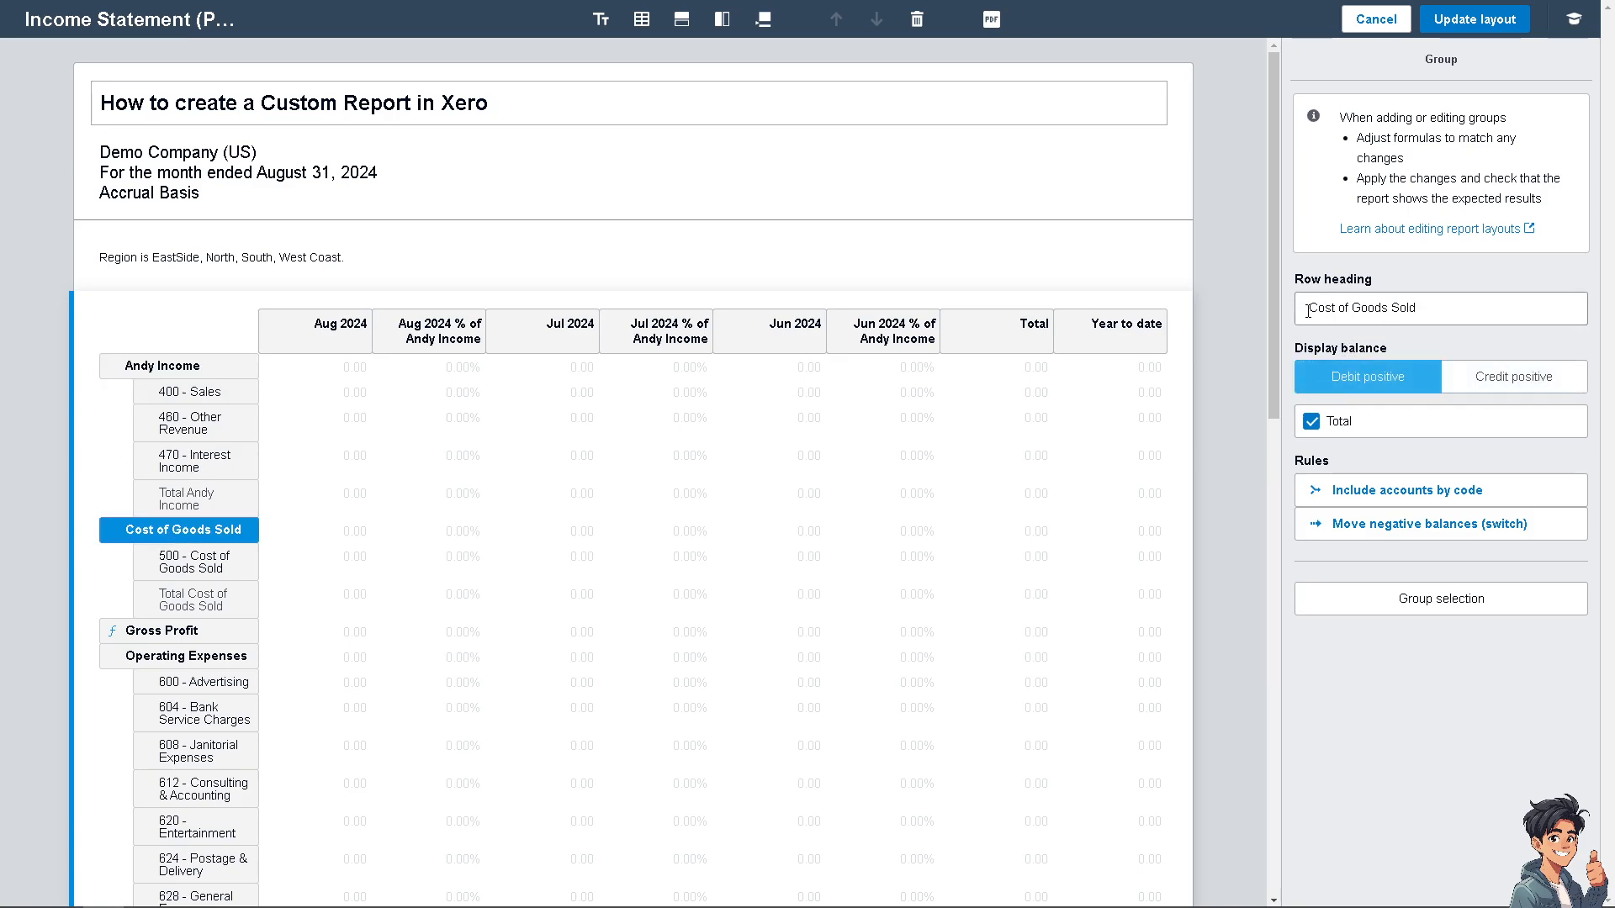
{"action": "type", "text": "Guide"}
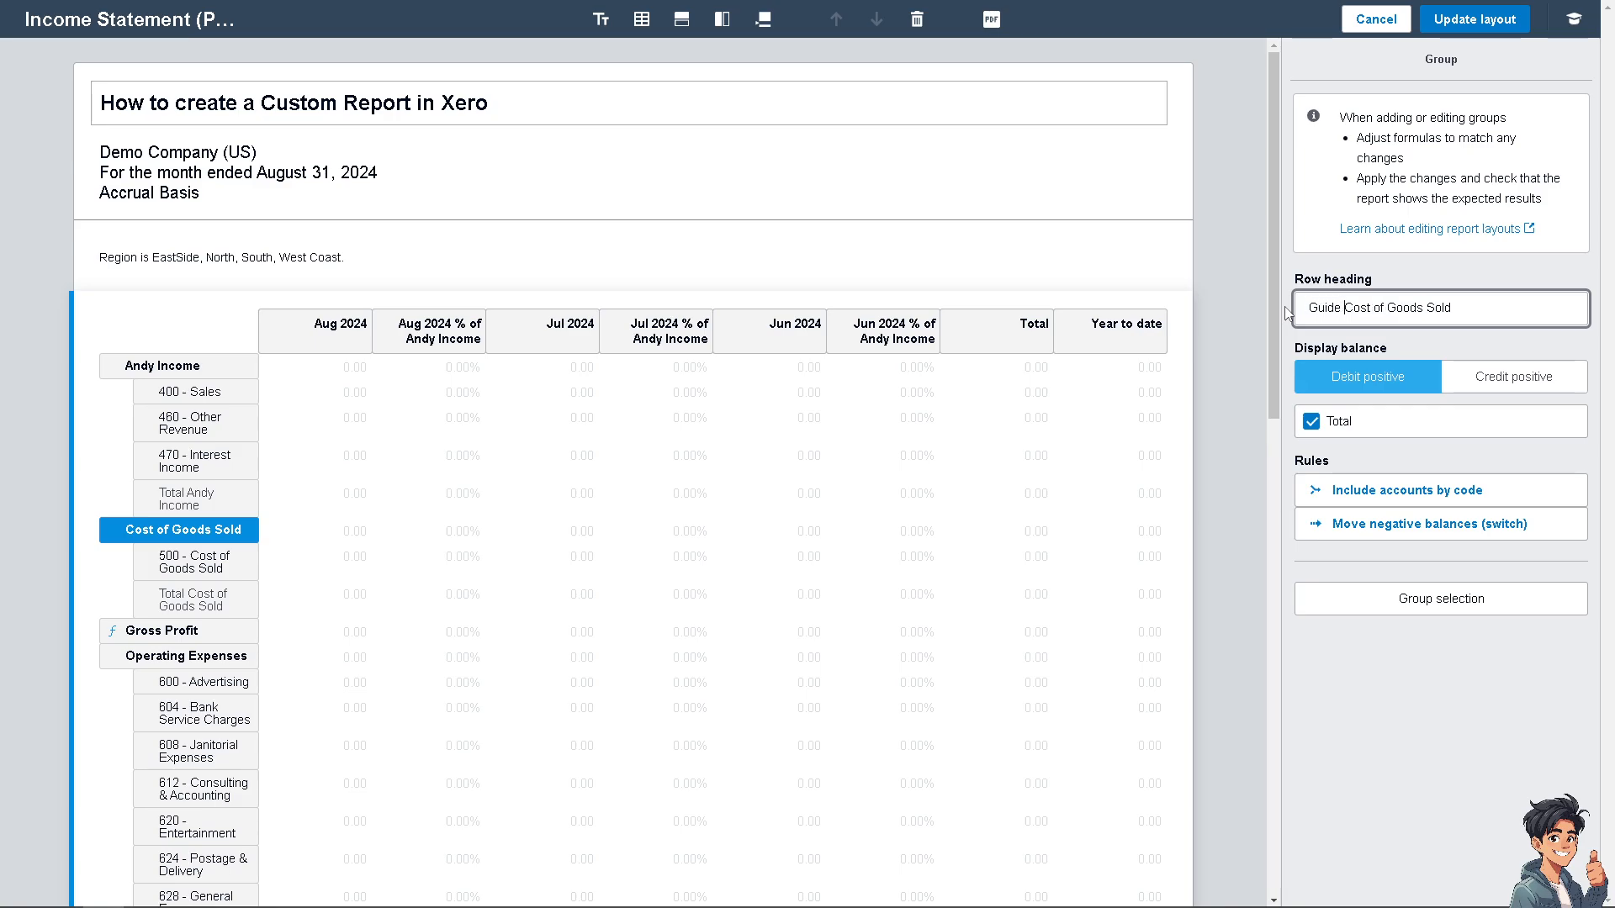
{"action": "left_click", "coordinate": [1543, 384]}
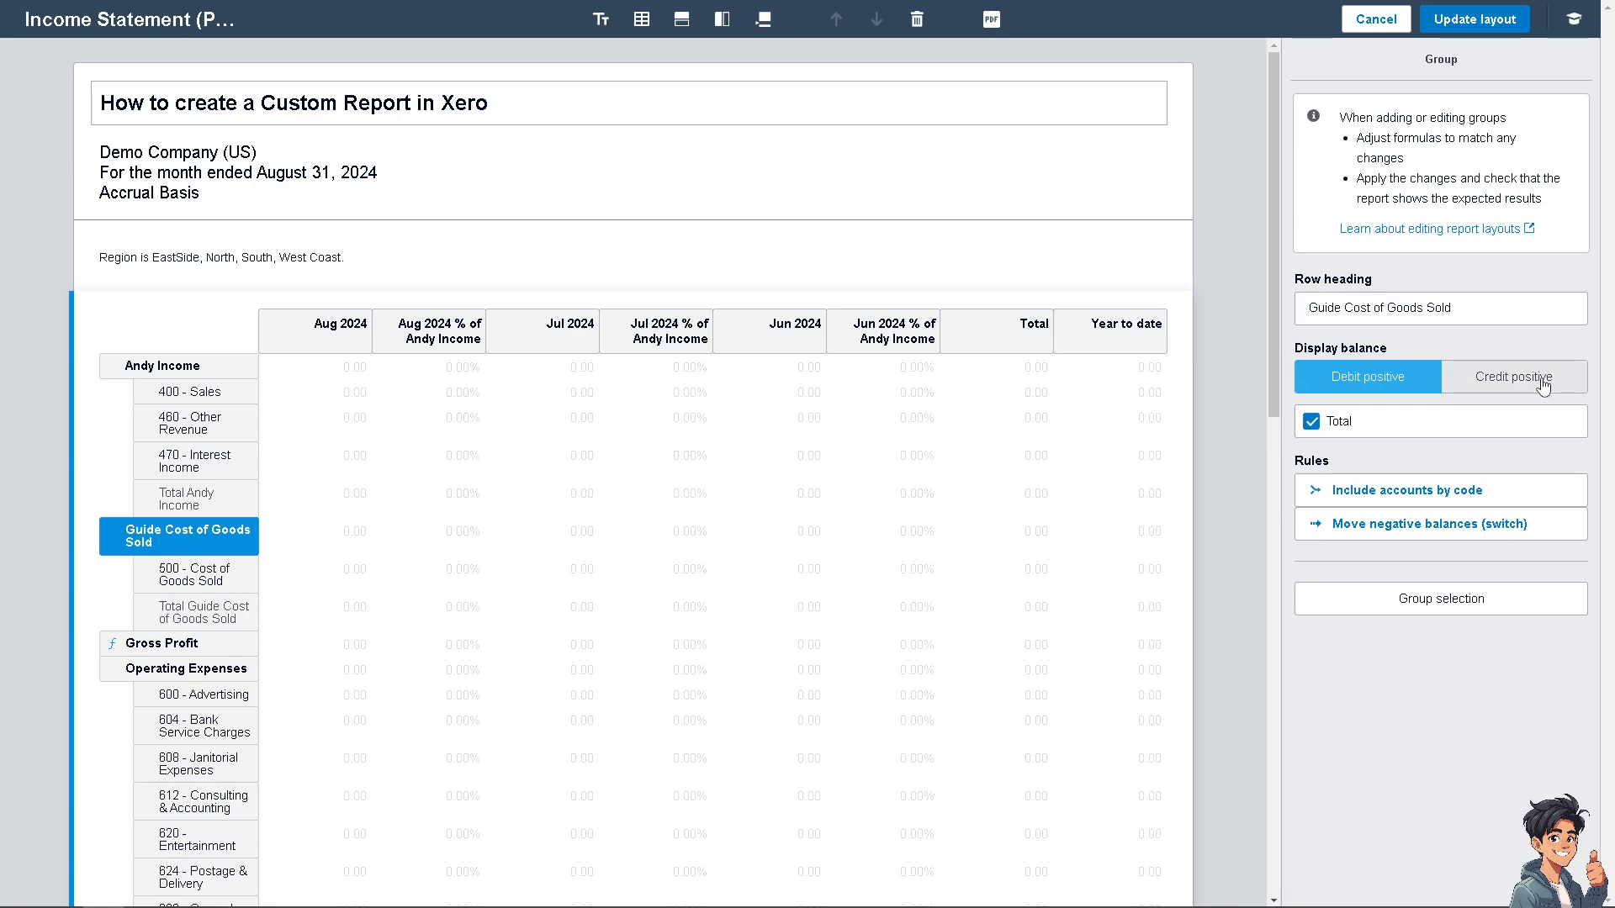
{"action": "left_click", "coordinate": [1352, 496]}
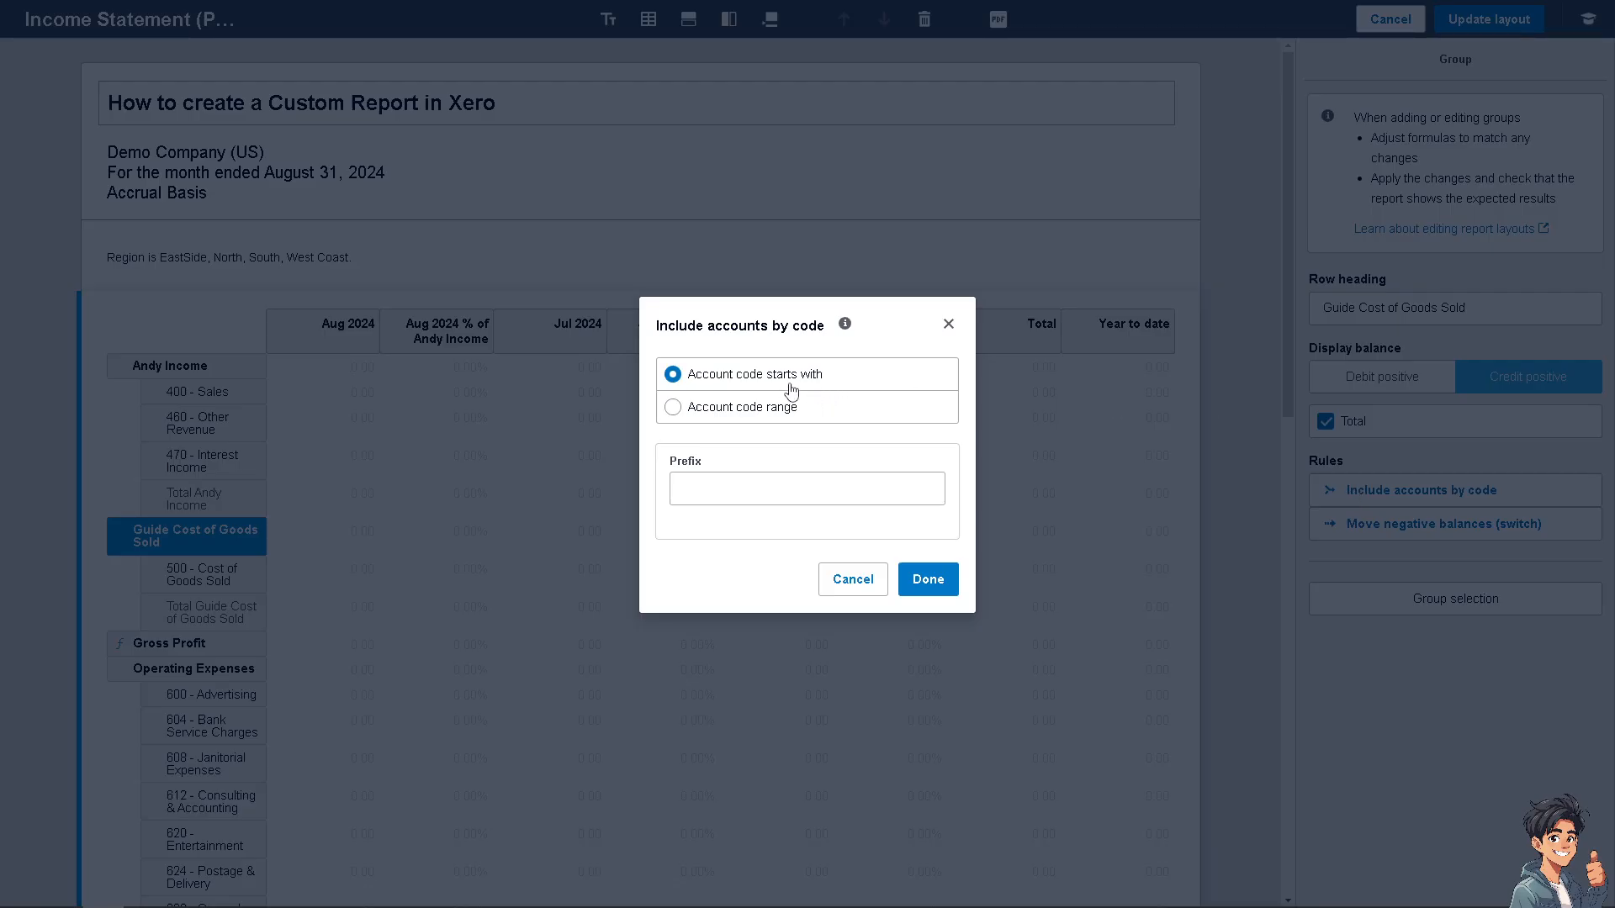
{"action": "left_click", "coordinate": [678, 407]}
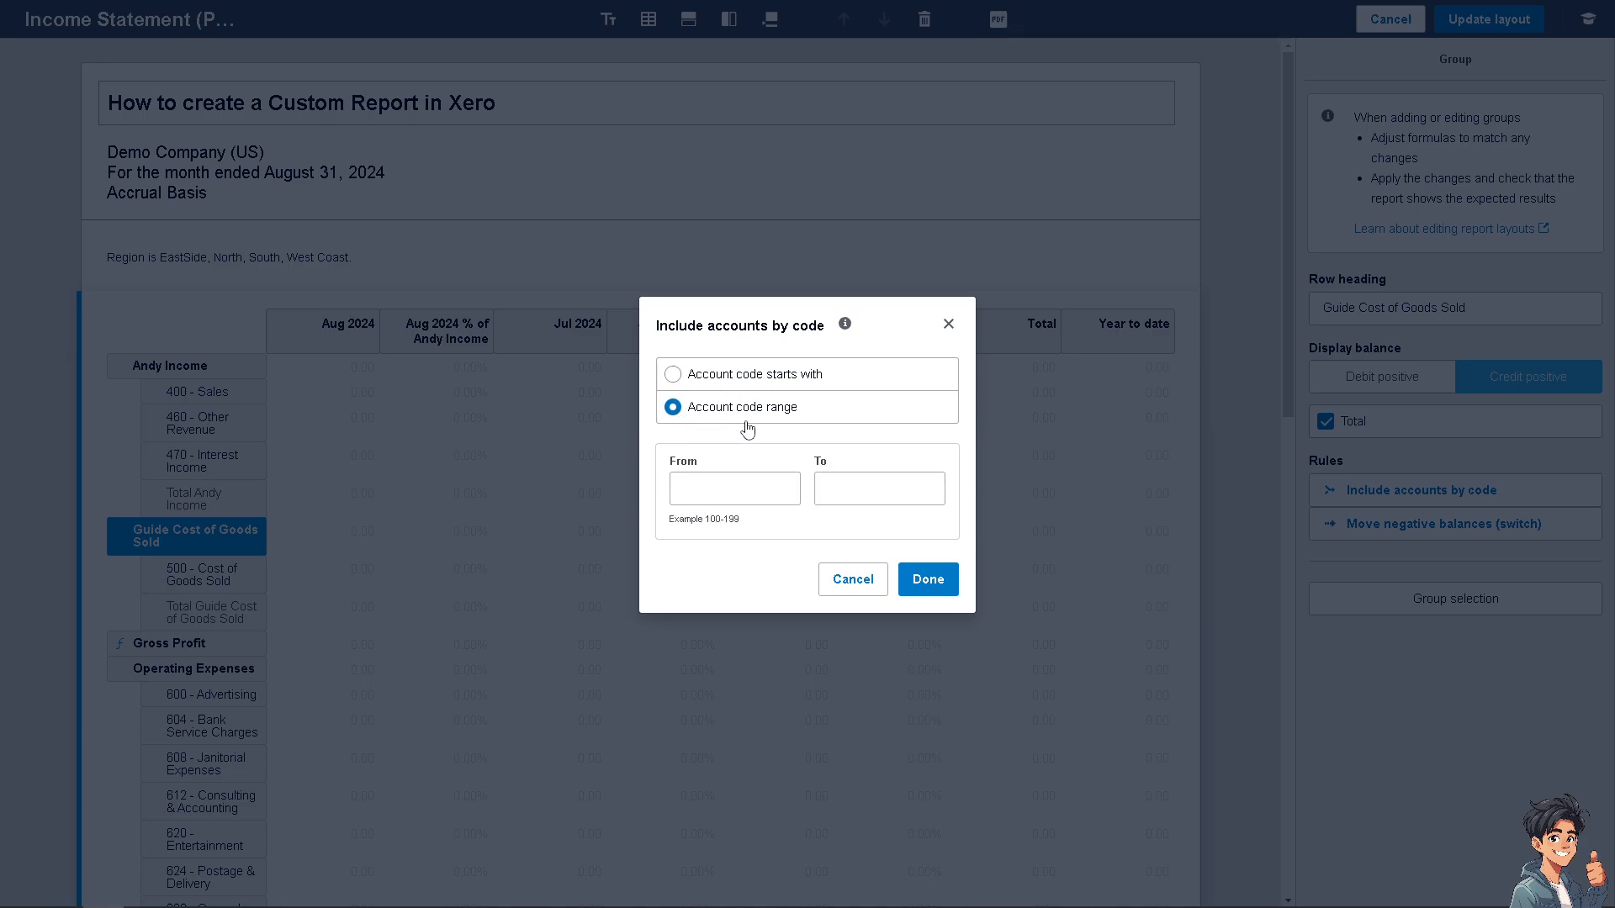
{"action": "left_click", "coordinate": [853, 579]}
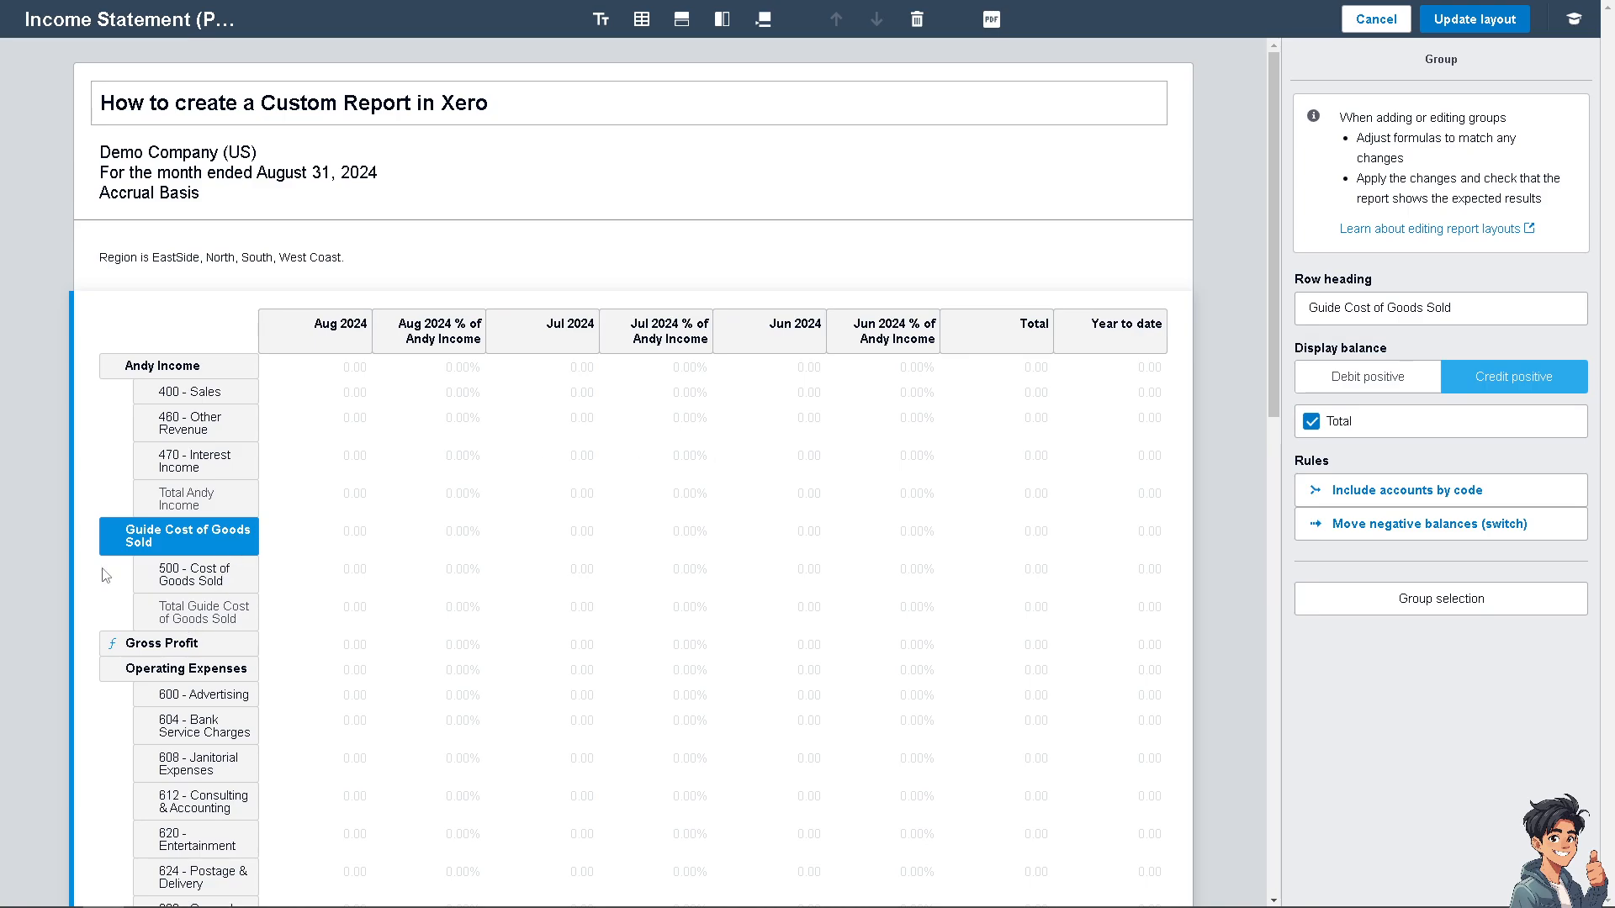
Examine the Gross Profit row's formula and the groups available to insert into it.
{"action": "scroll", "coordinate": [202, 648], "scroll_direction": "down", "scroll_amount": 2}
{"action": "left_click", "coordinate": [196, 474]}
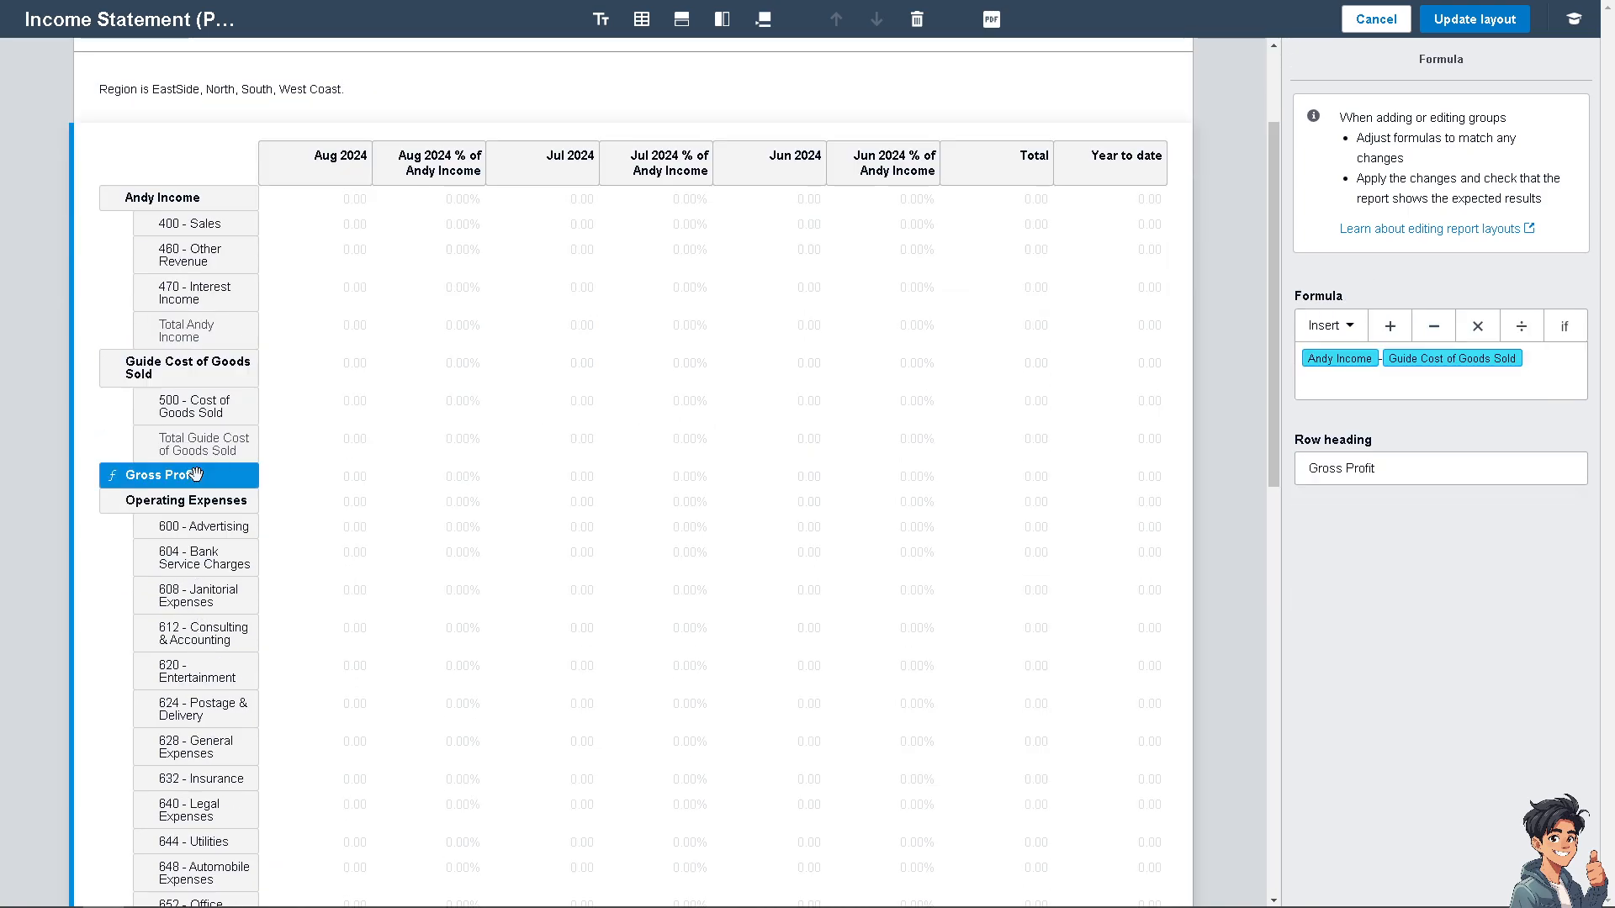
{"action": "left_click", "coordinate": [1351, 327]}
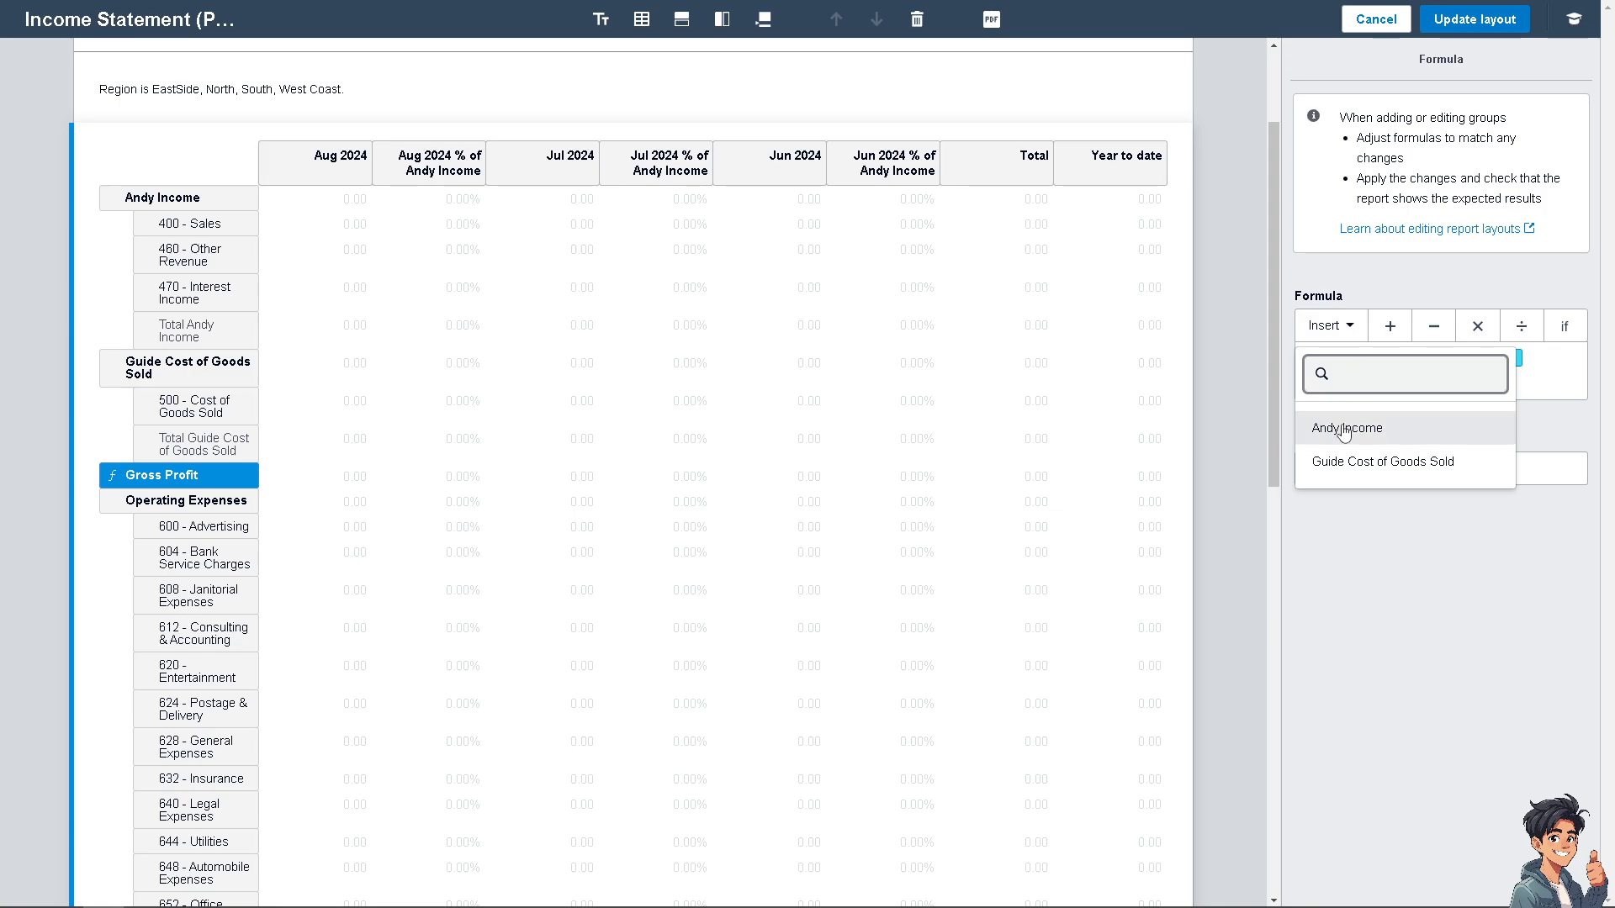
{"action": "left_click", "coordinate": [1443, 466]}
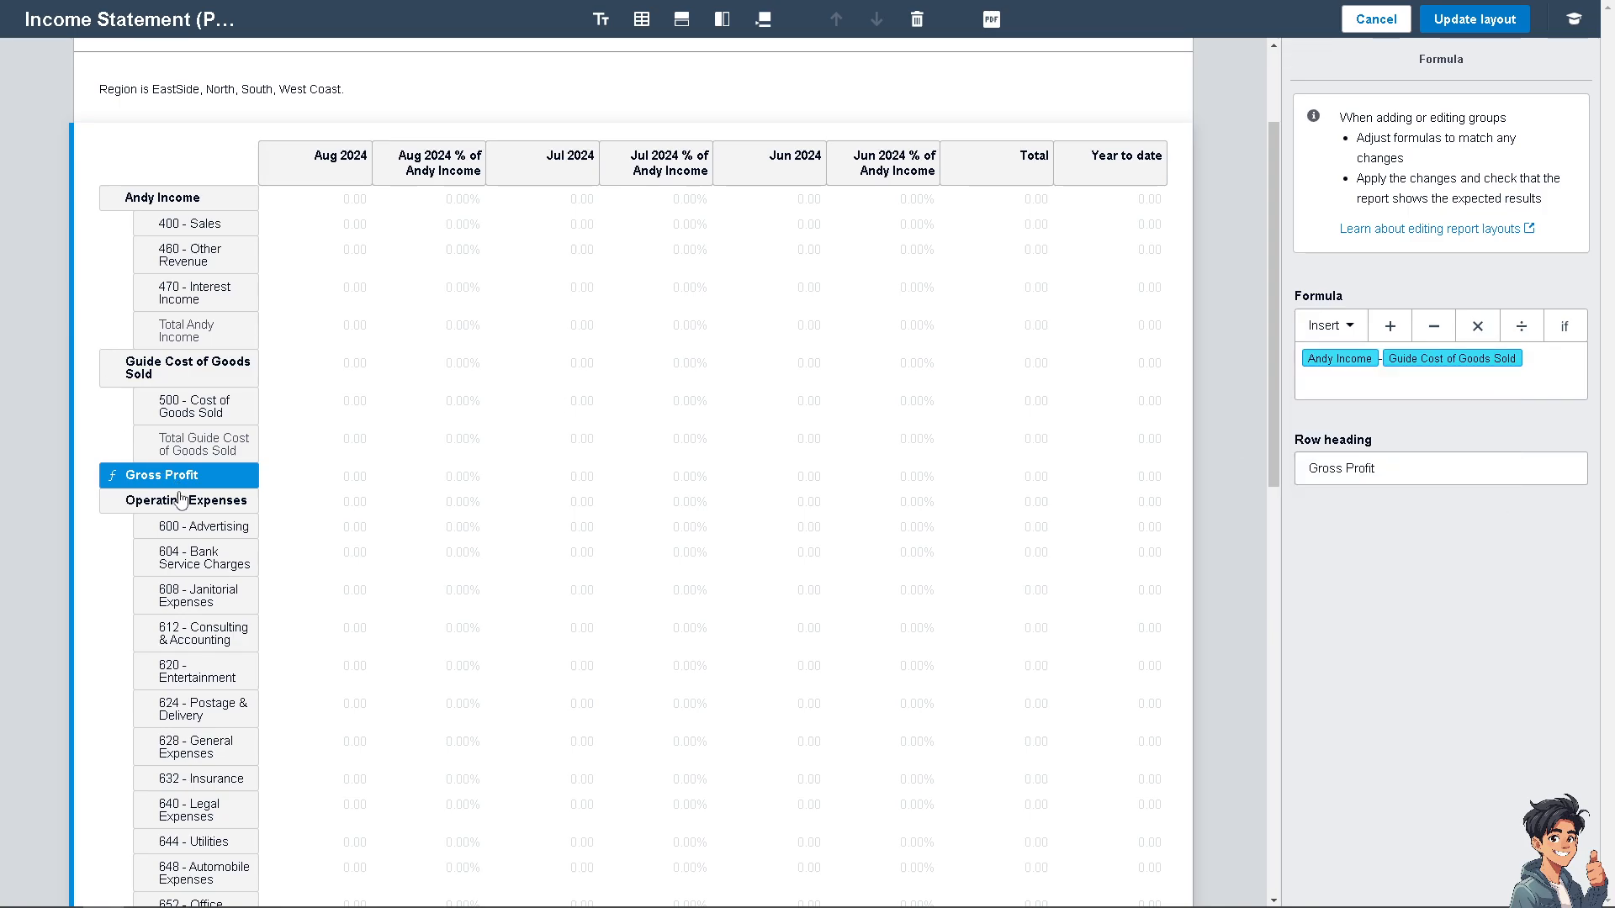
Add a text block with no heading, kept visible when published or exported, containing "How to create a Custom Report in Xero".
{"action": "scroll", "coordinate": [201, 538], "scroll_direction": "down", "scroll_amount": 10}
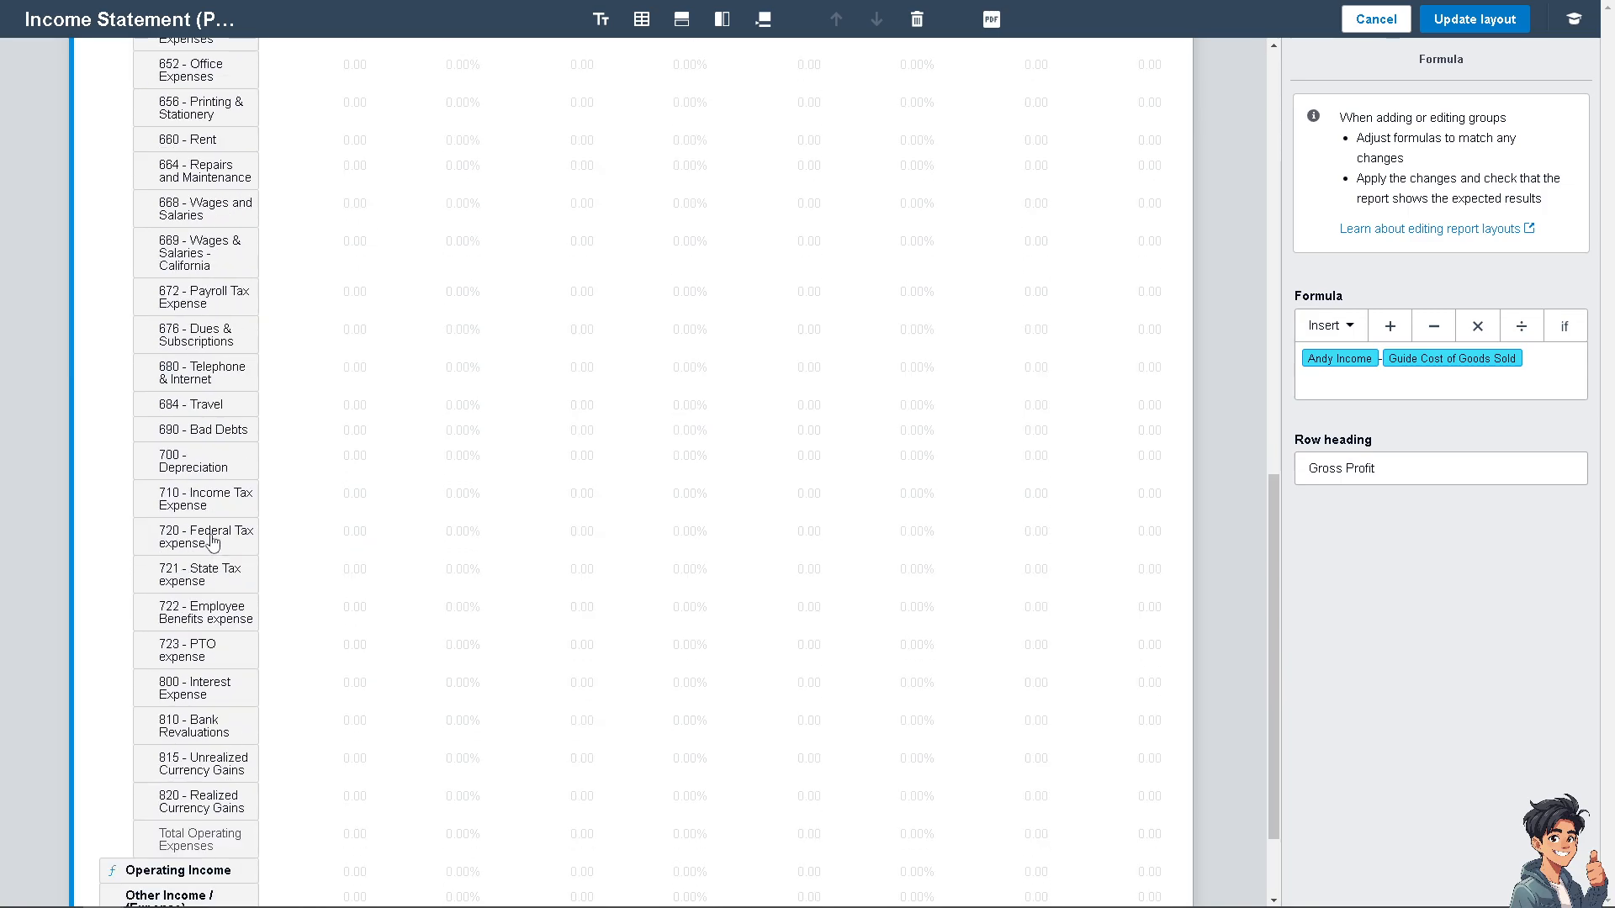
{"action": "scroll", "coordinate": [213, 542], "scroll_direction": "down", "scroll_amount": 2}
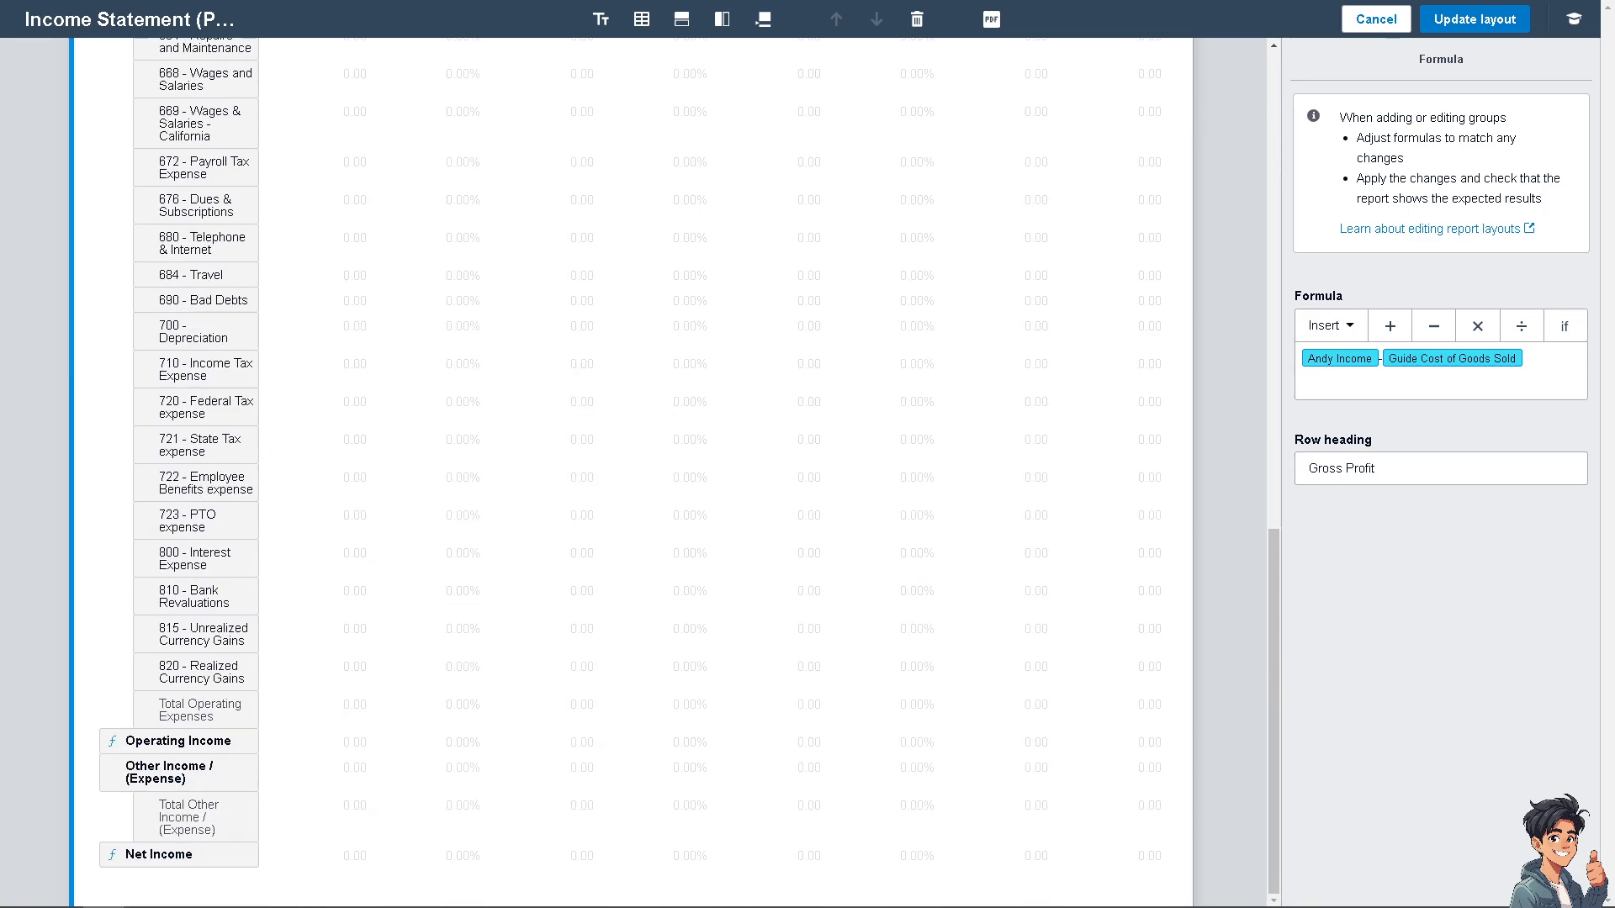
{"action": "left_click", "coordinate": [600, 20]}
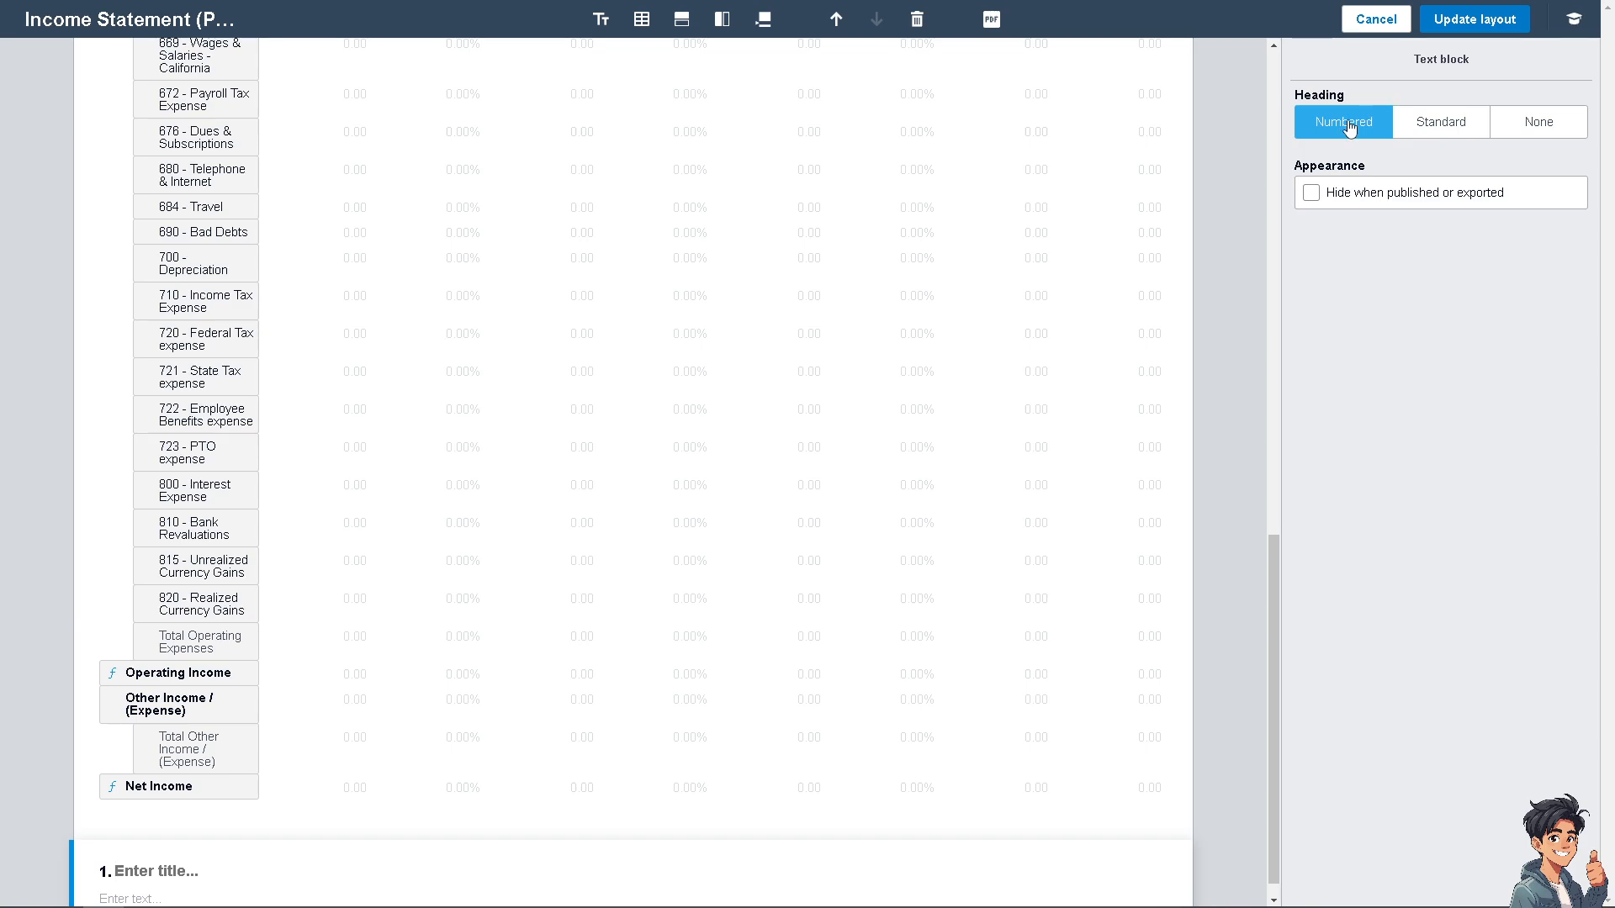
{"action": "left_click", "coordinate": [1430, 127]}
{"action": "left_click", "coordinate": [1569, 122]}
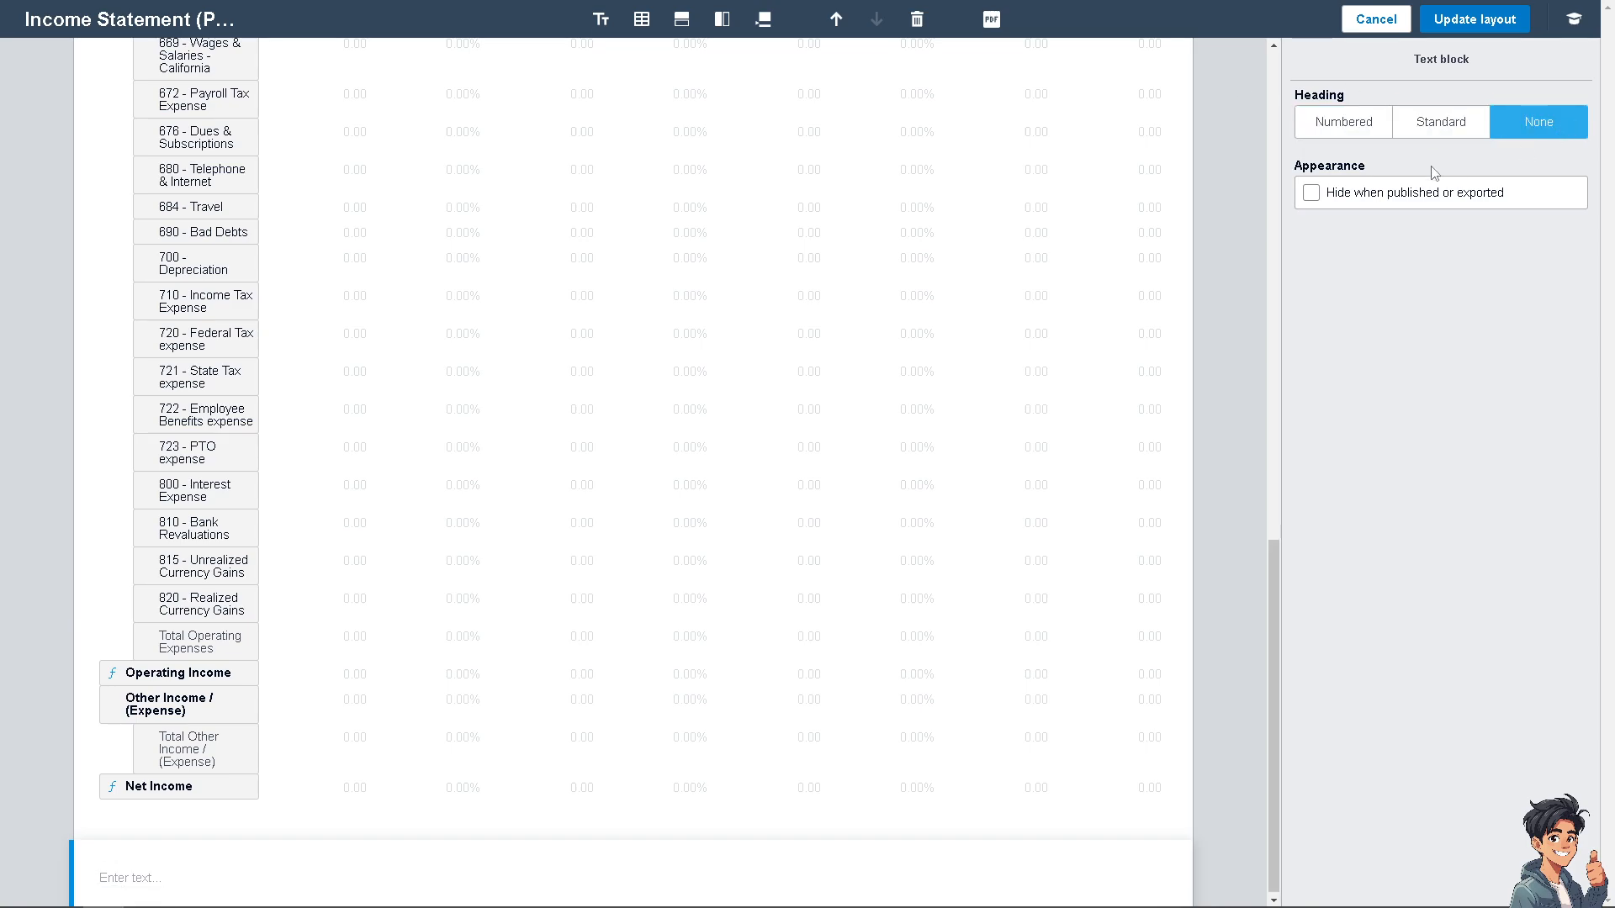
{"action": "left_click", "coordinate": [1312, 194]}
{"action": "left_click", "coordinate": [1314, 195]}
{"action": "left_click", "coordinate": [1315, 195]}
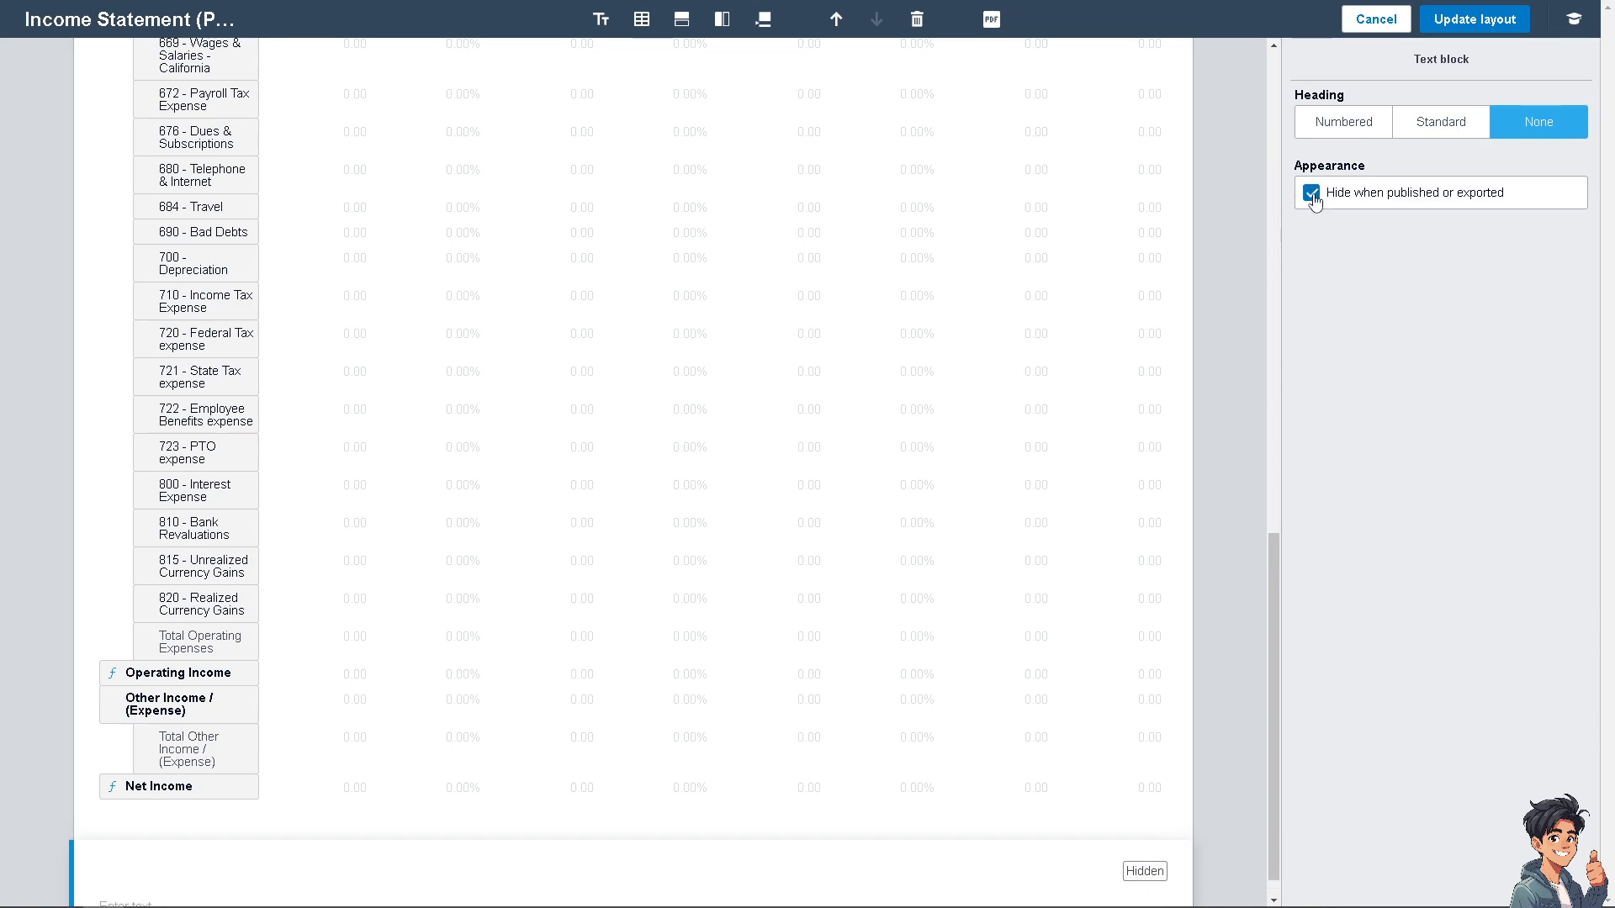
{"action": "left_click", "coordinate": [1315, 195]}
{"action": "left_click", "coordinate": [133, 879]}
{"action": "type", "text": "How to create a Custom Report in Xero"}
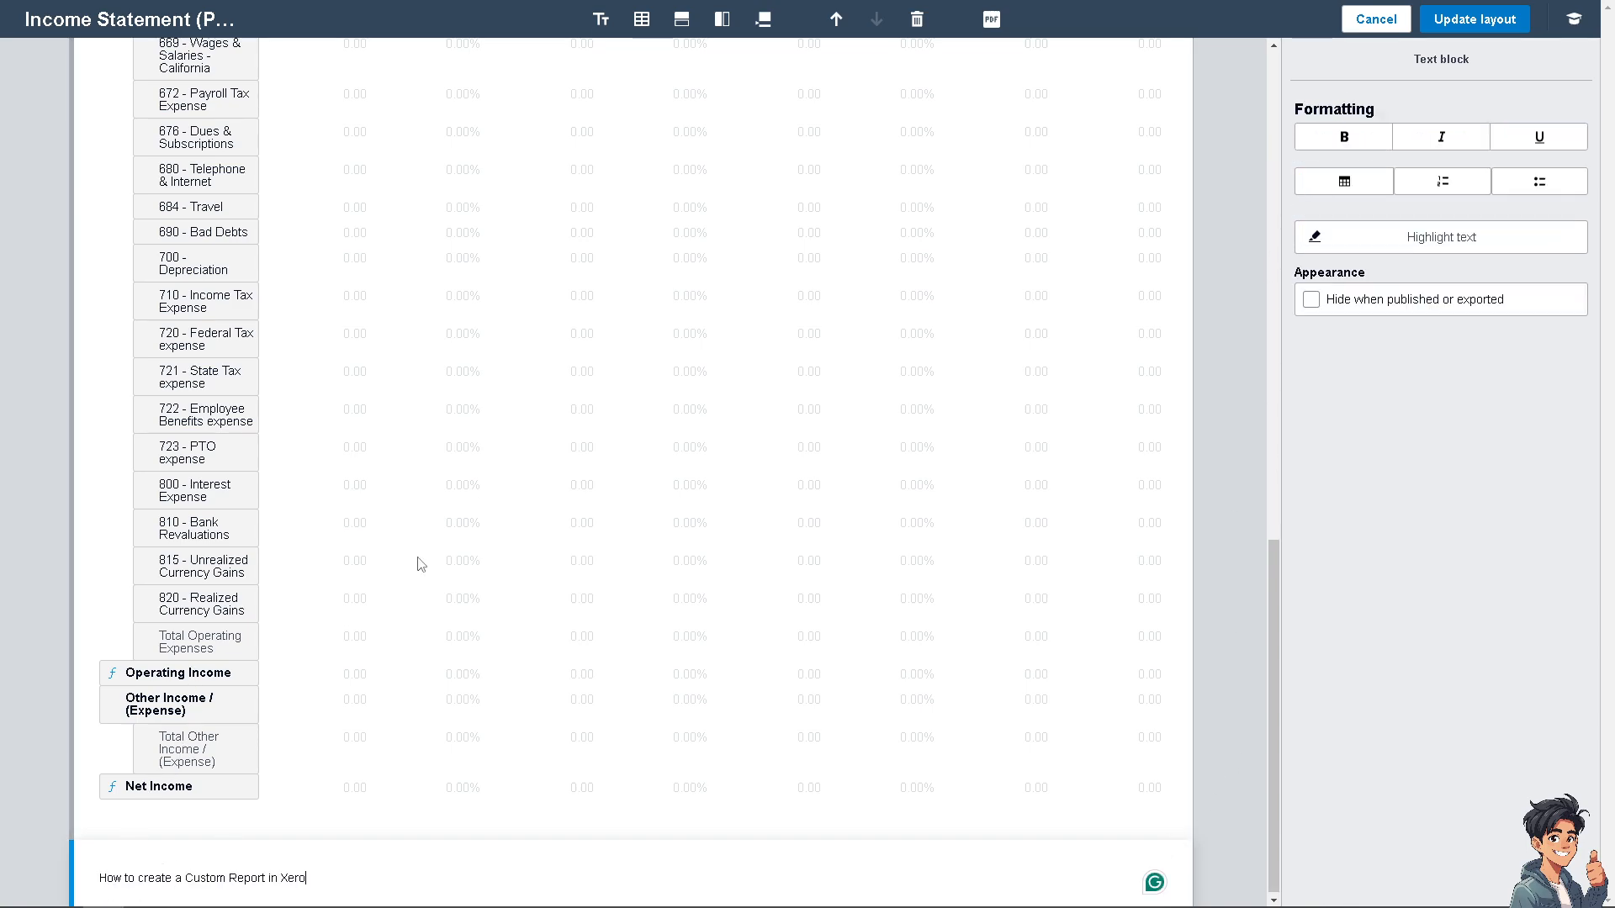
Add a schedule below the text block and set its row heading to "How to create a Custom Report in Xero".
{"action": "left_click", "coordinate": [641, 22]}
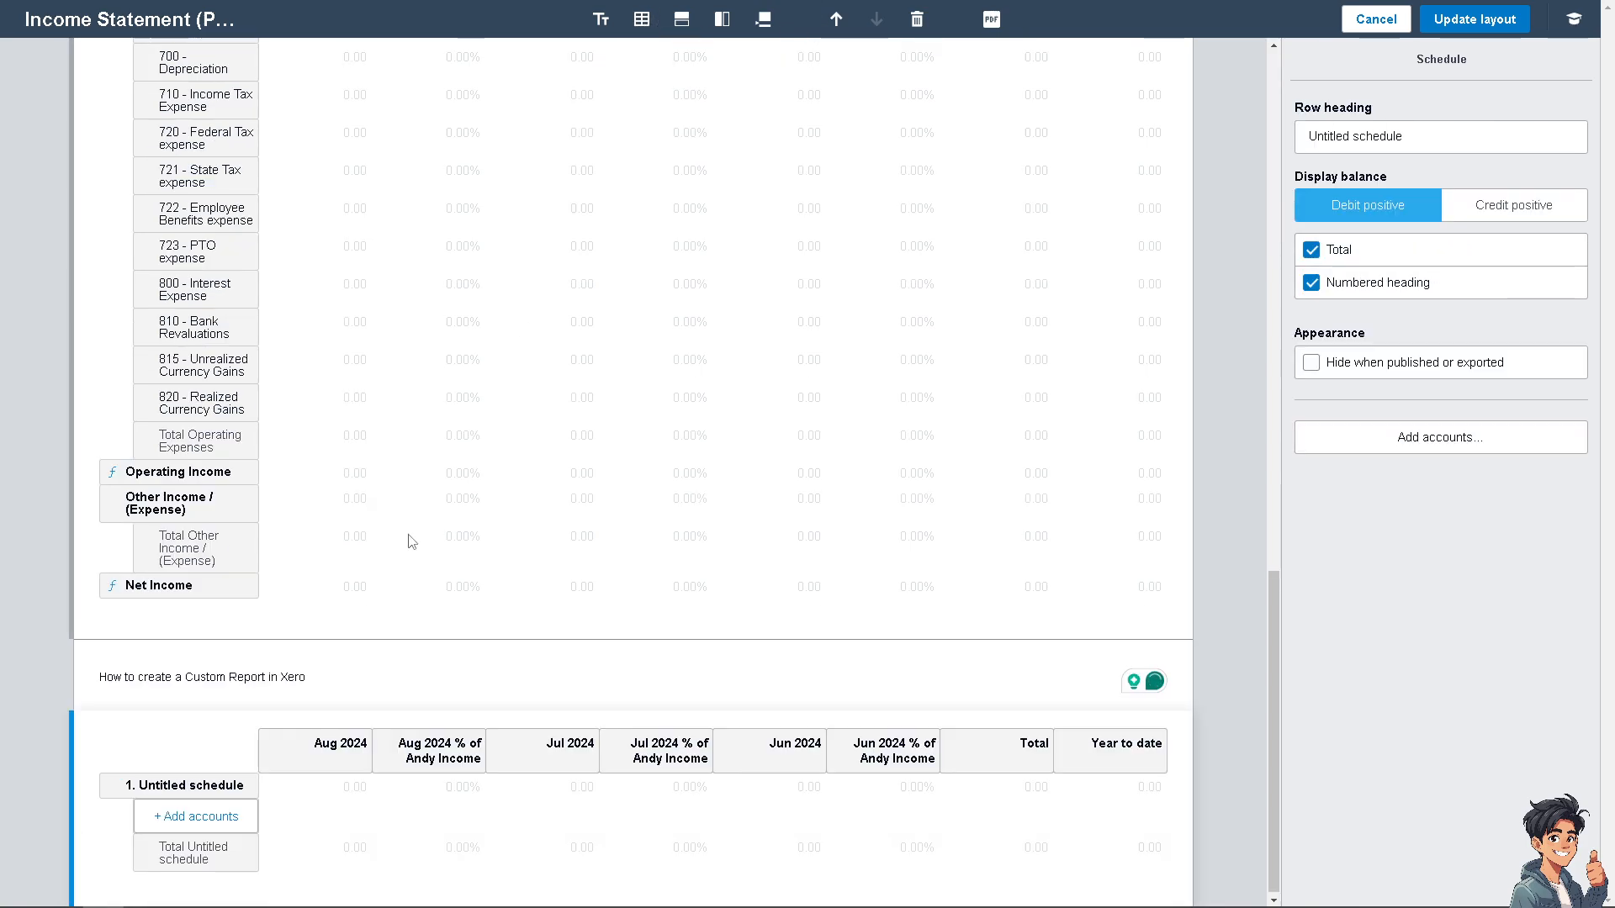
{"action": "left_click", "coordinate": [198, 788]}
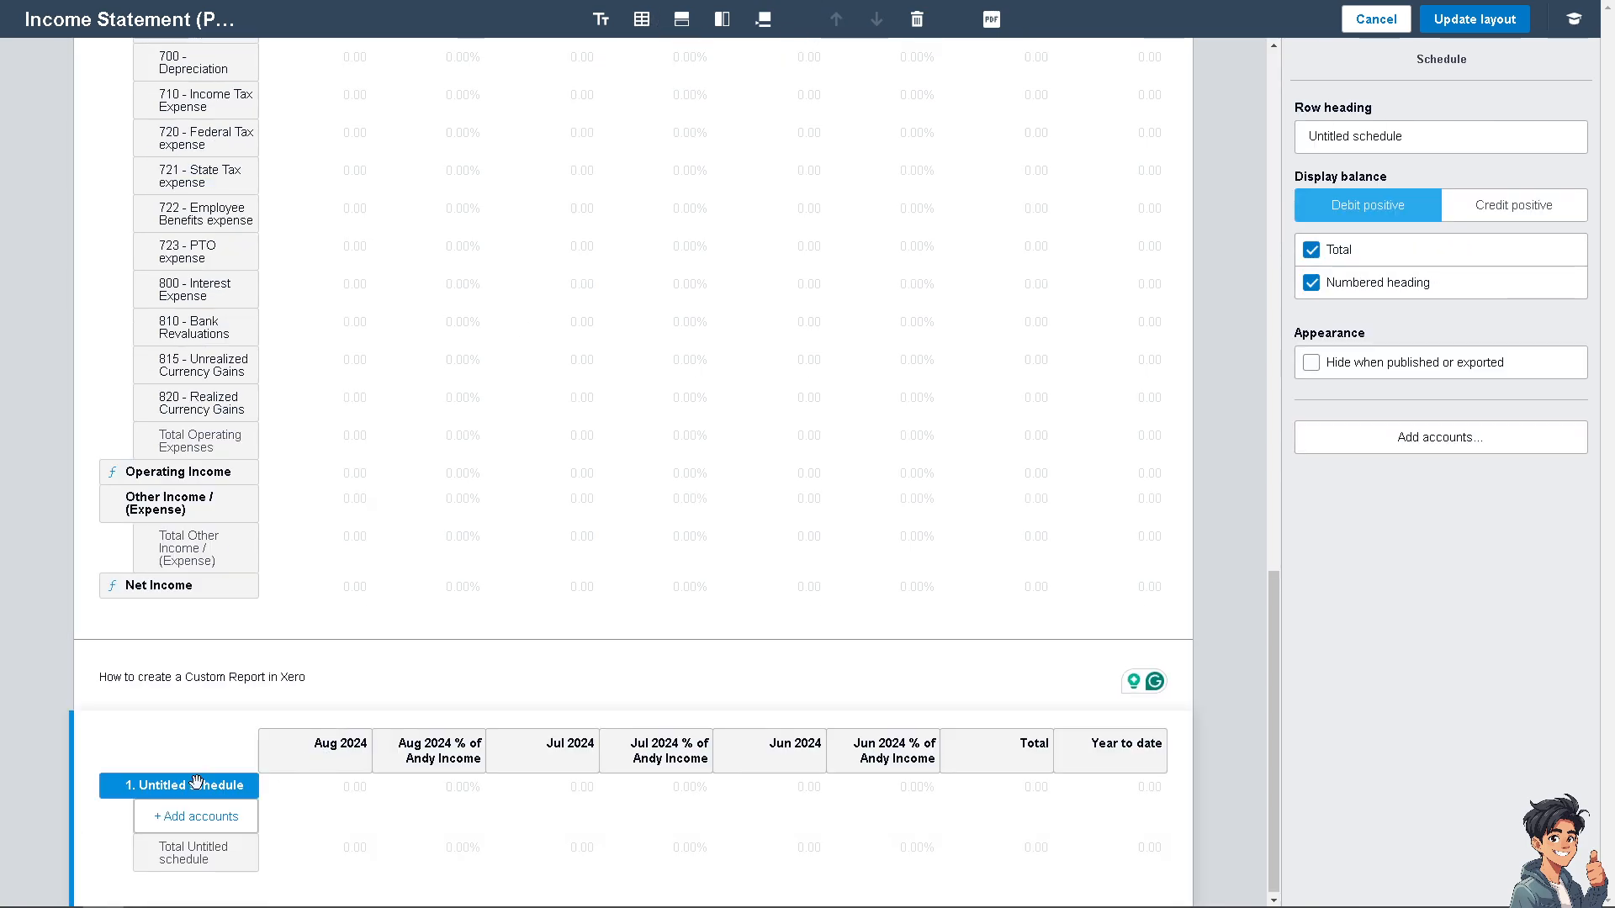
{"action": "left_click", "coordinate": [198, 788]}
{"action": "type", "text": "How to create a Custom Report in Xero"}
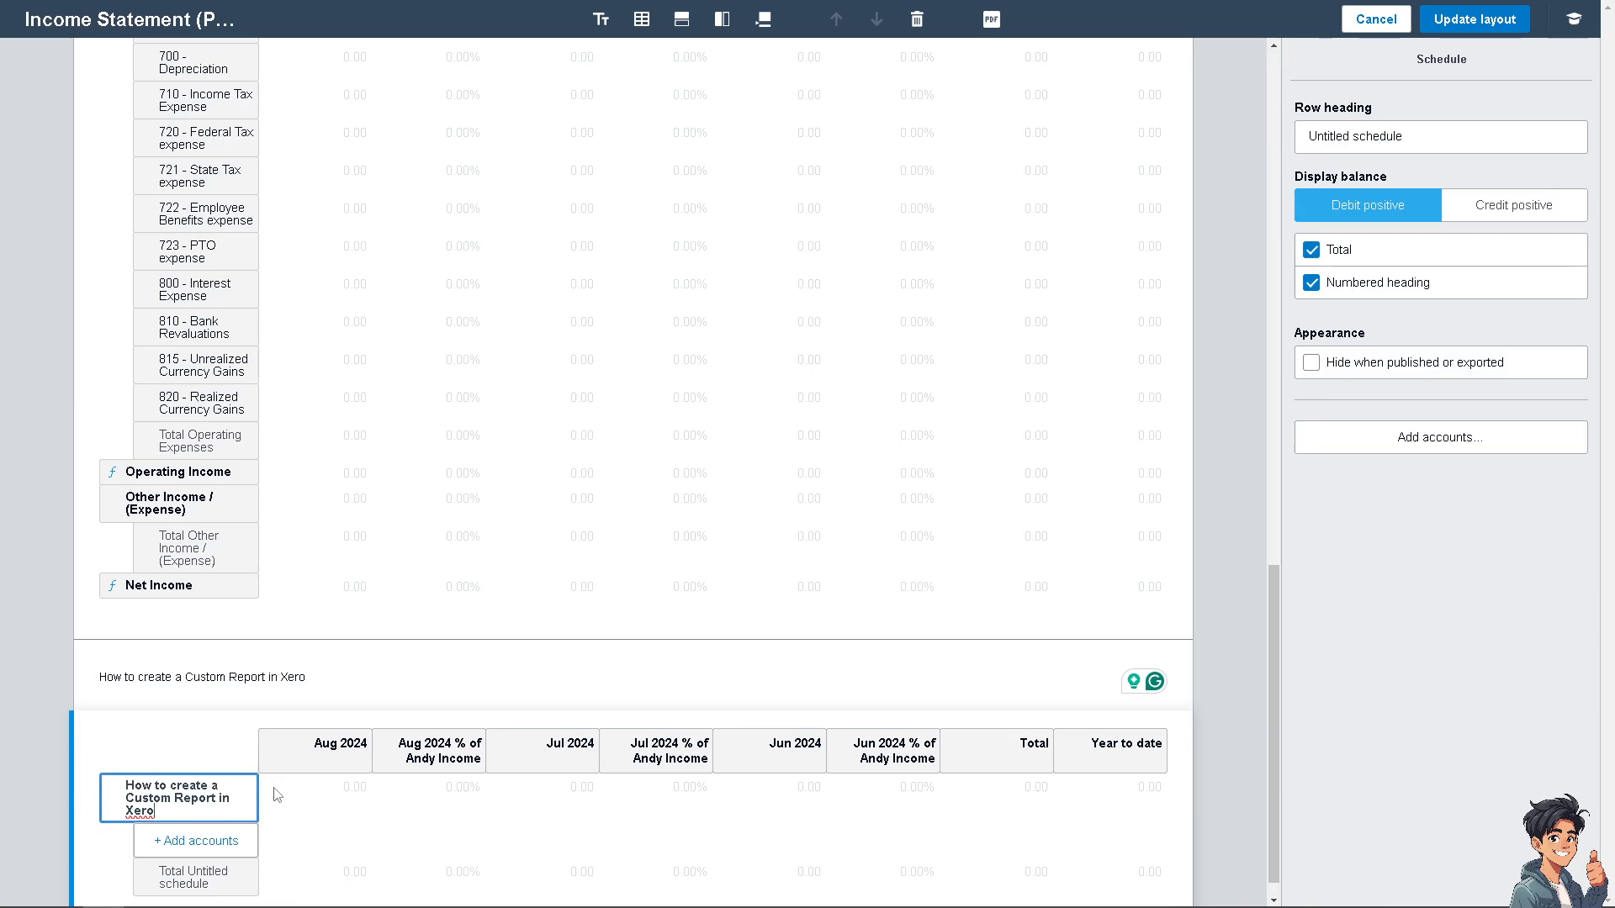
{"action": "key", "text": "Return"}
Add the Savings Account (091) to the new schedule.
{"action": "left_click", "coordinate": [216, 850]}
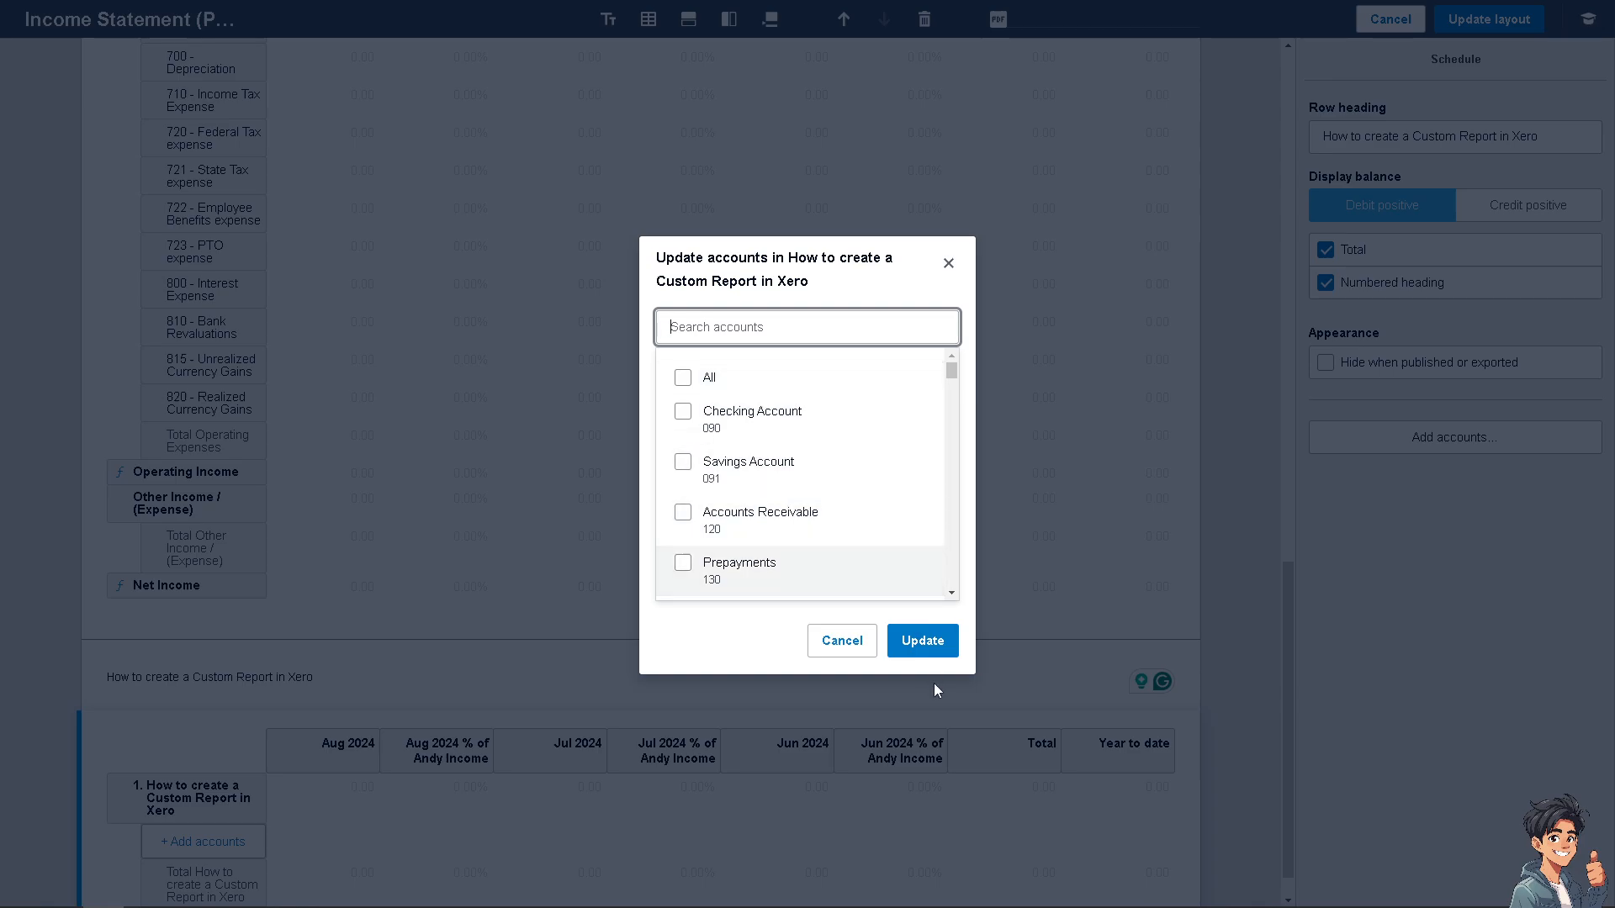
{"action": "left_click", "coordinate": [683, 462]}
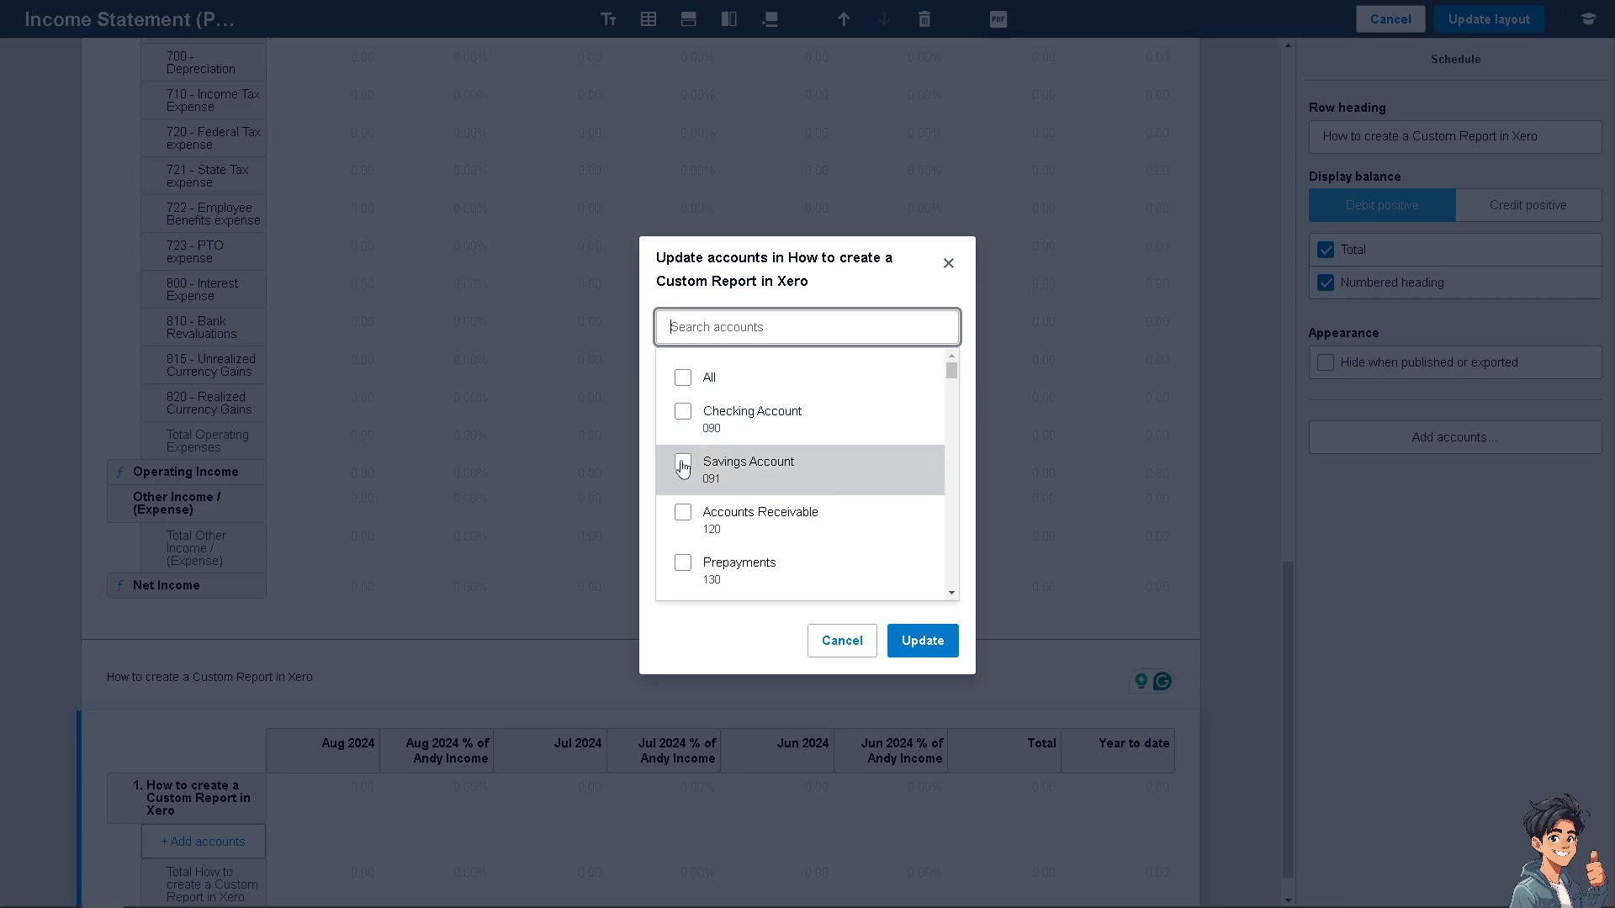
{"action": "left_click", "coordinate": [922, 641]}
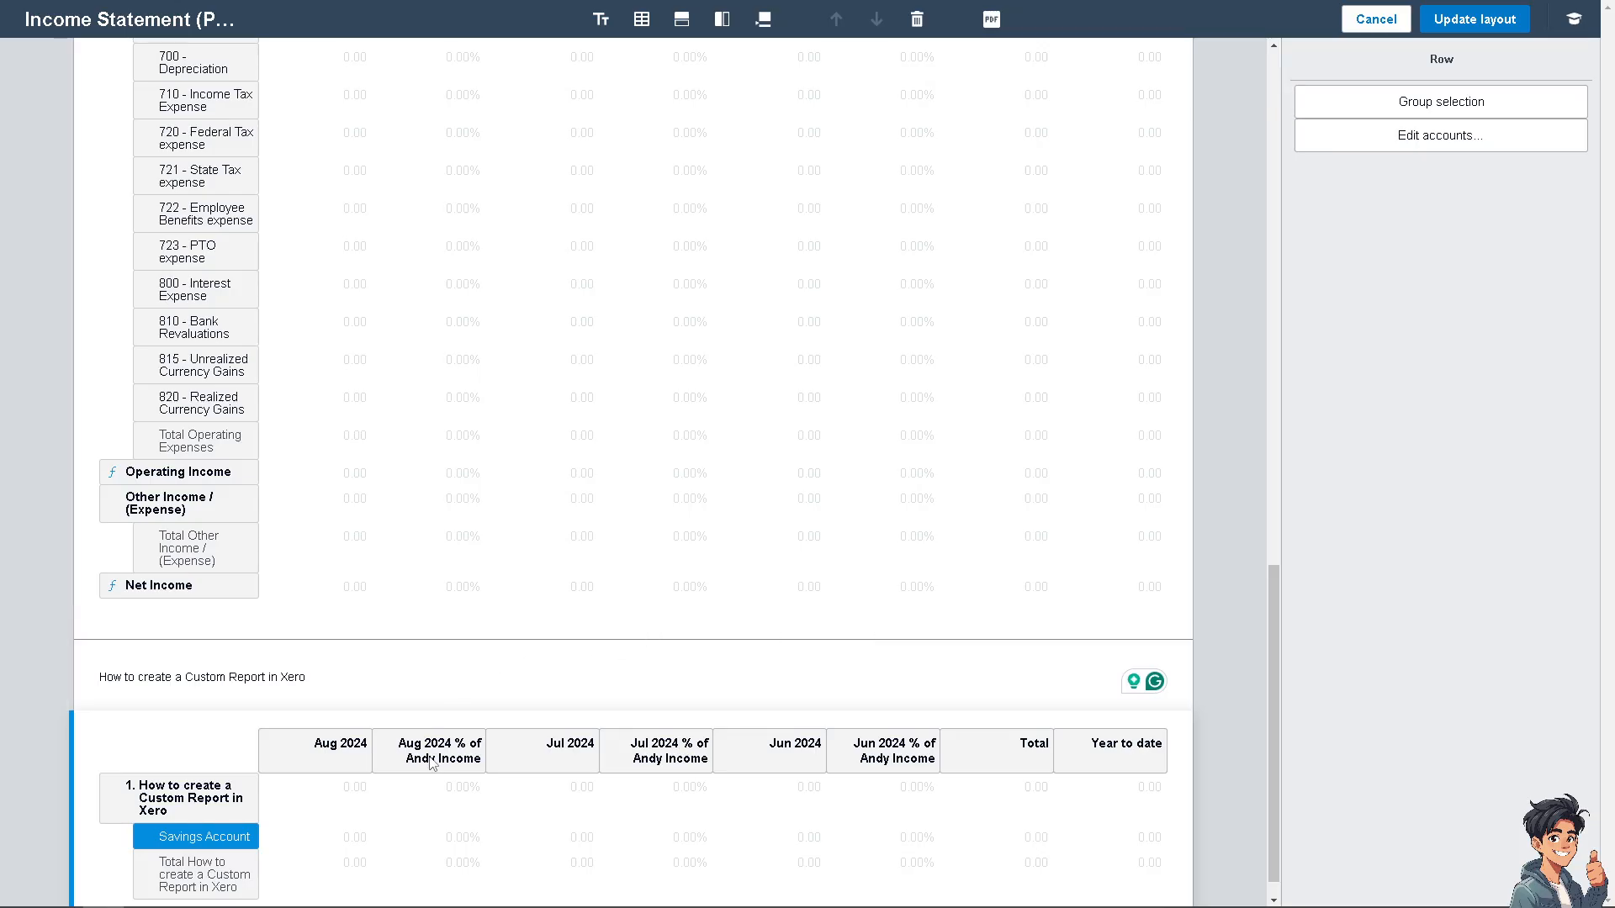
Add an empty formula row below the Savings Account row in the schedule.
{"action": "scroll", "coordinate": [449, 735], "scroll_direction": "down", "scroll_amount": 1}
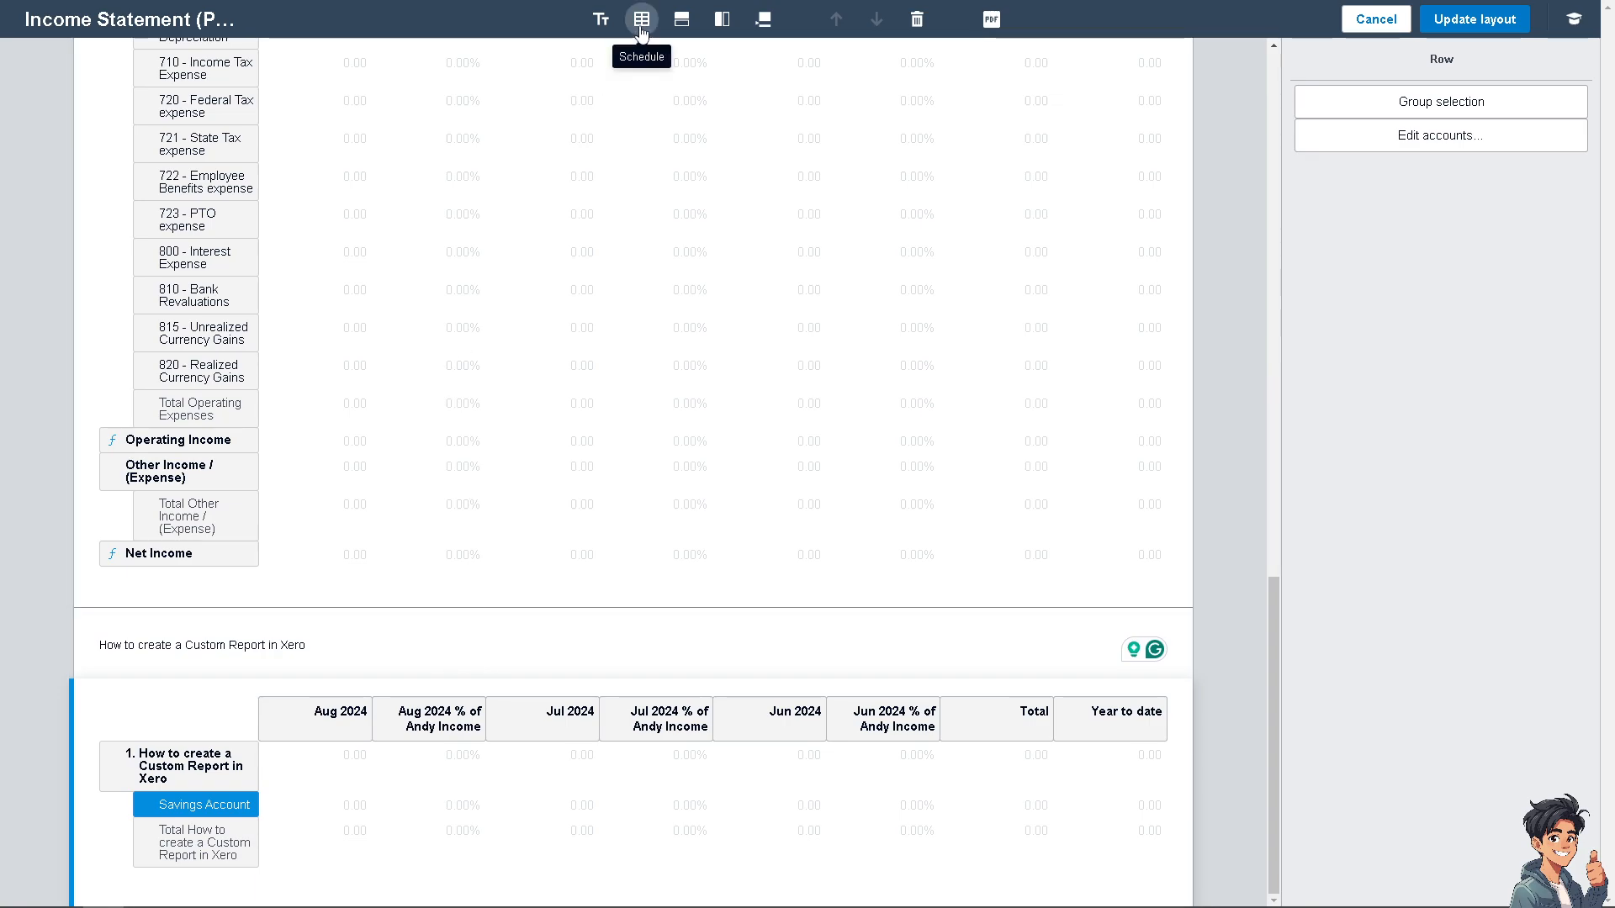
{"action": "left_click", "coordinate": [681, 19]}
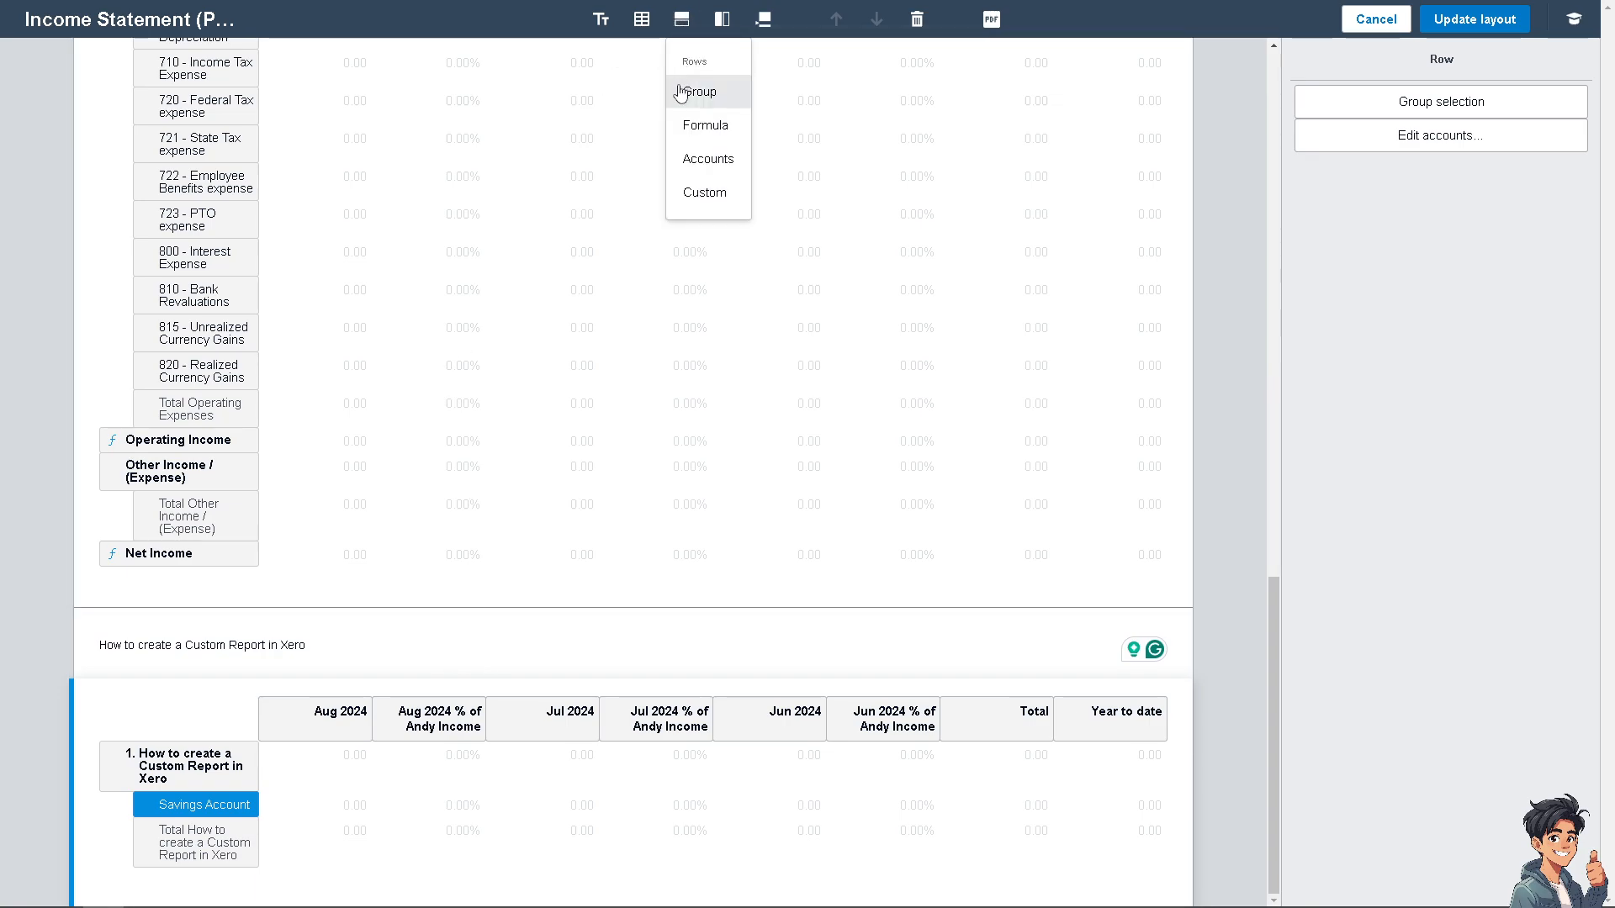
{"action": "left_click", "coordinate": [715, 127]}
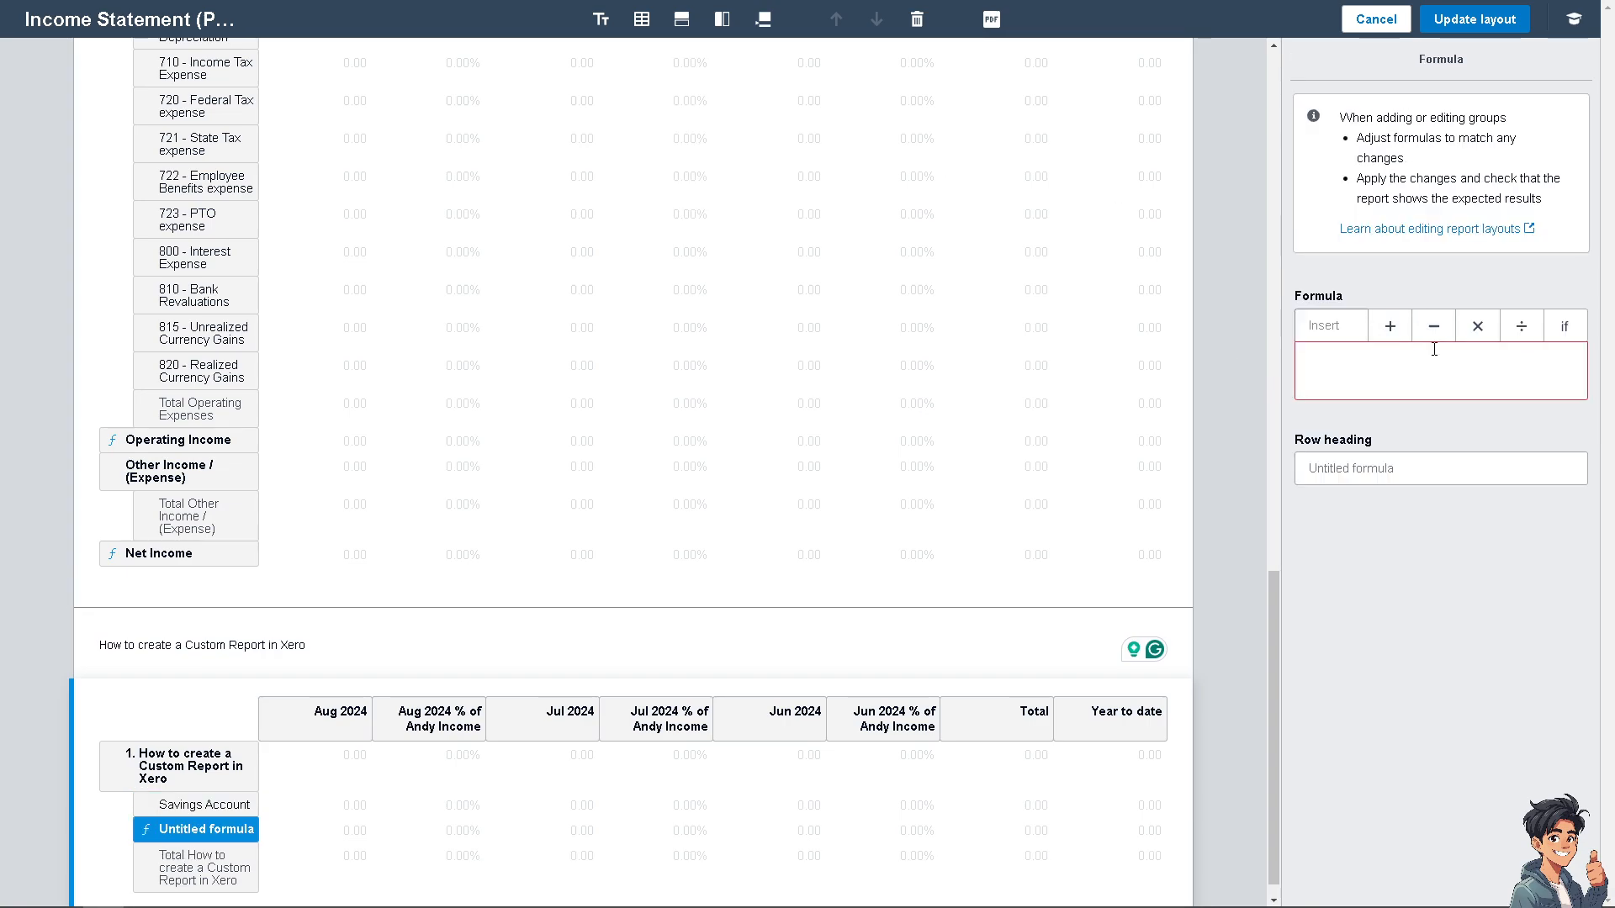
{"action": "left_click", "coordinate": [681, 19]}
{"action": "left_click", "coordinate": [707, 159]}
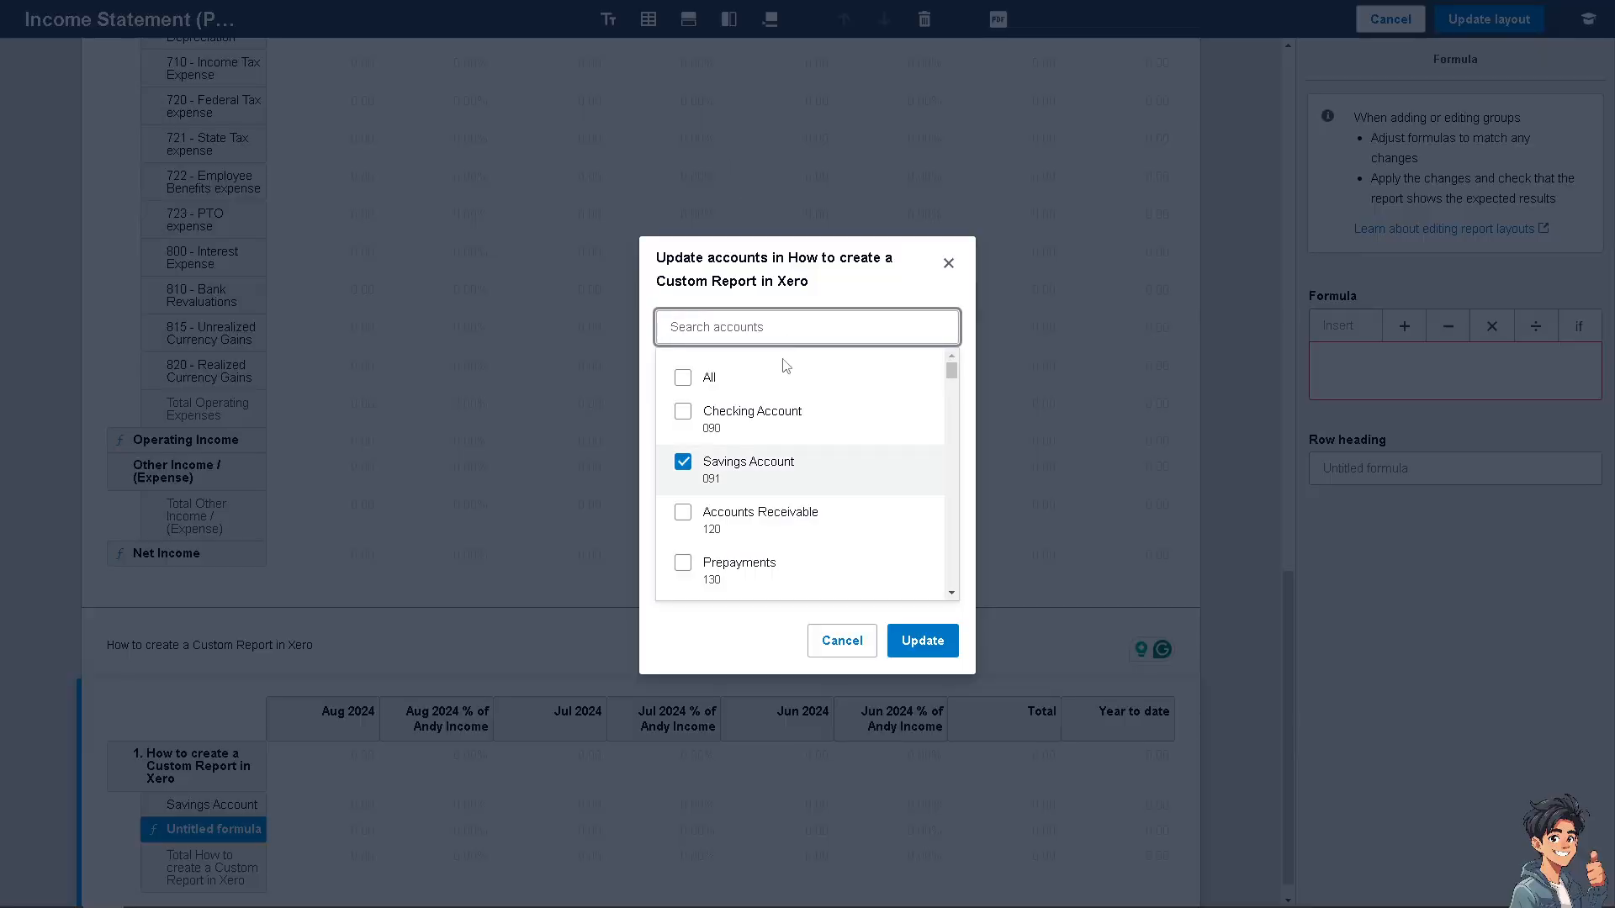
{"action": "left_click", "coordinate": [948, 263]}
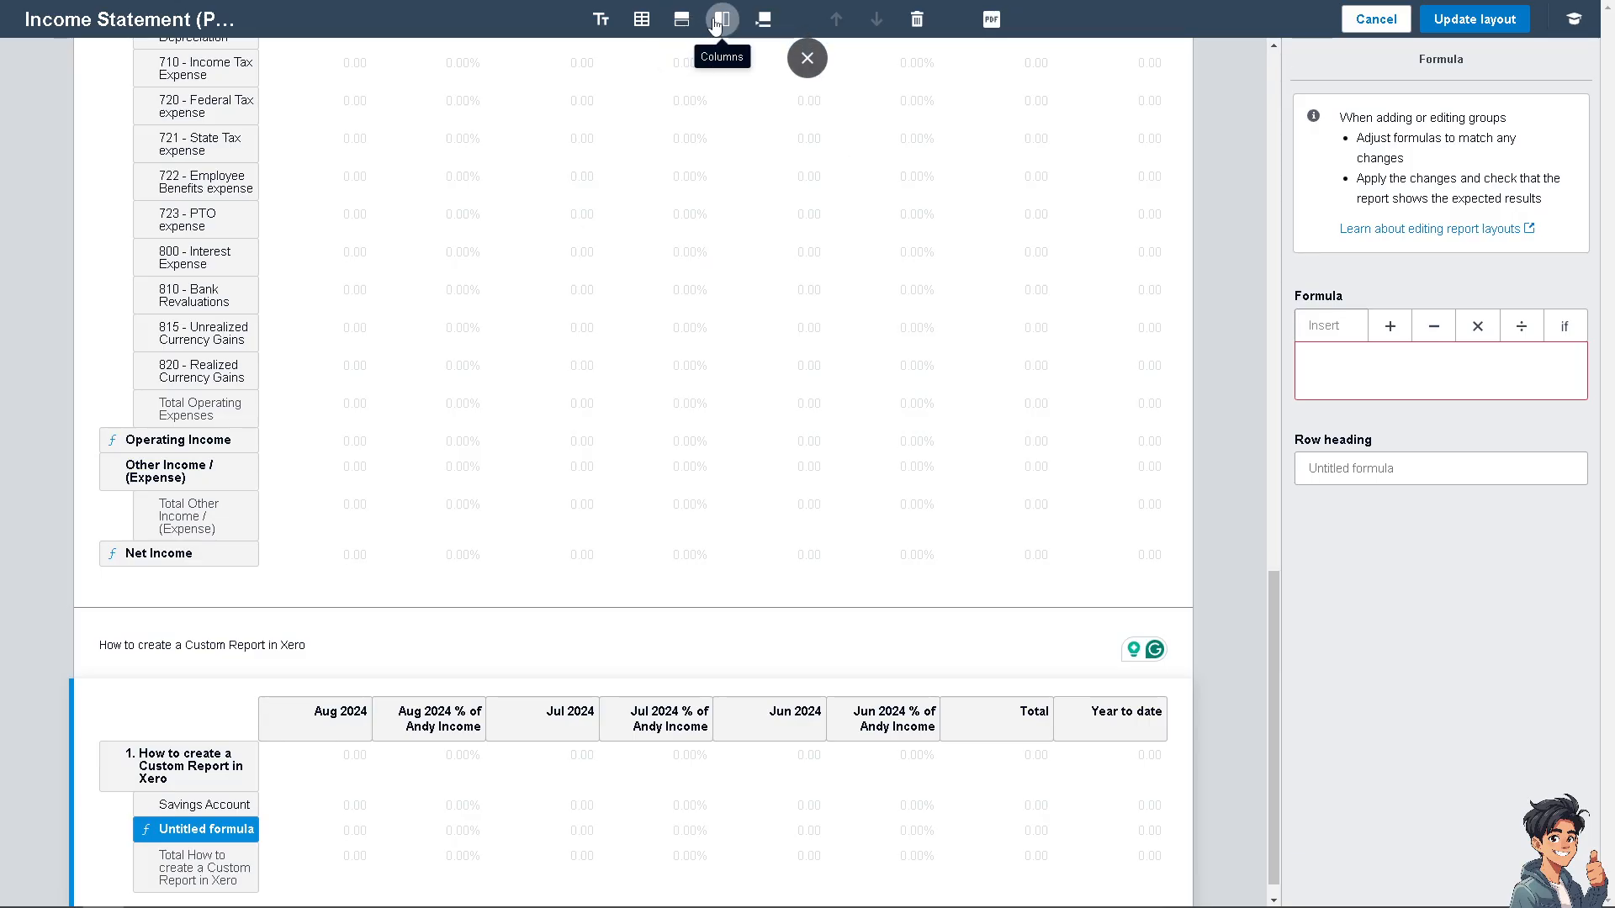
Add a custom row to the schedule and view its account selection without changing it.
{"action": "left_click", "coordinate": [681, 19]}
{"action": "left_click", "coordinate": [717, 195]}
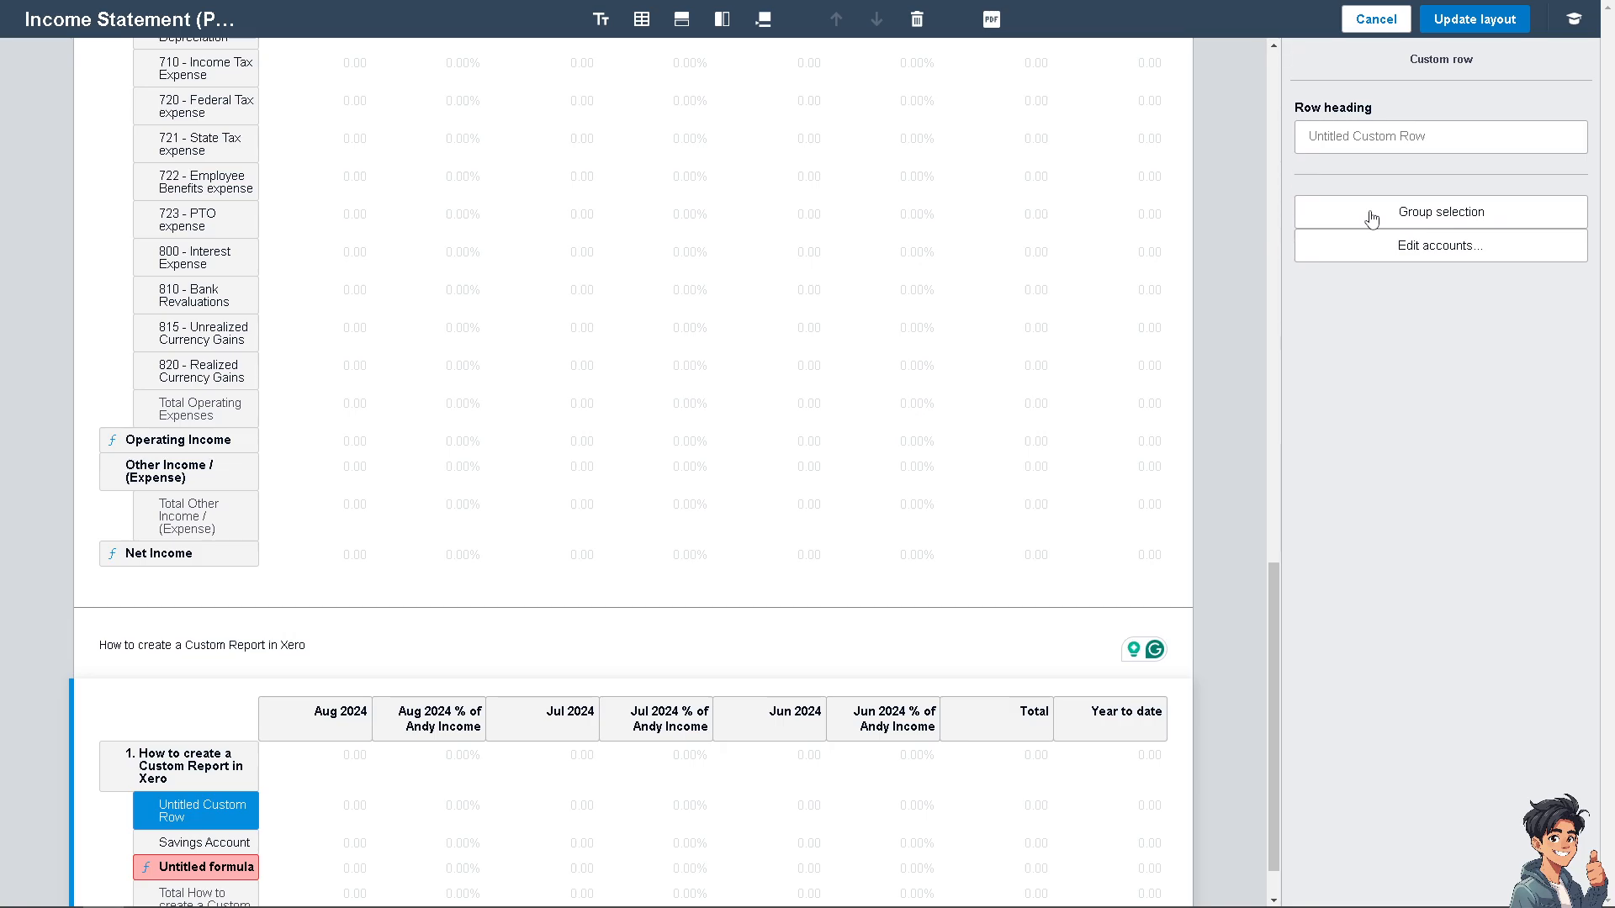
{"action": "left_click", "coordinate": [1394, 252]}
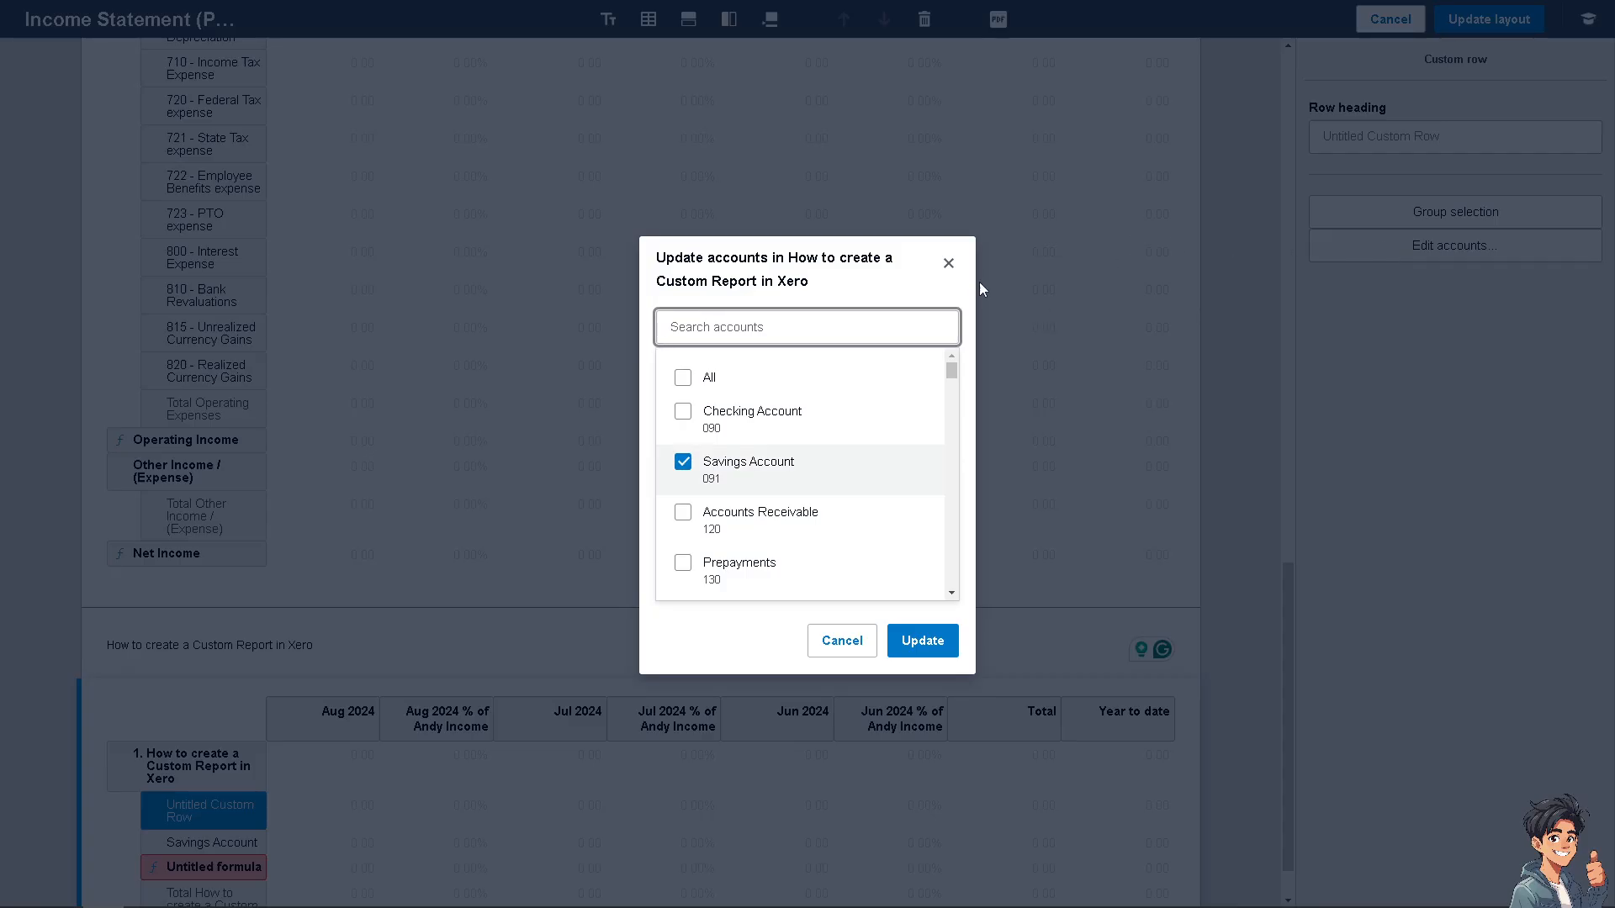
{"action": "left_click", "coordinate": [948, 262]}
{"action": "left_click", "coordinate": [721, 18]}
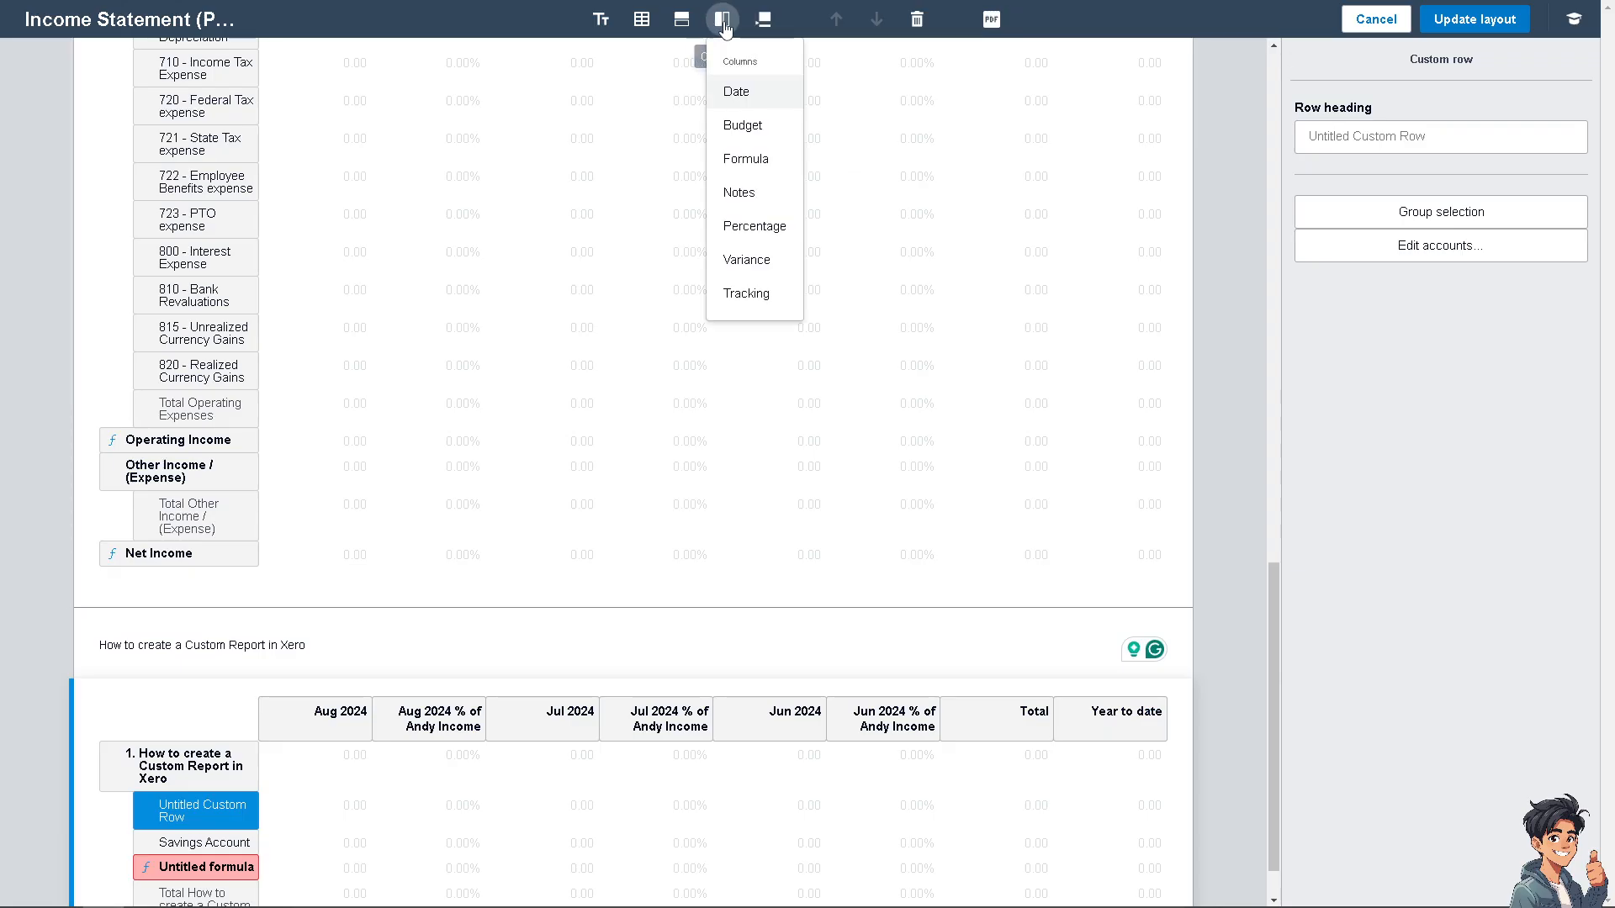
{"action": "left_click", "coordinate": [745, 97]}
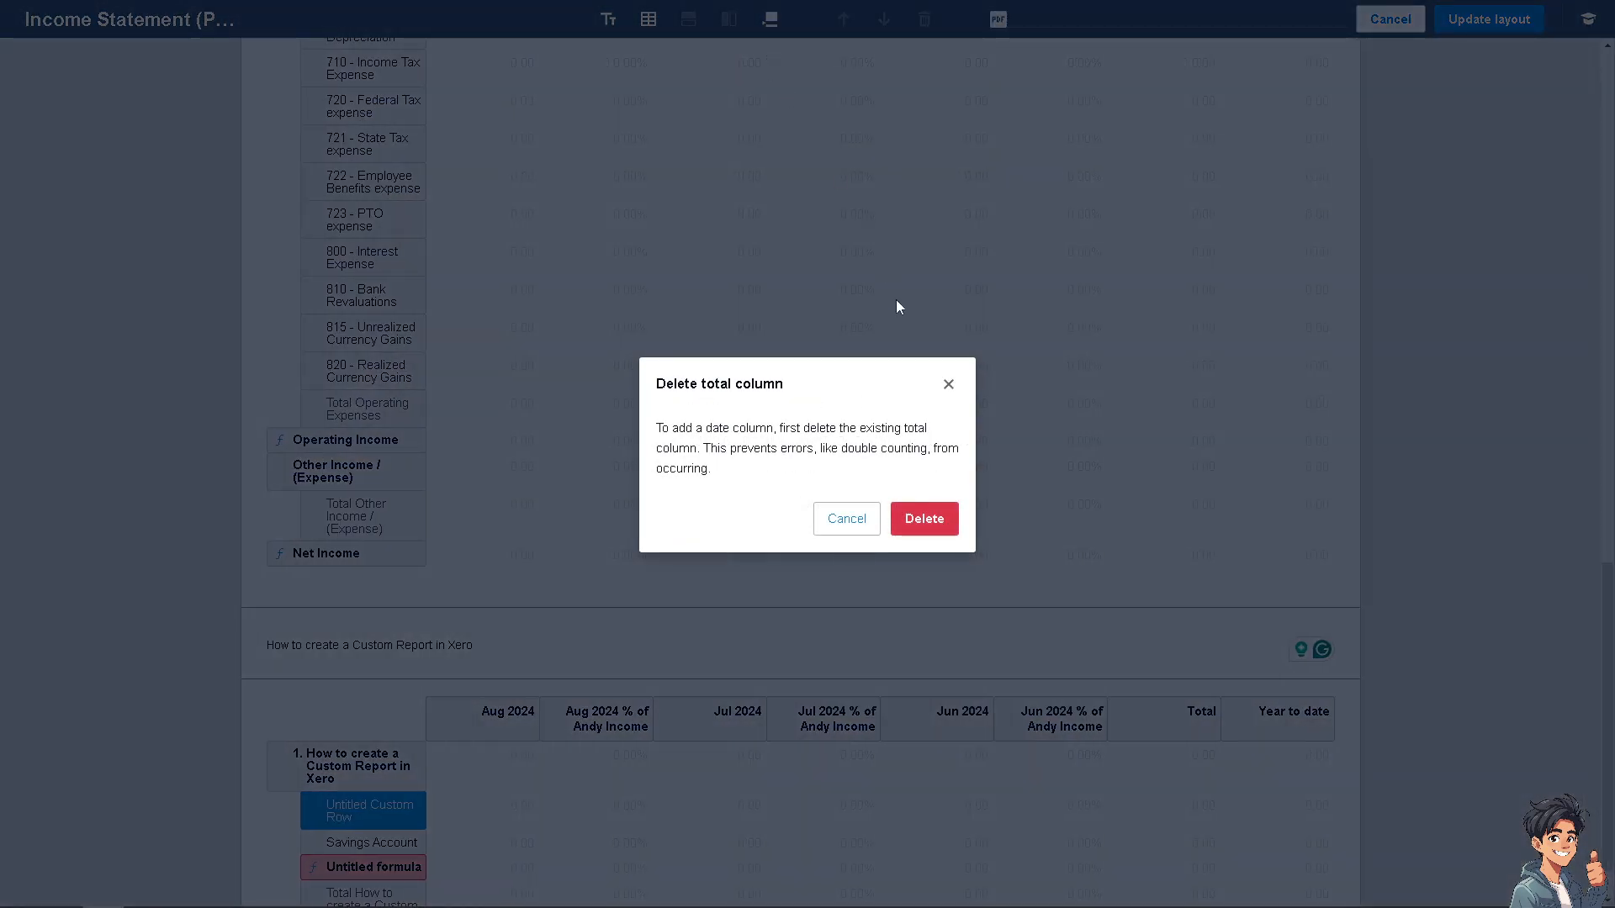
{"action": "left_click", "coordinate": [948, 383]}
Insert four section page breaks below the schedule at the end of the report.
{"action": "left_click", "coordinate": [768, 18]}
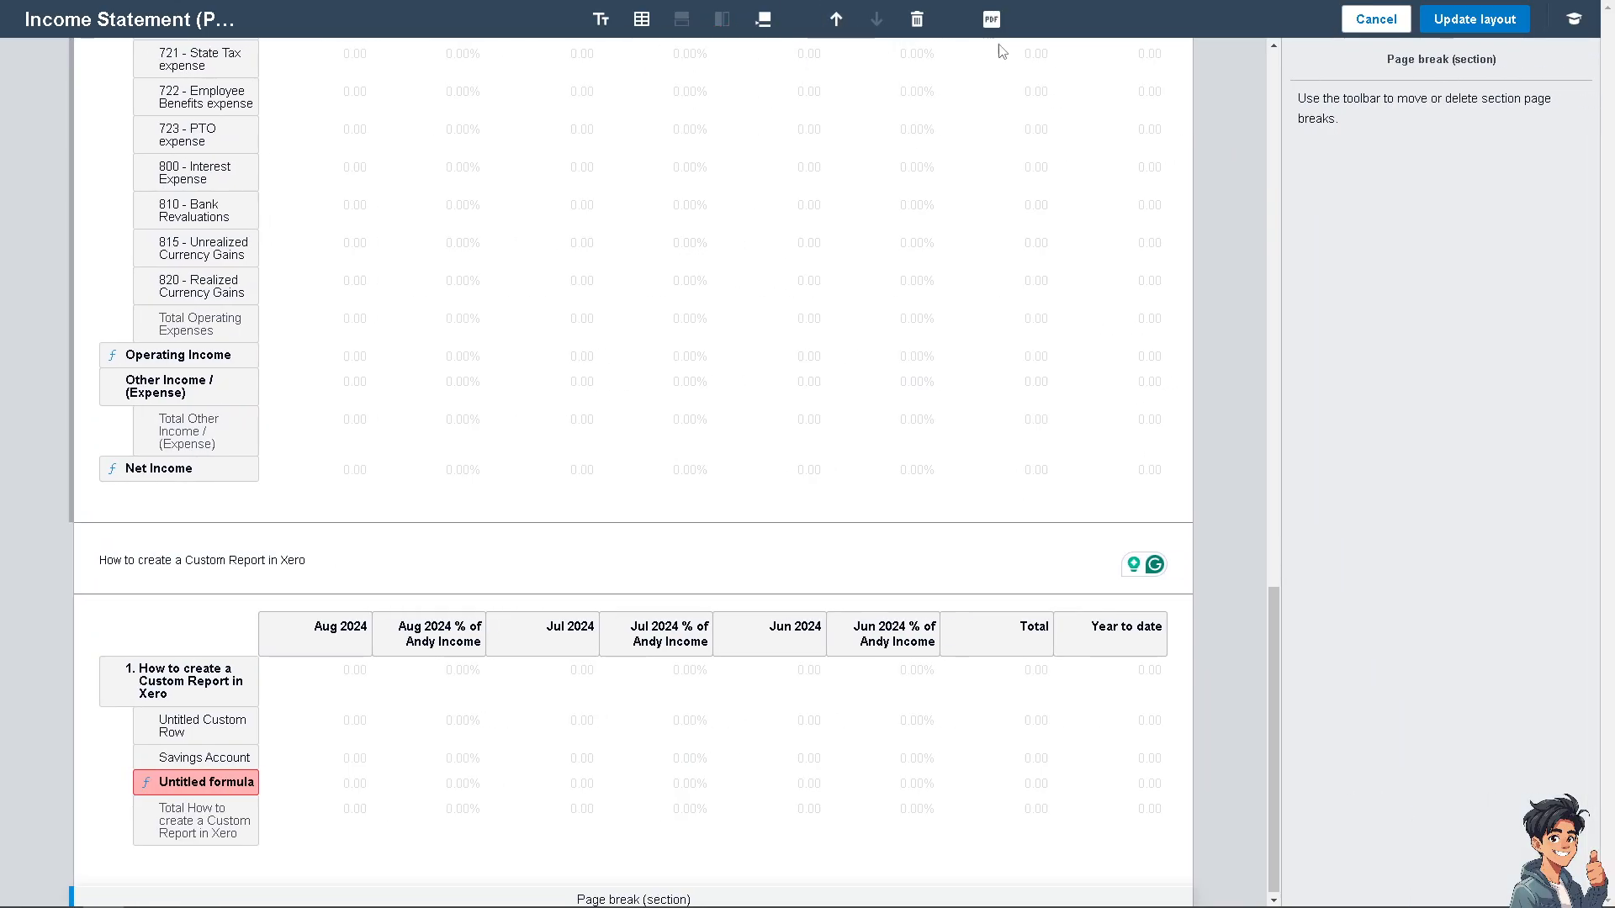
{"action": "left_click", "coordinate": [761, 25]}
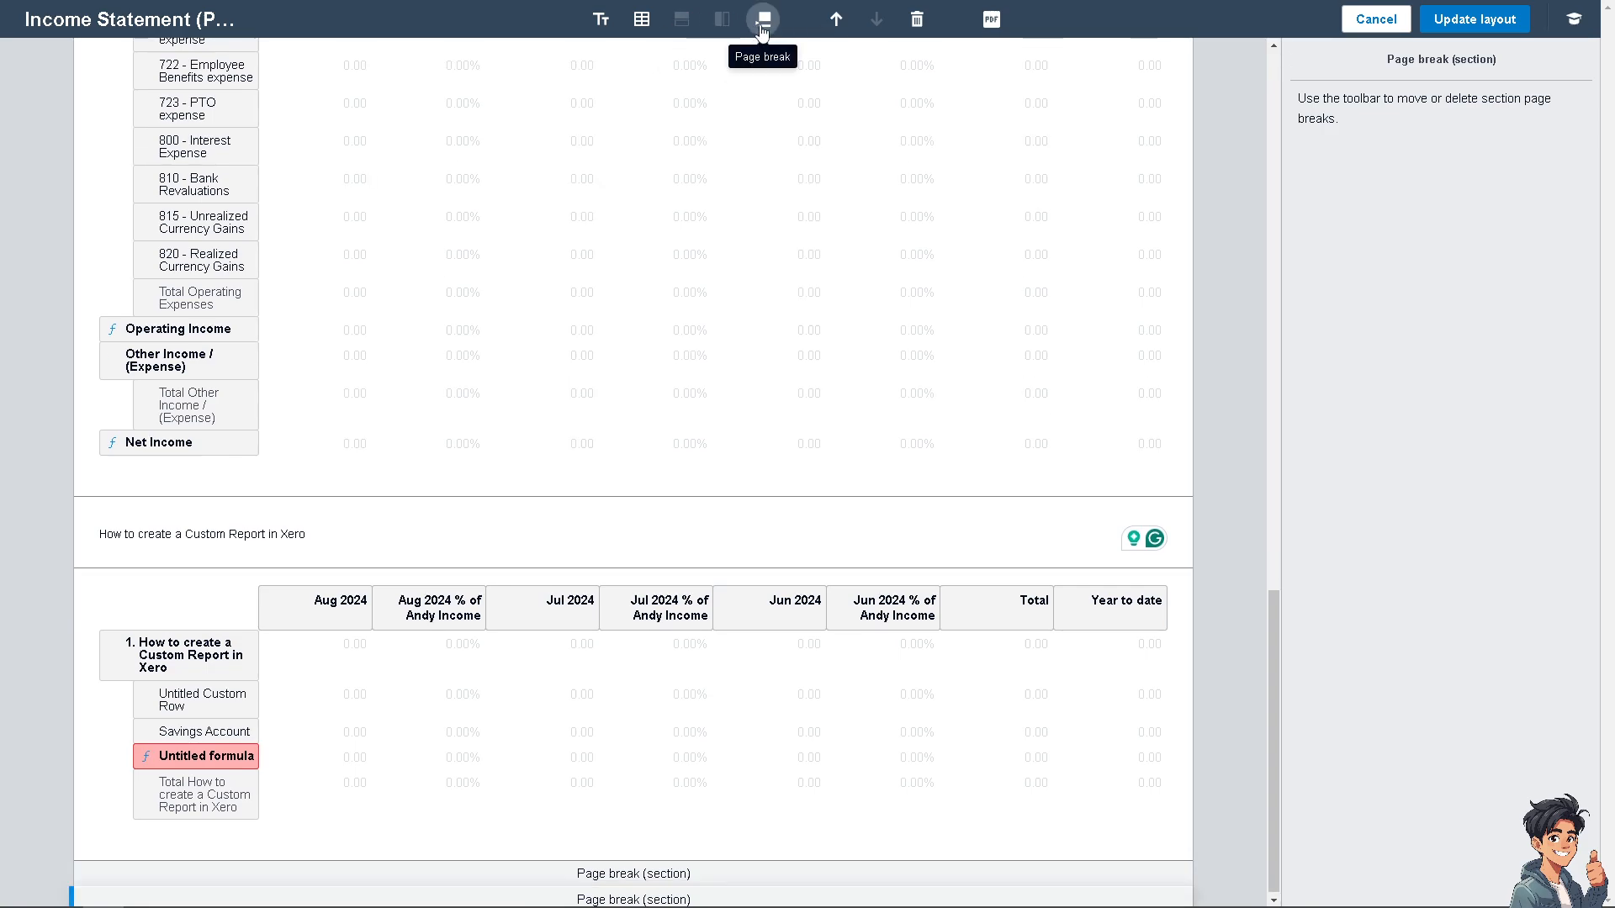
{"action": "left_click", "coordinate": [761, 25]}
{"action": "left_click", "coordinate": [761, 27]}
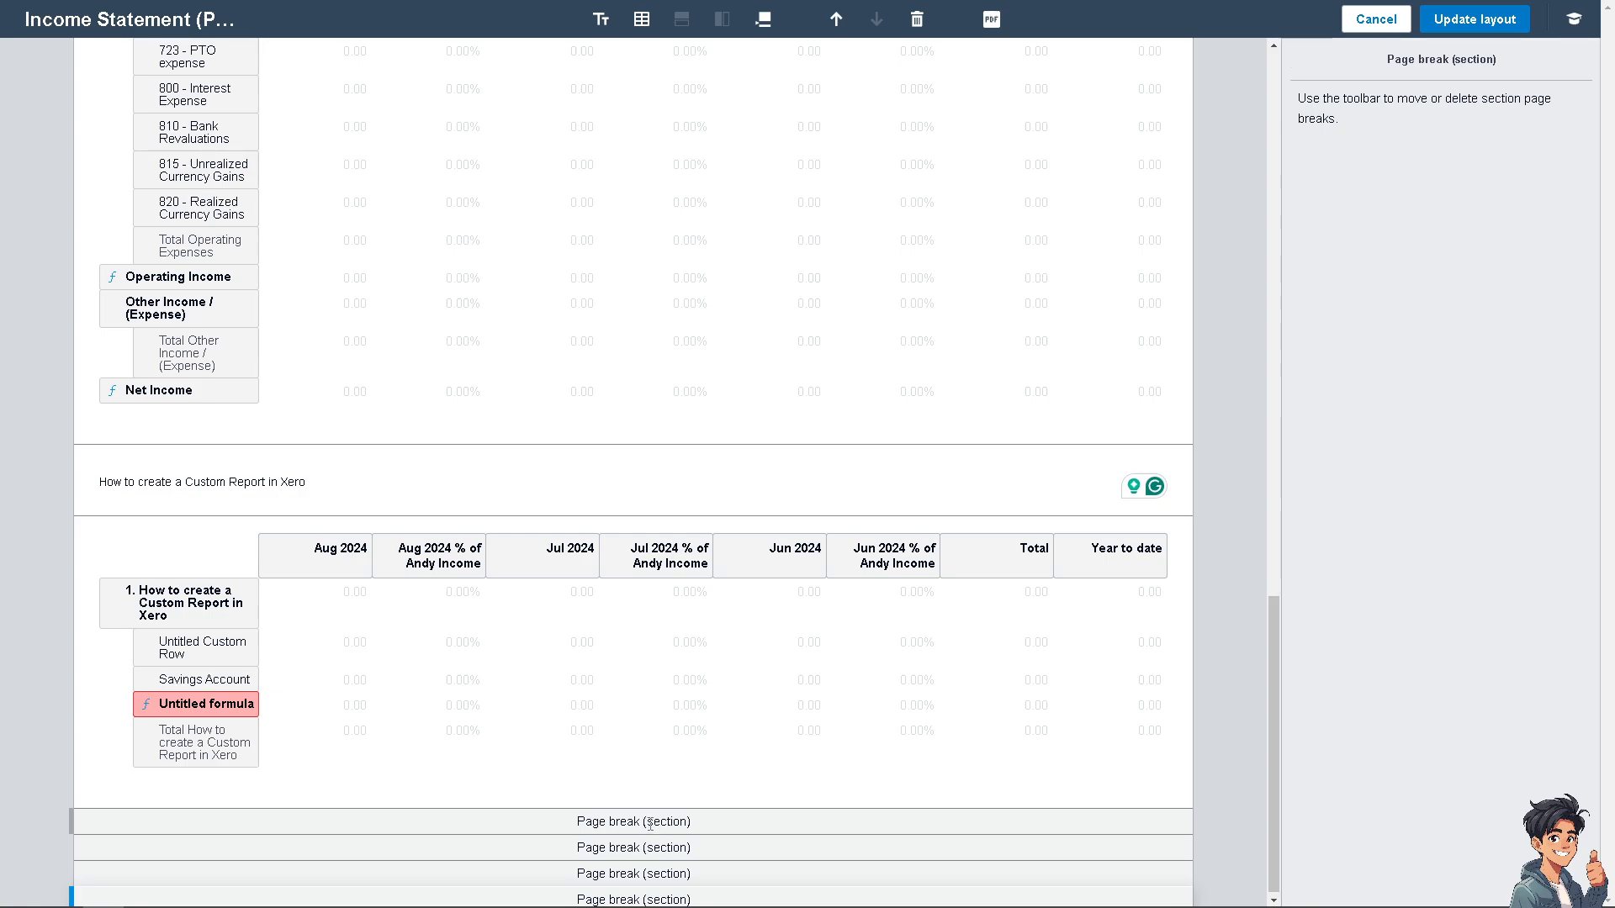
Move the selected section page break up and back down, and delete it from the end of the layout.
{"action": "left_click", "coordinate": [837, 22]}
{"action": "left_click", "coordinate": [874, 19]}
{"action": "left_click", "coordinate": [917, 22]}
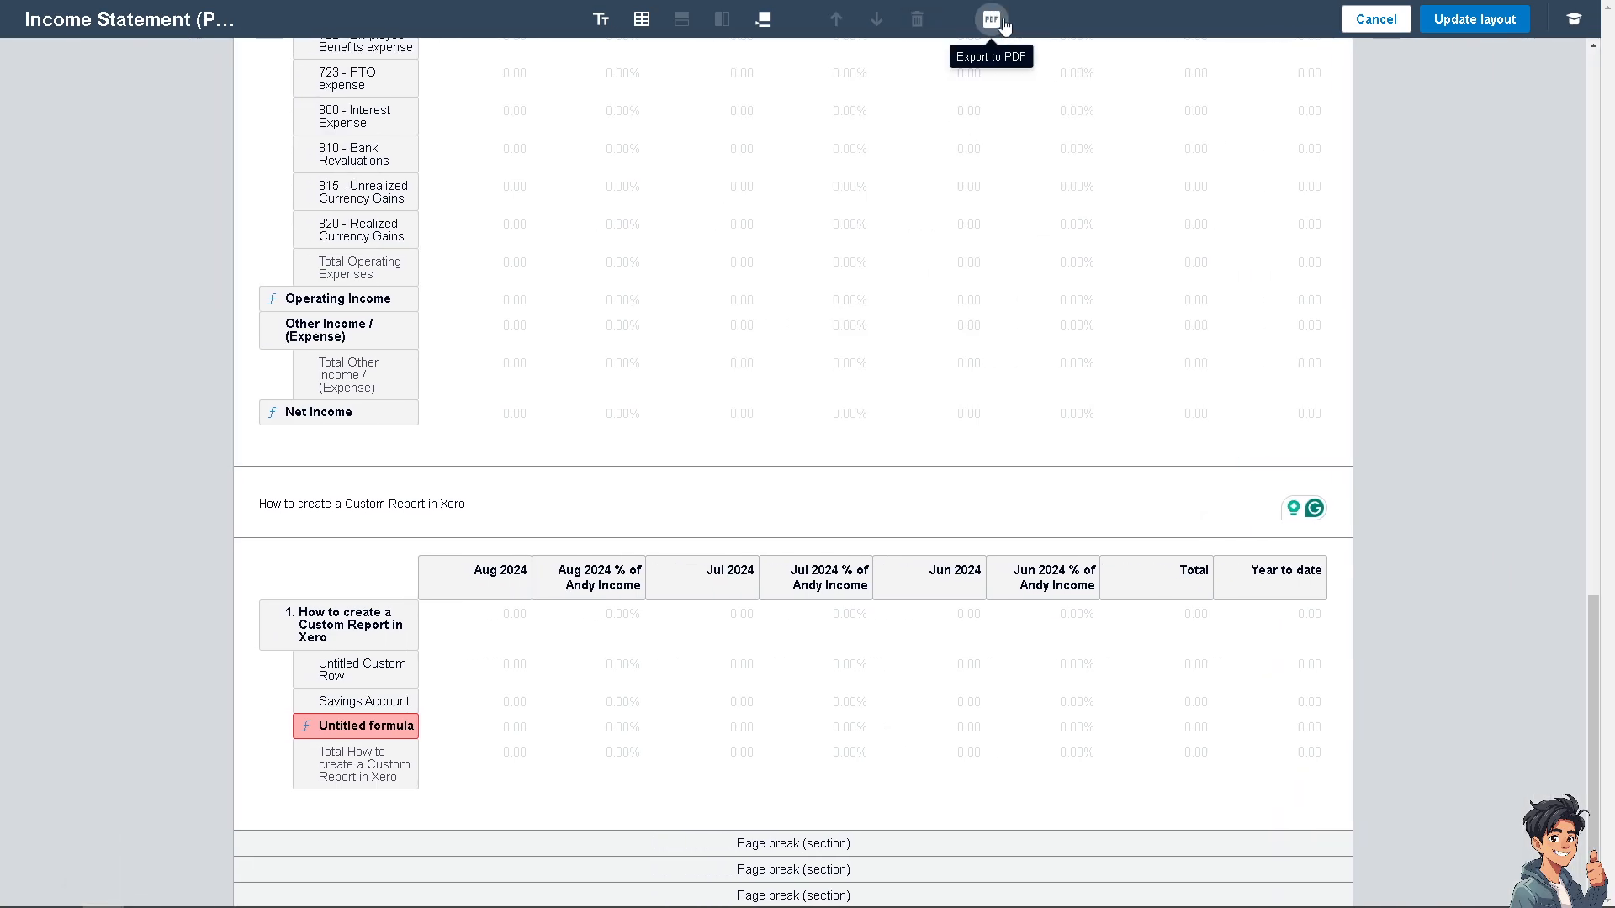
Try to export the report layout to PDF, and view the layout editor's tips and tricks.
{"action": "left_click", "coordinate": [992, 20]}
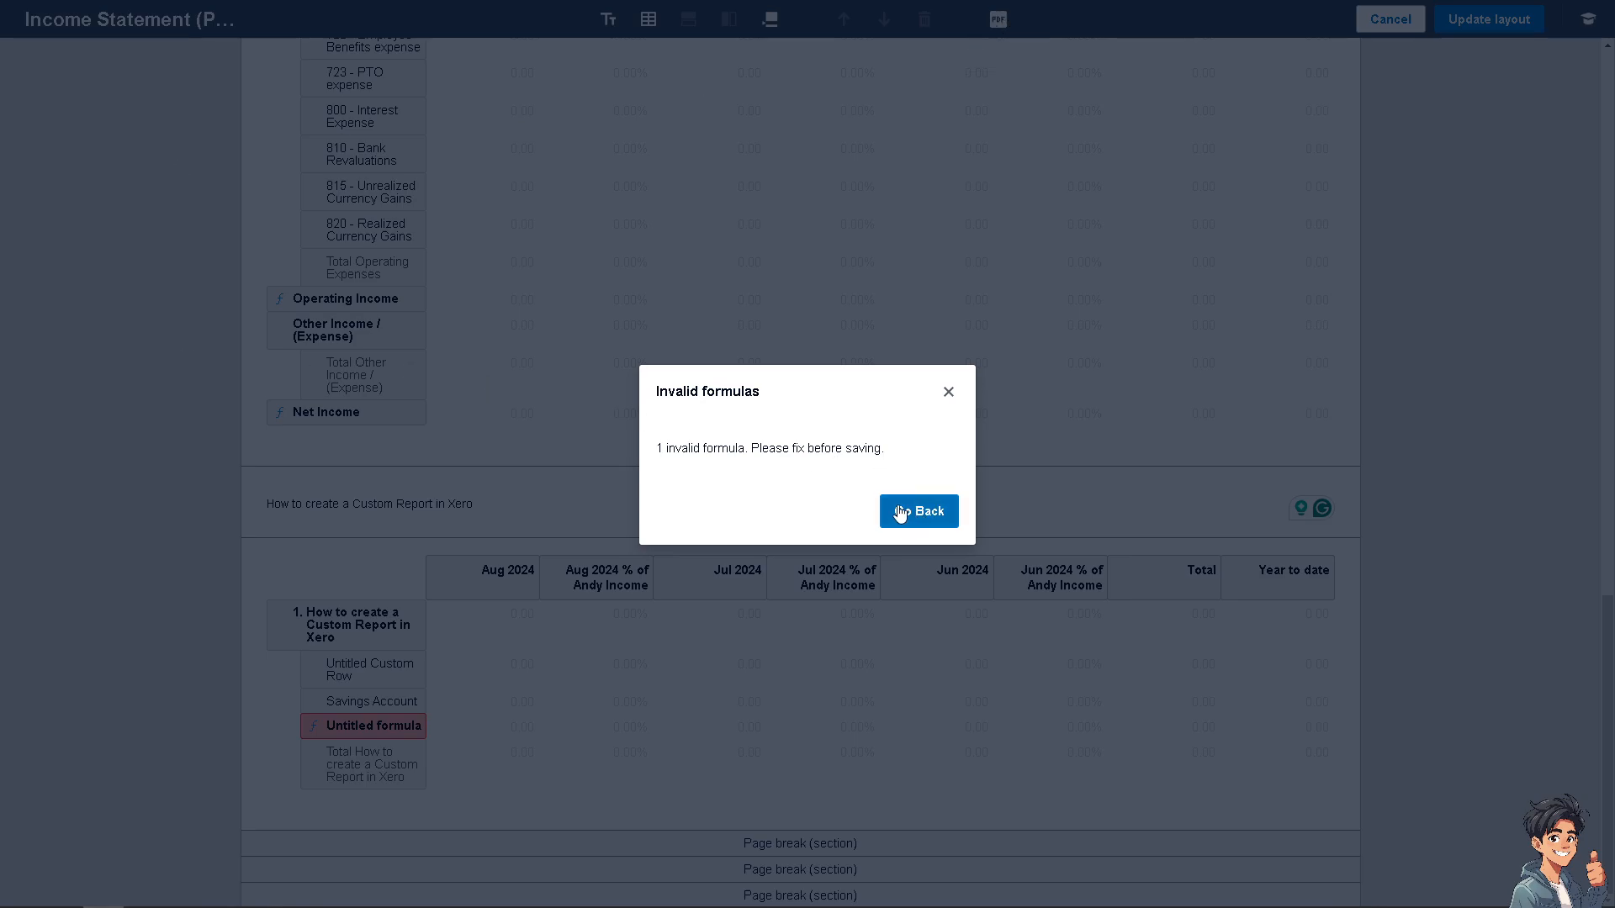
{"action": "left_click", "coordinate": [948, 392]}
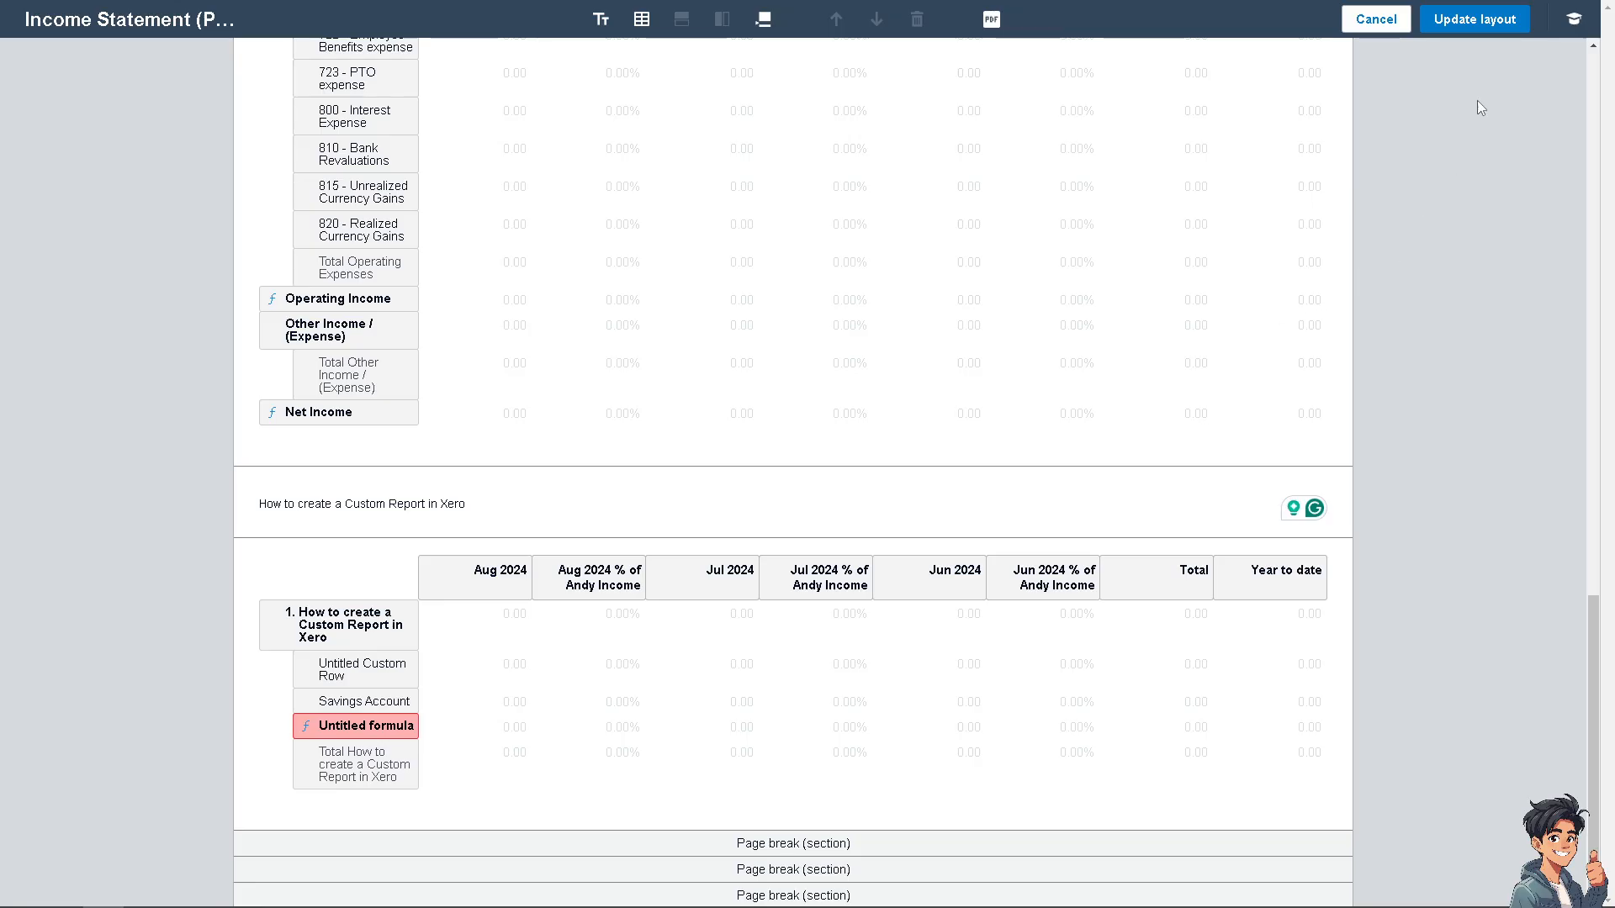
{"action": "left_click", "coordinate": [1575, 28]}
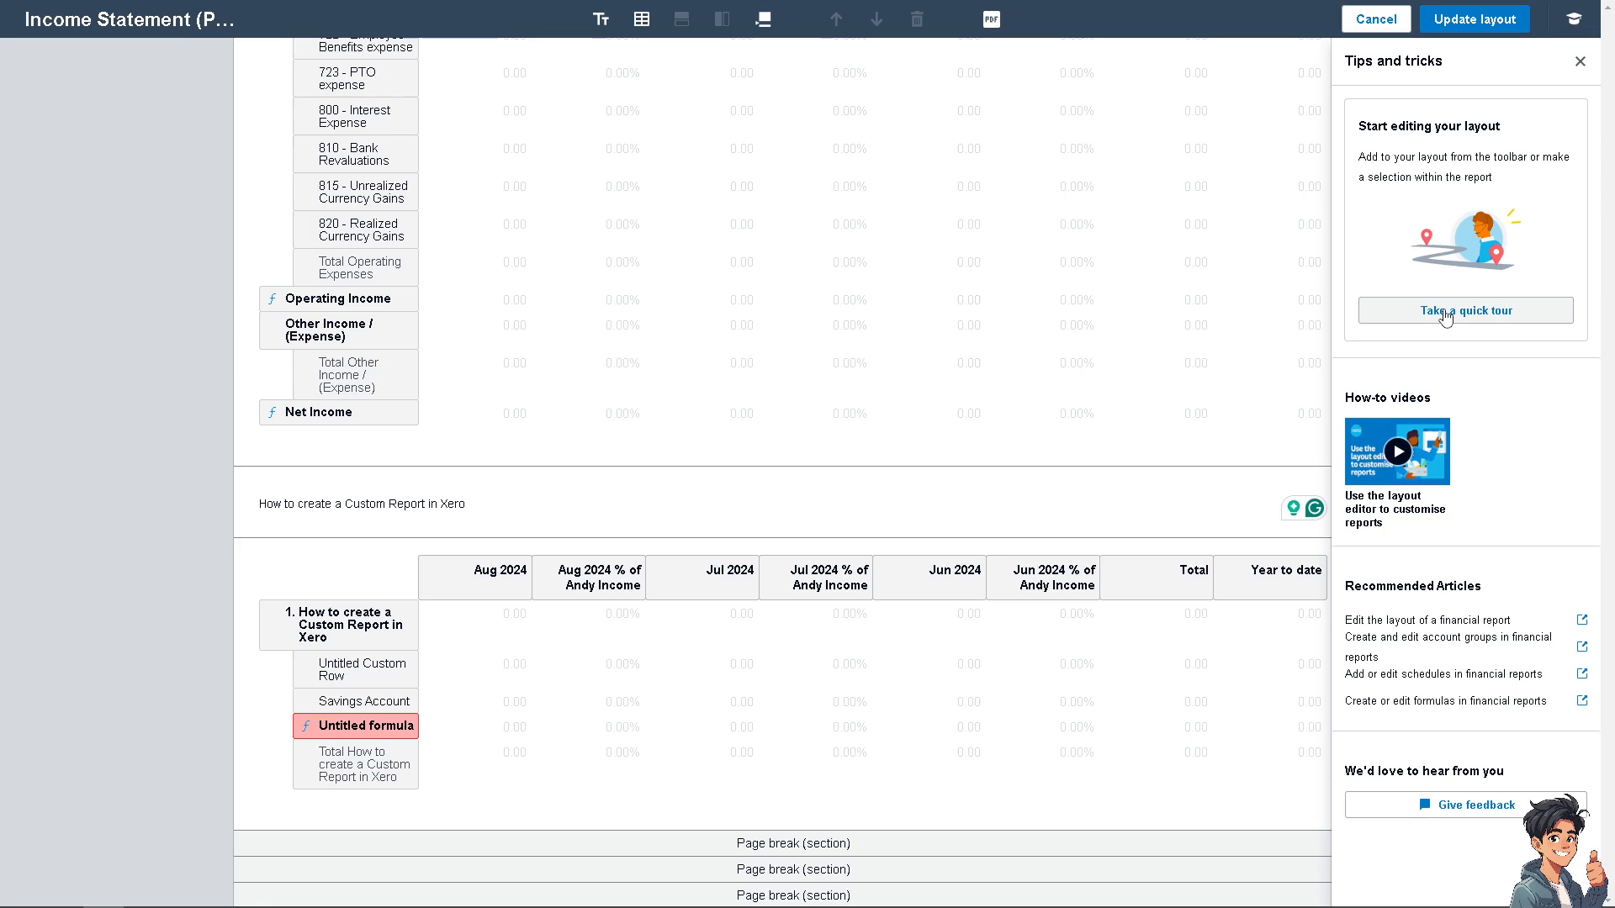
{"action": "left_click", "coordinate": [1579, 61]}
Try to update the layout, and return to the report view after checking the untitled formula row and its schedule.
{"action": "left_click", "coordinate": [1454, 25]}
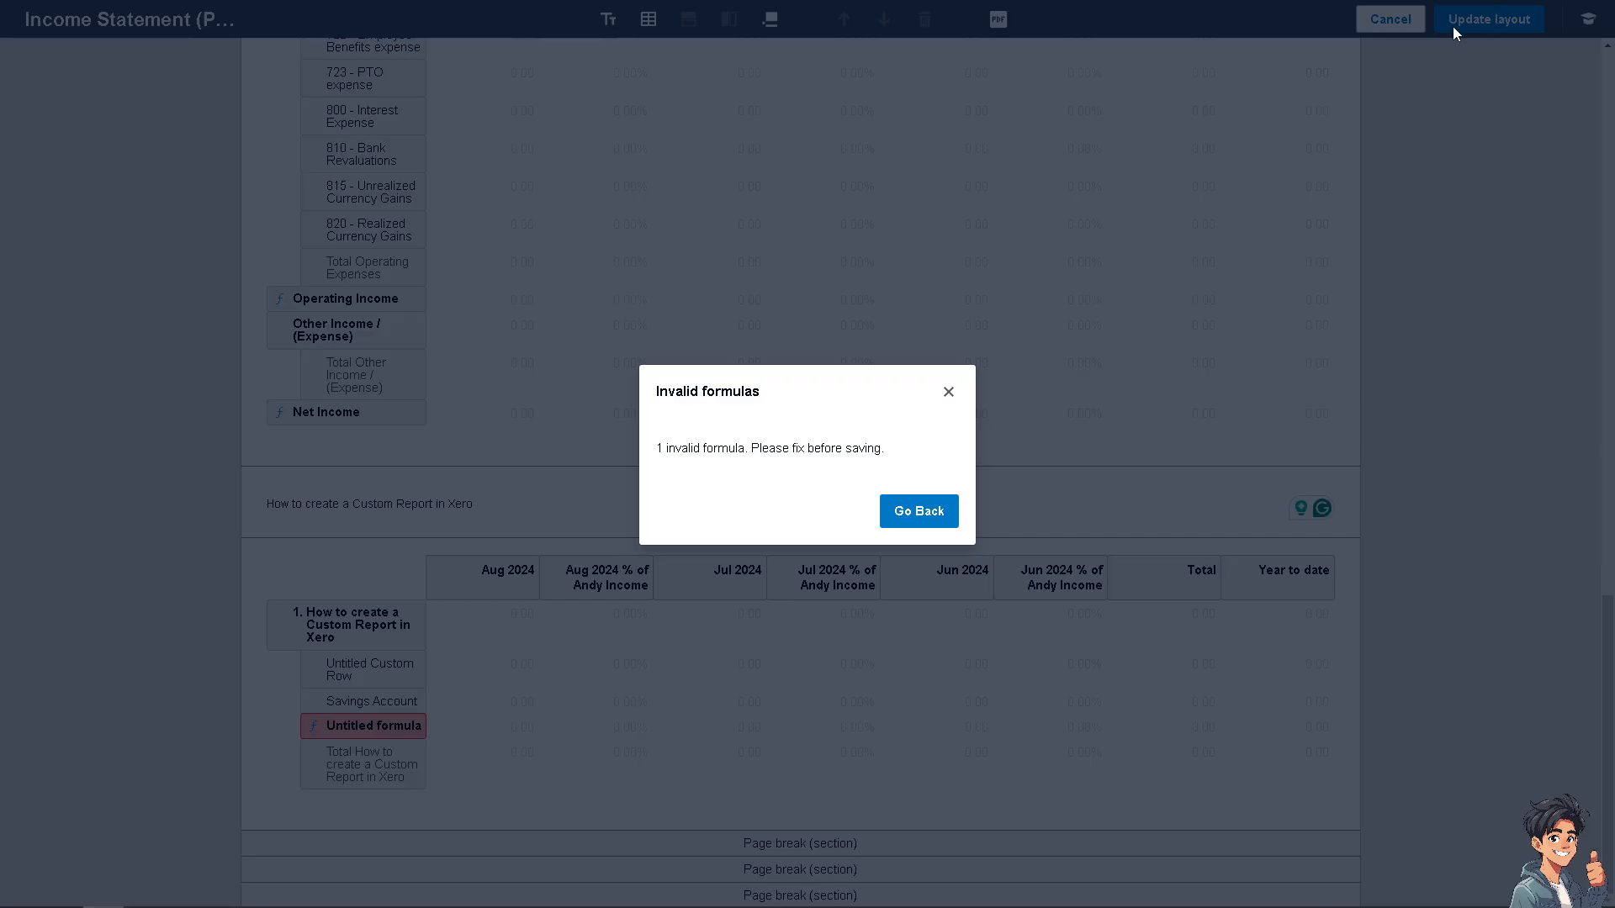
{"action": "left_click", "coordinate": [922, 508]}
{"action": "right_click", "coordinate": [369, 727]}
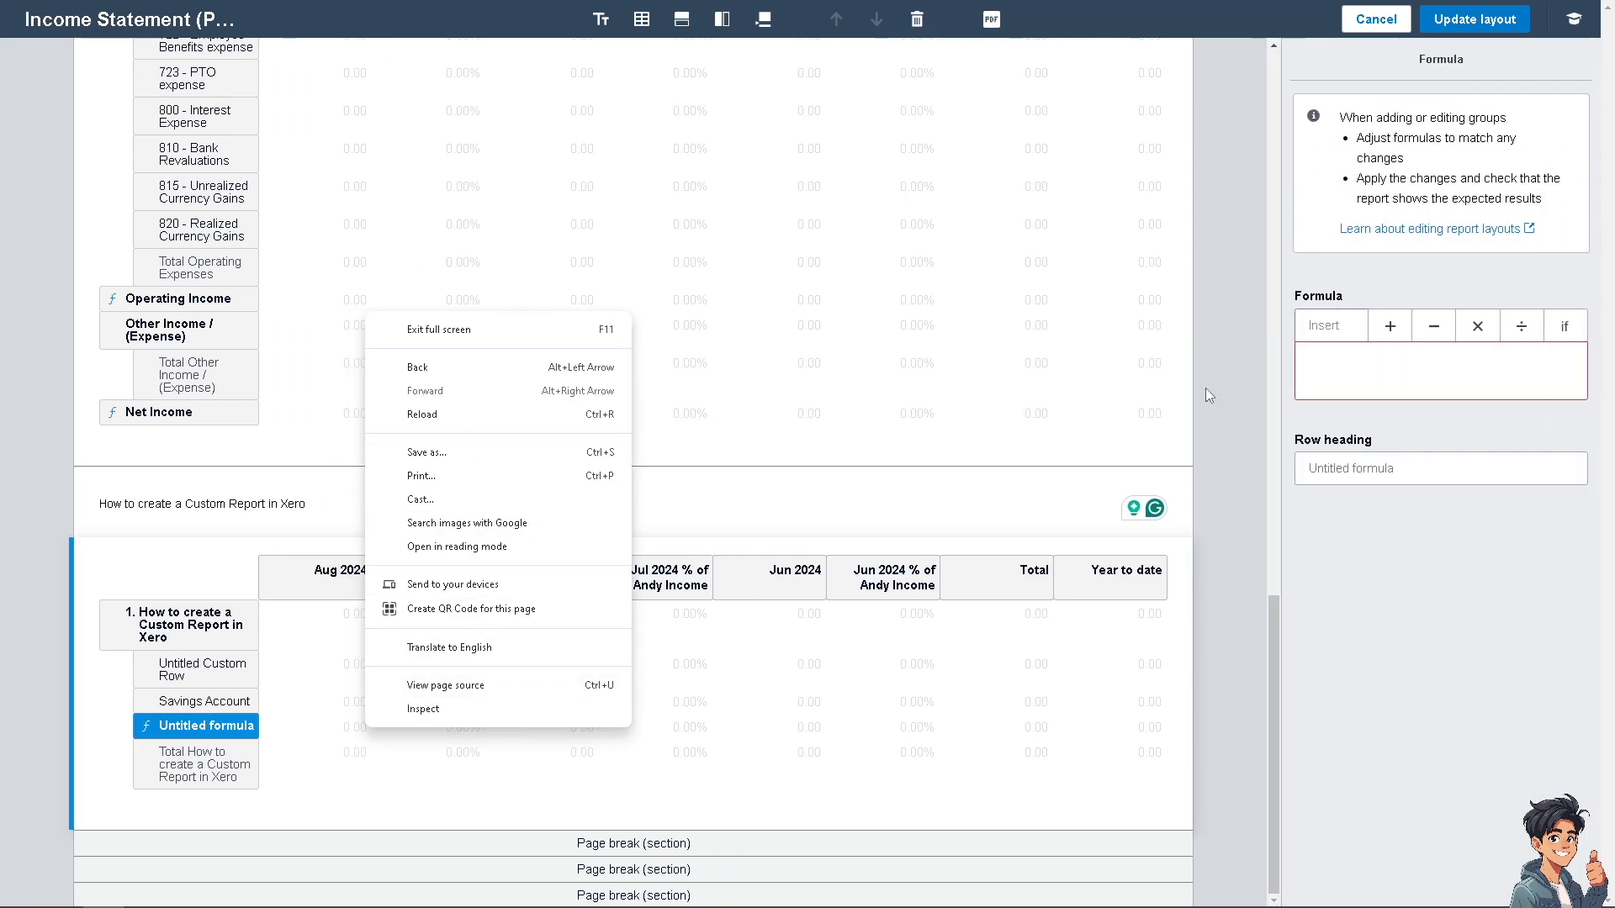
{"action": "left_click", "coordinate": [91, 722]}
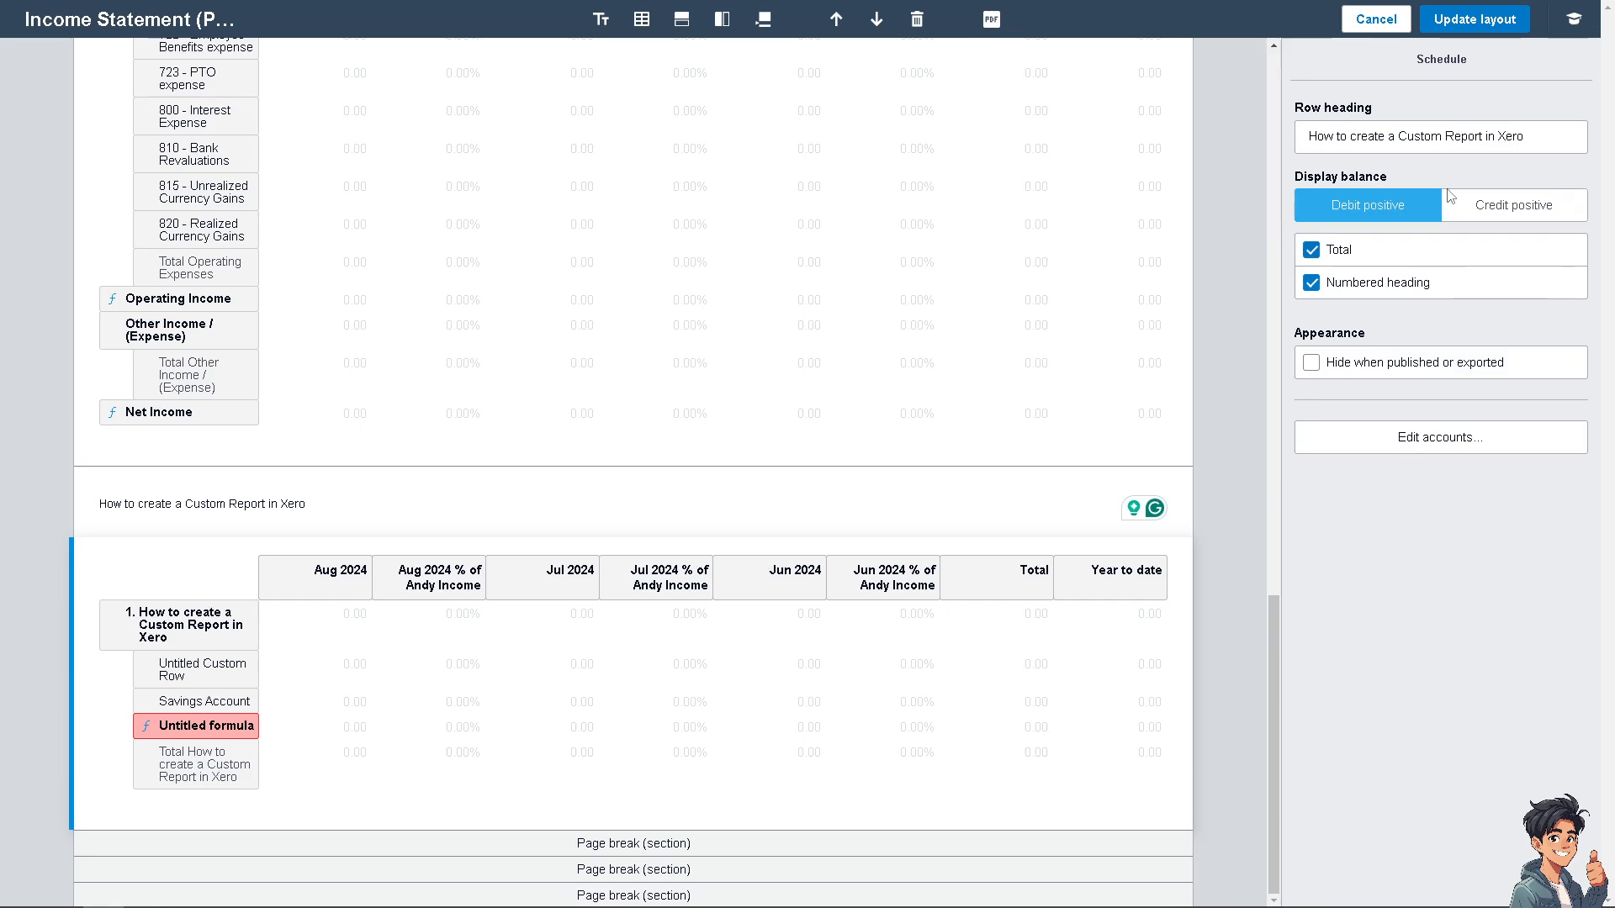
{"action": "left_click", "coordinate": [1484, 141]}
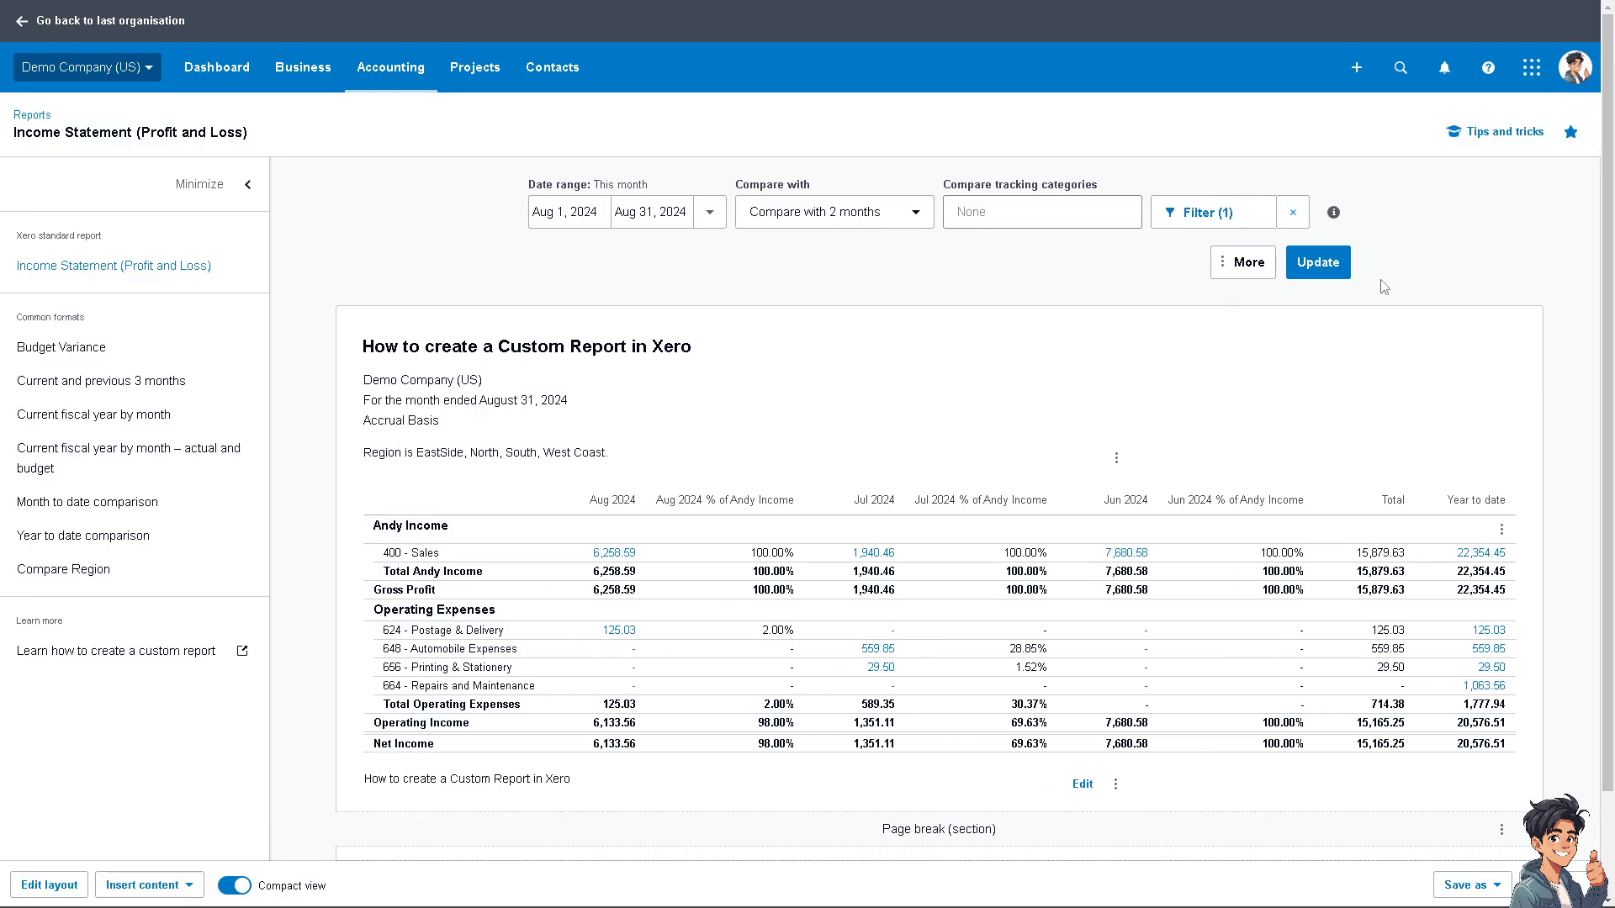
View the accounting basis and display options without changing them, and export the report to Google Sheets.
{"action": "left_click", "coordinate": [1227, 277]}
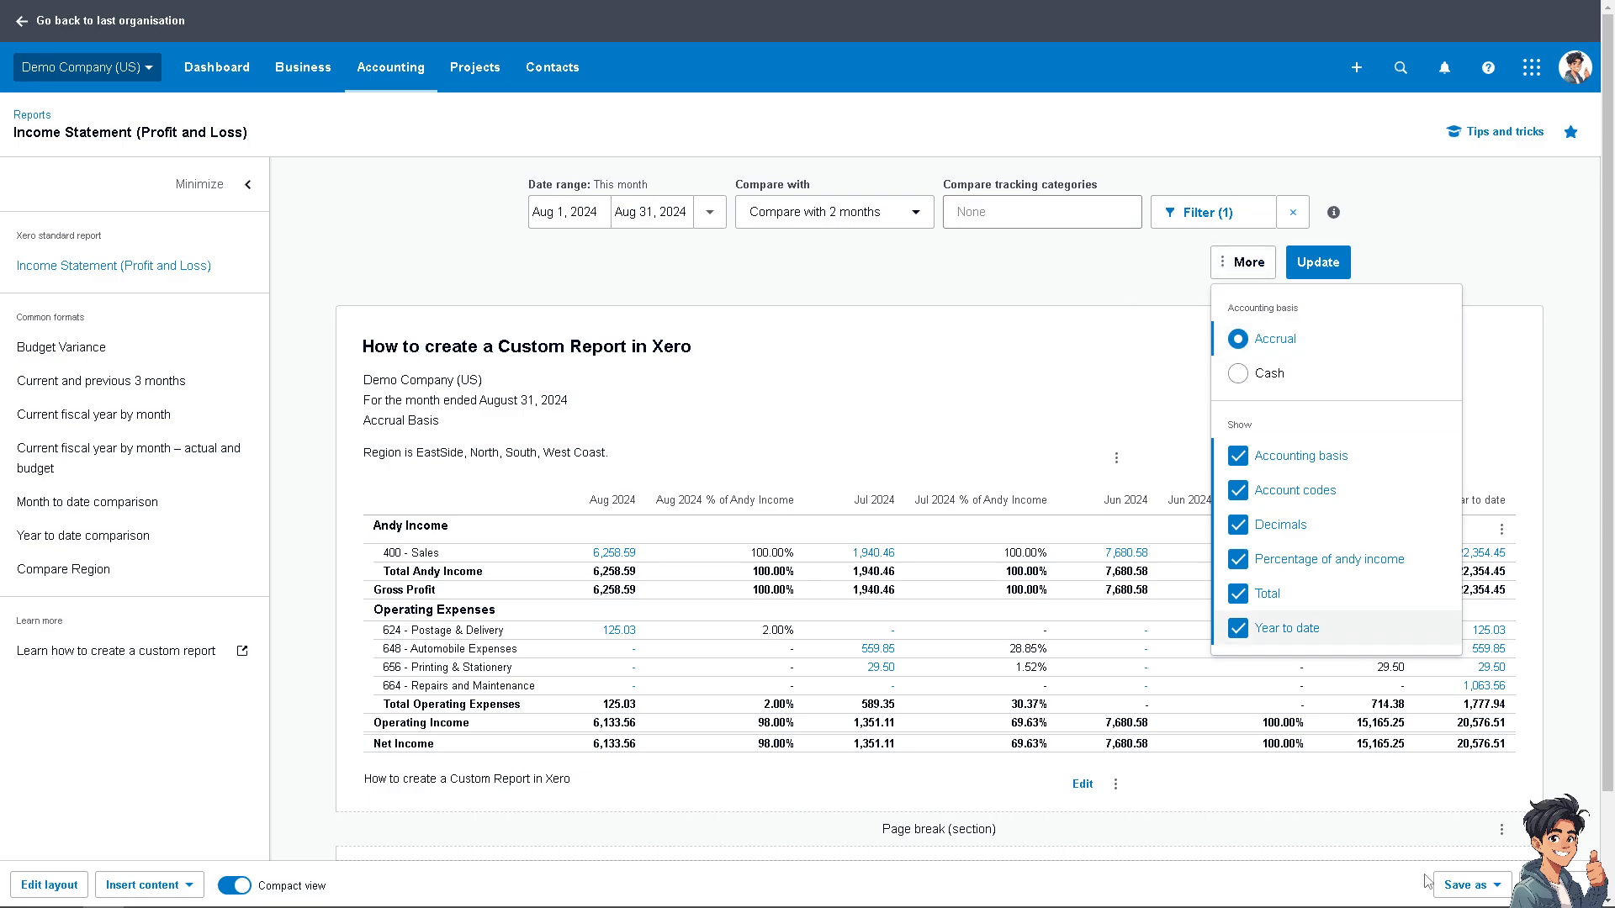
{"action": "left_click", "coordinate": [1376, 891]}
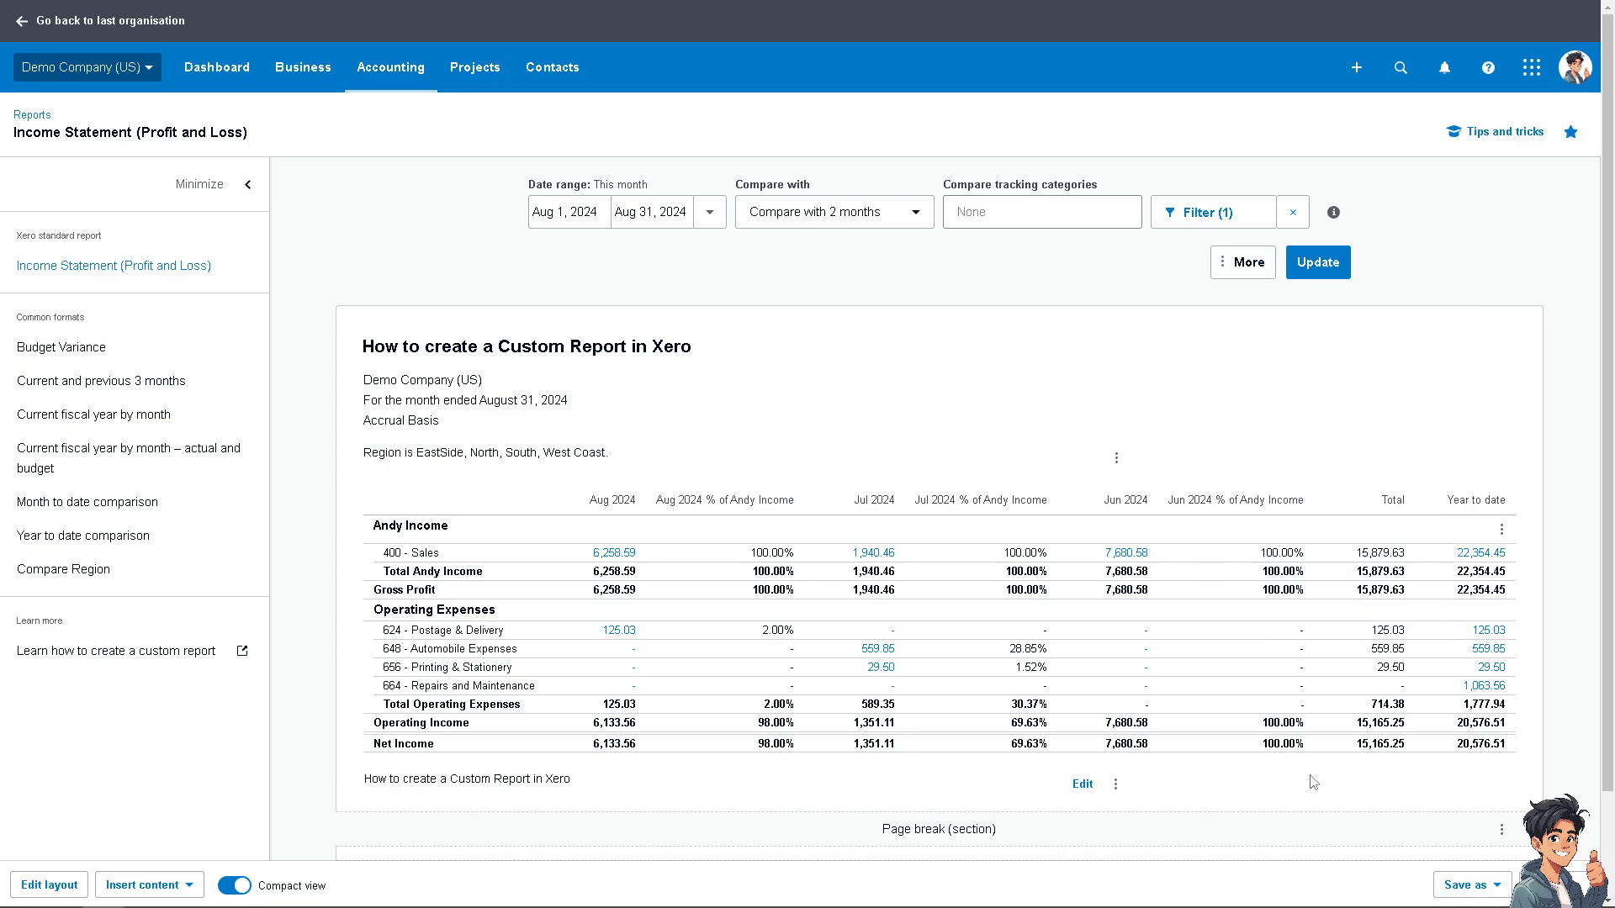
{"action": "left_click", "coordinate": [1465, 885]}
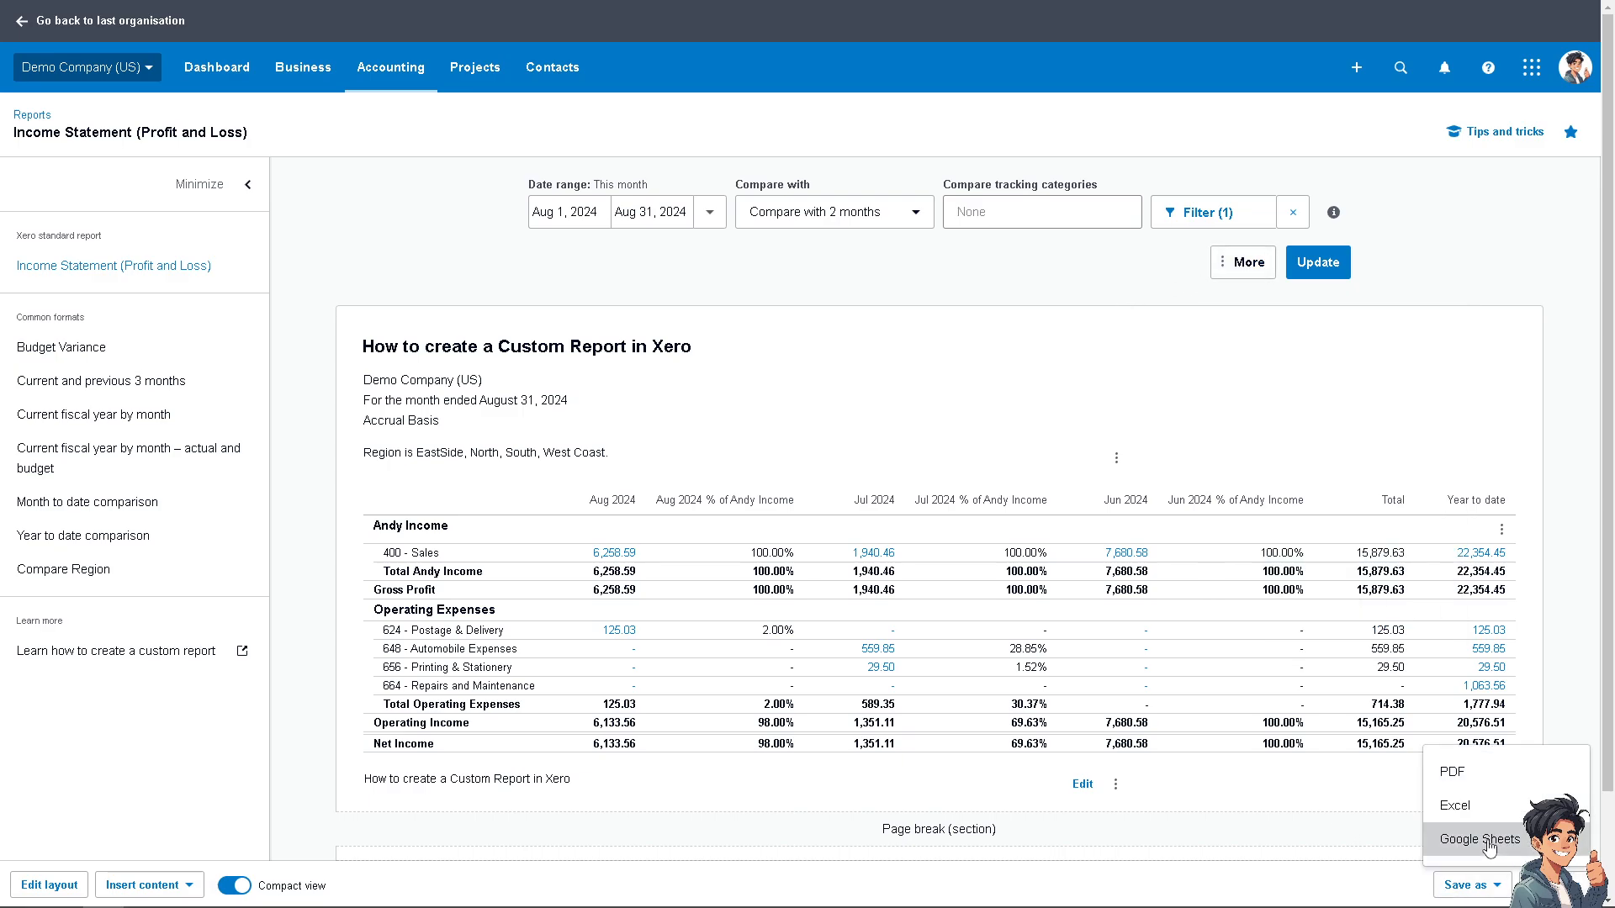
{"action": "left_click", "coordinate": [1459, 836]}
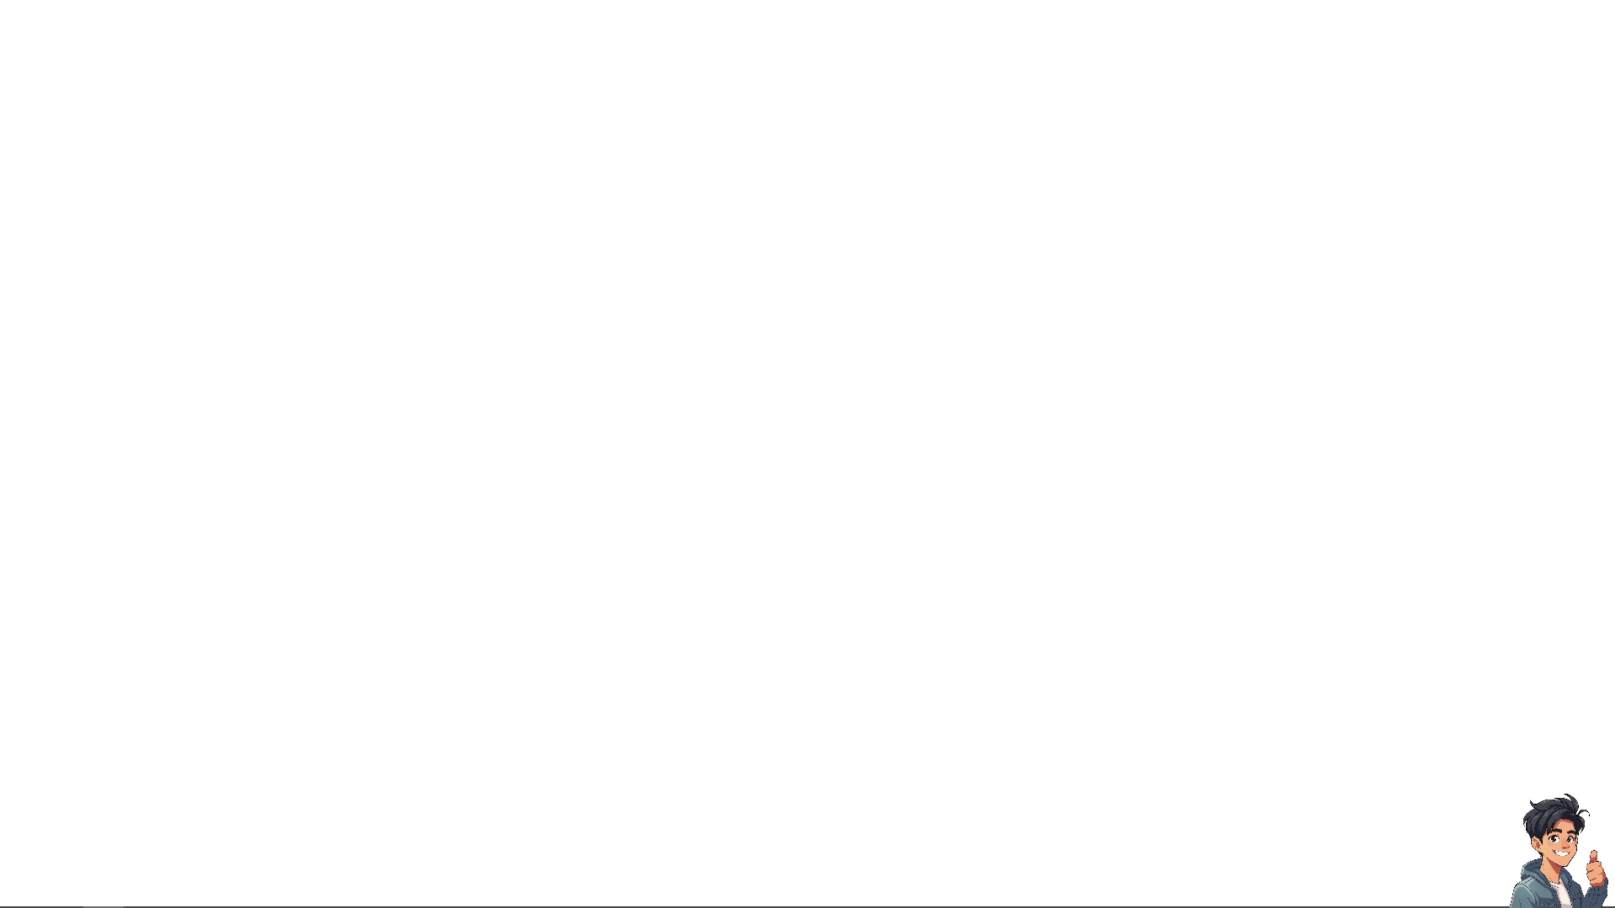